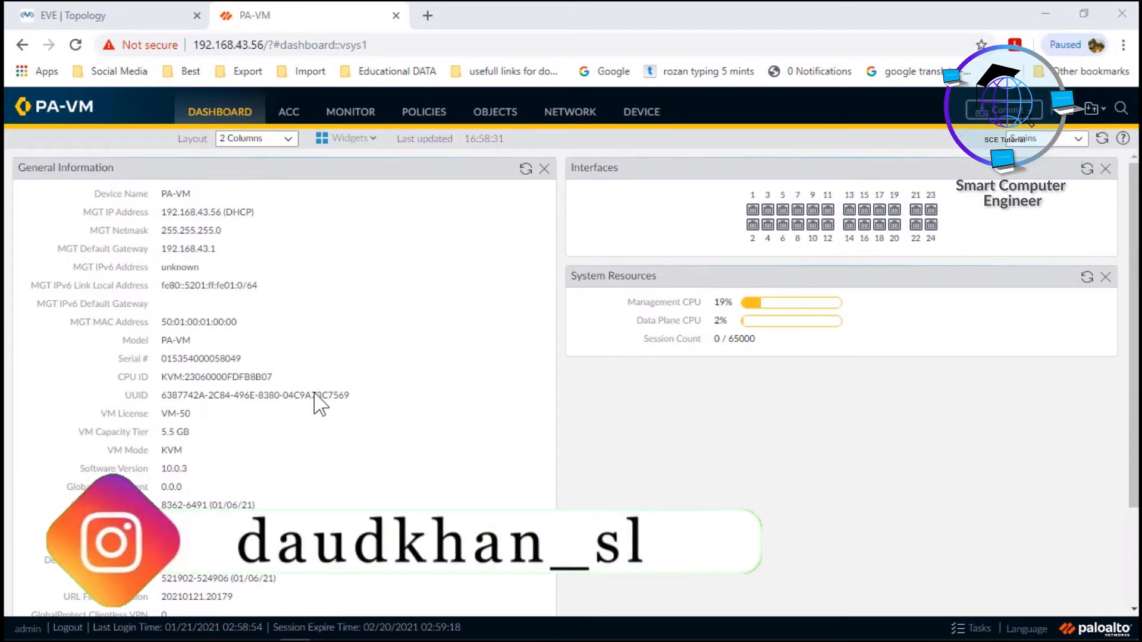
Switch to the EVE lab topology and look over the firewall's inside and outside networks
left_click(95, 15)
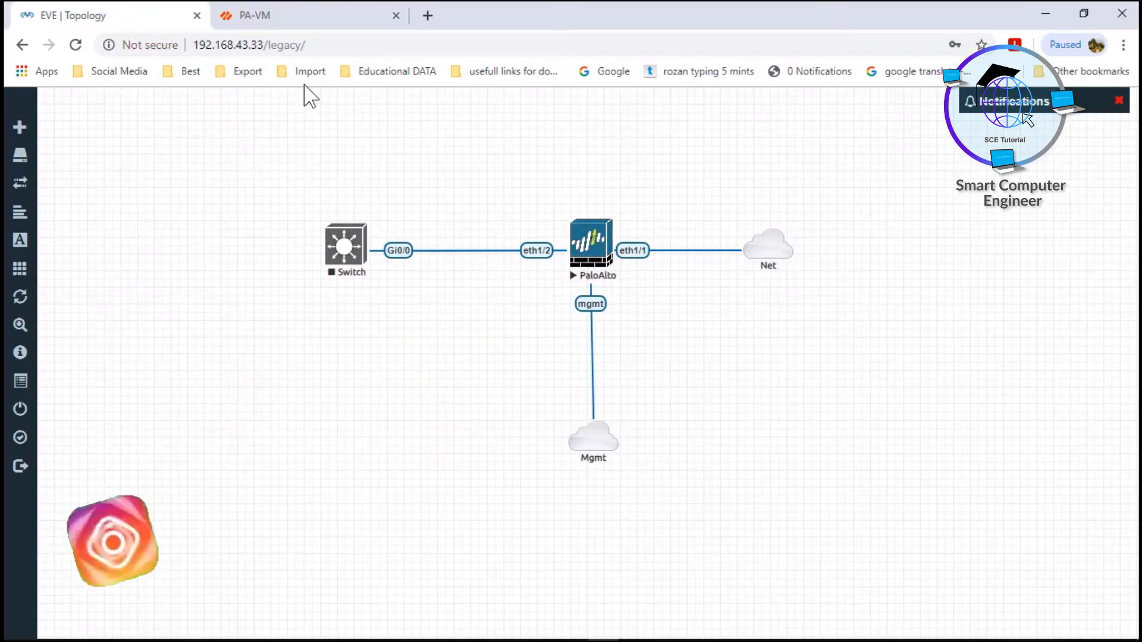
mouse_move(581, 159)
left_mouse_down()
mouse_move(616, 280)
mouse_move(652, 301)
mouse_move(755, 305)
mouse_move(827, 335)
mouse_move(658, 296)
mouse_move(824, 359)
left_mouse_up()
left_click_drag(562, 111, 699, 267)
left_click_drag(254, 145, 580, 291)
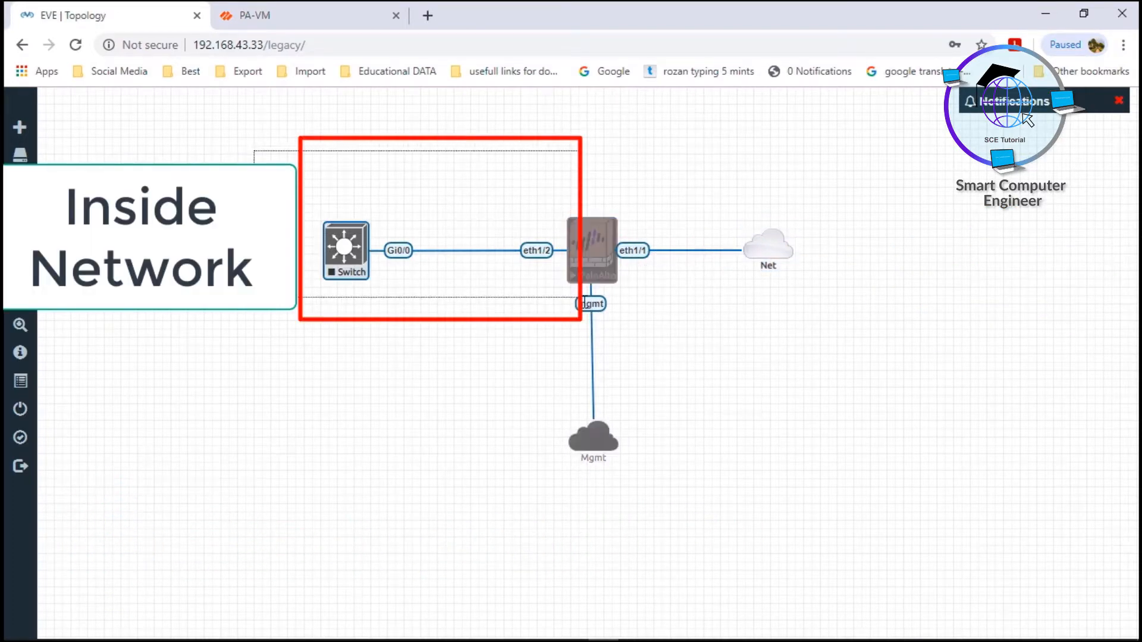
Add one Virtual PC (VPCS) node named Pc to the topology, above and beside the Switch
right_click(148, 155)
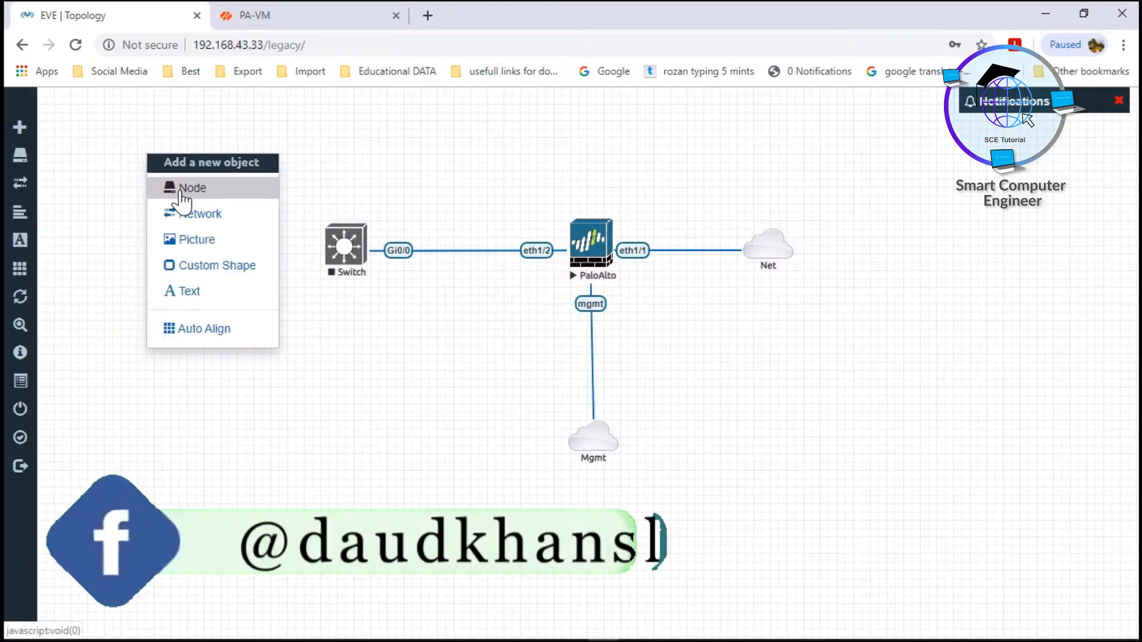
left_click(183, 190)
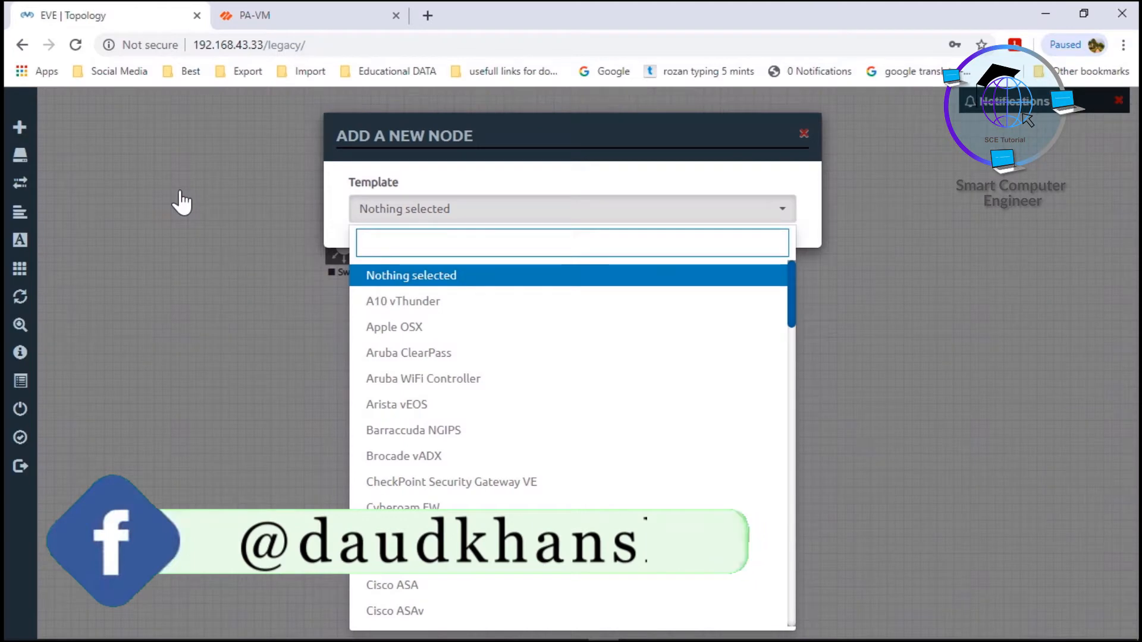
type("pc")
key("Return")
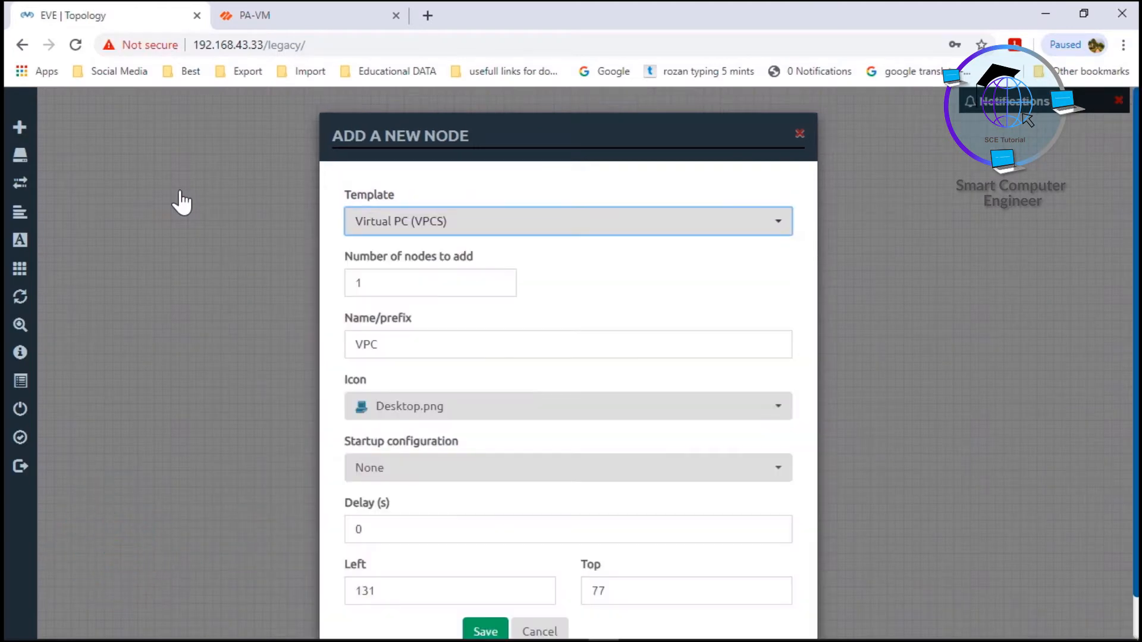
double_click(397, 345)
type("Pc")
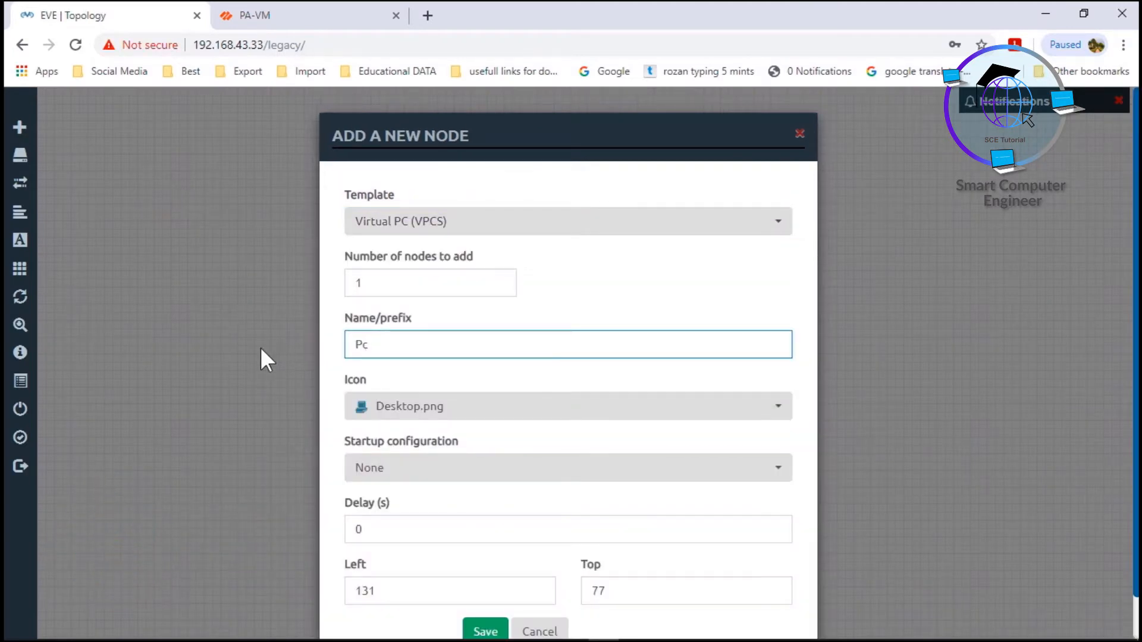
left_click(486, 632)
Add a Windows node using the win-7Win image and place it below the Pc node
right_click(196, 249)
left_click(228, 284)
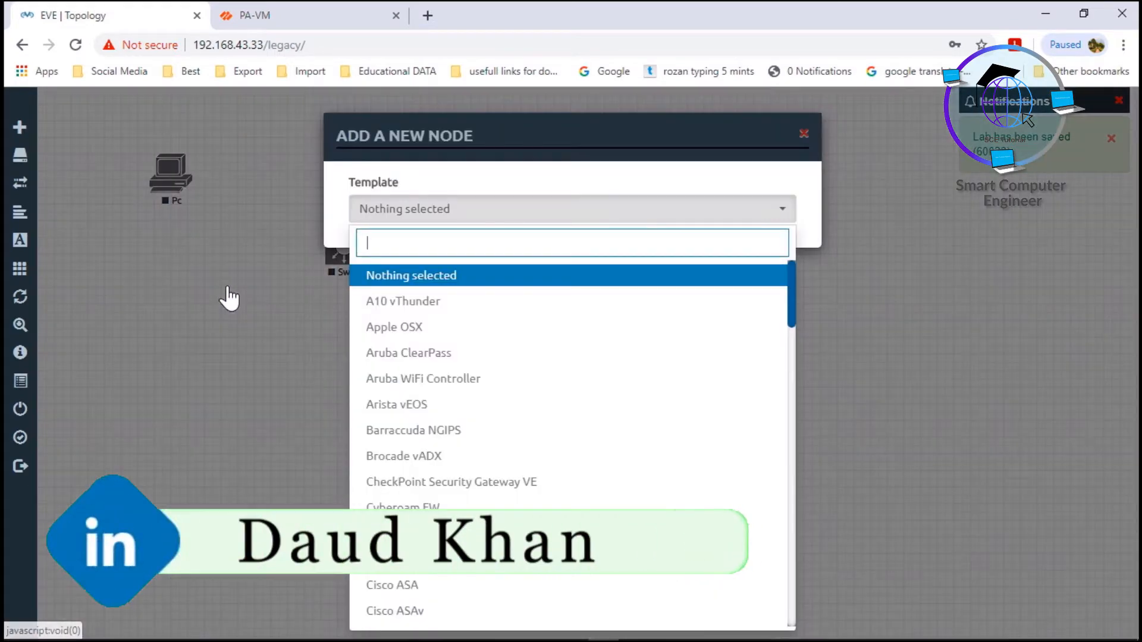
type("windo")
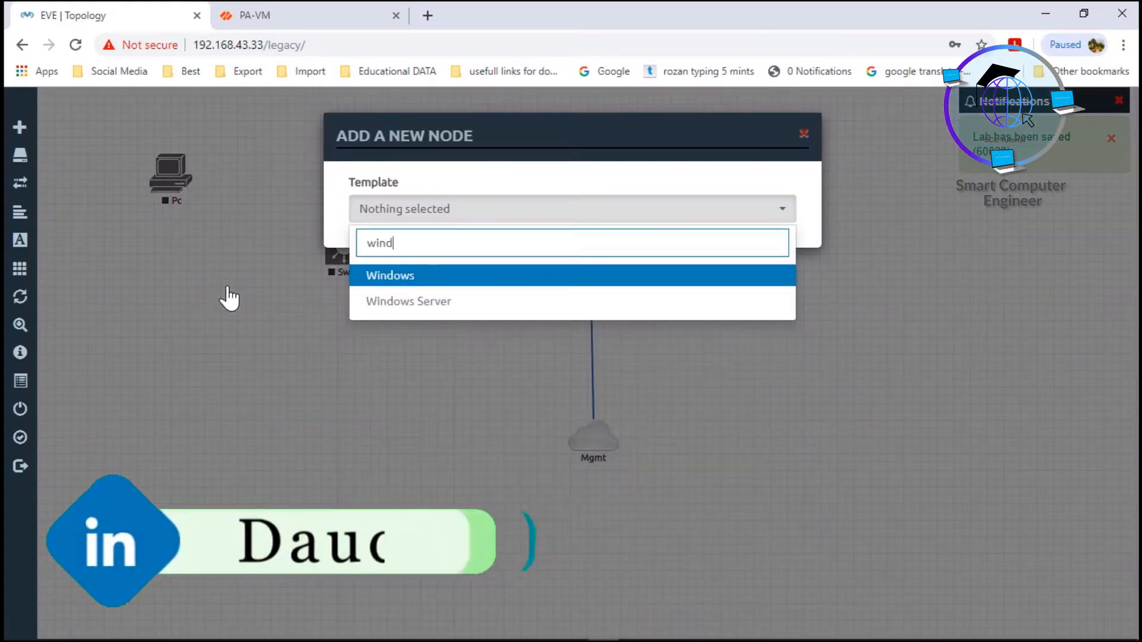
left_click(404, 276)
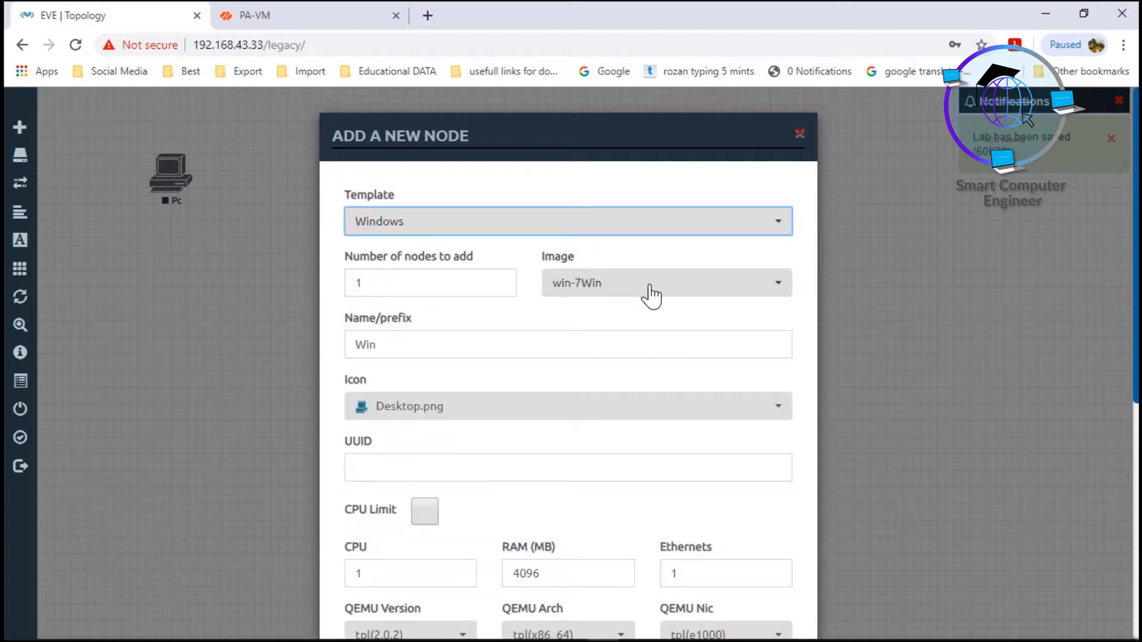
scroll(486, 536, "down", 5)
left_click(487, 603)
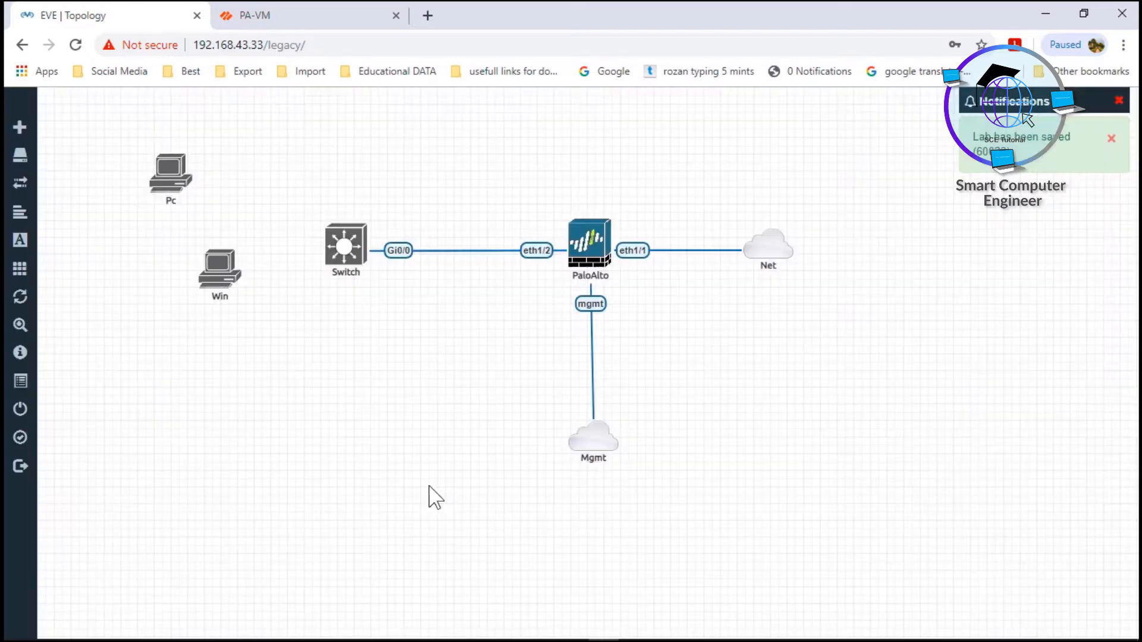
left_click_drag(201, 291, 138, 330)
Change the Win node's icon to Desktop_Win.png and save the node settings
right_click(161, 313)
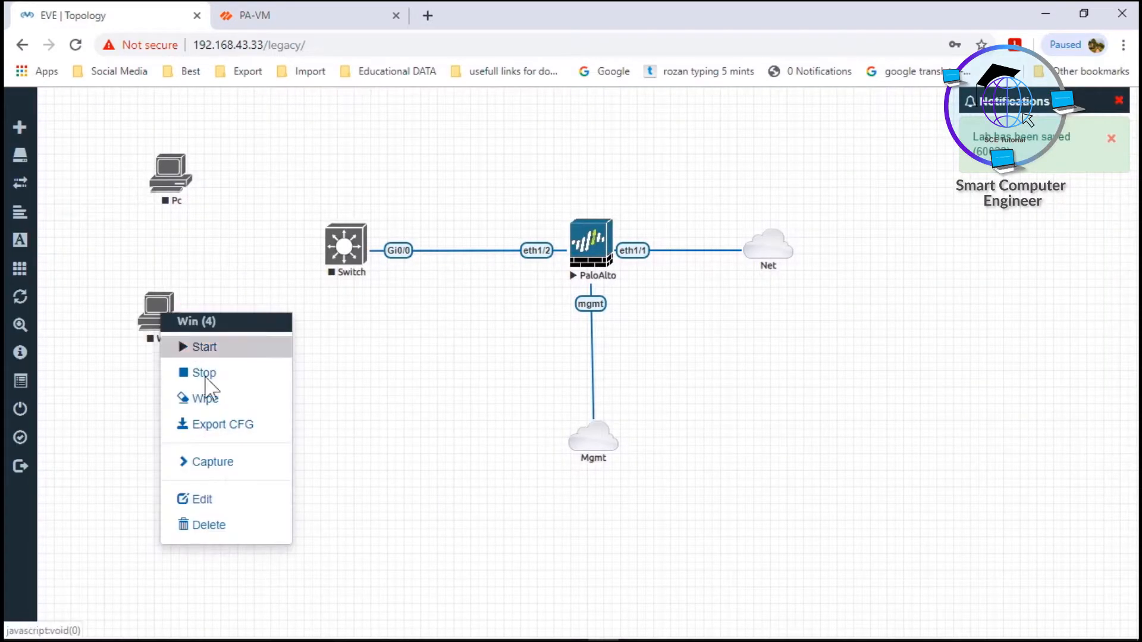
left_click(202, 501)
left_click(420, 474)
left_click(417, 417)
scroll(700, 523, "down", 6)
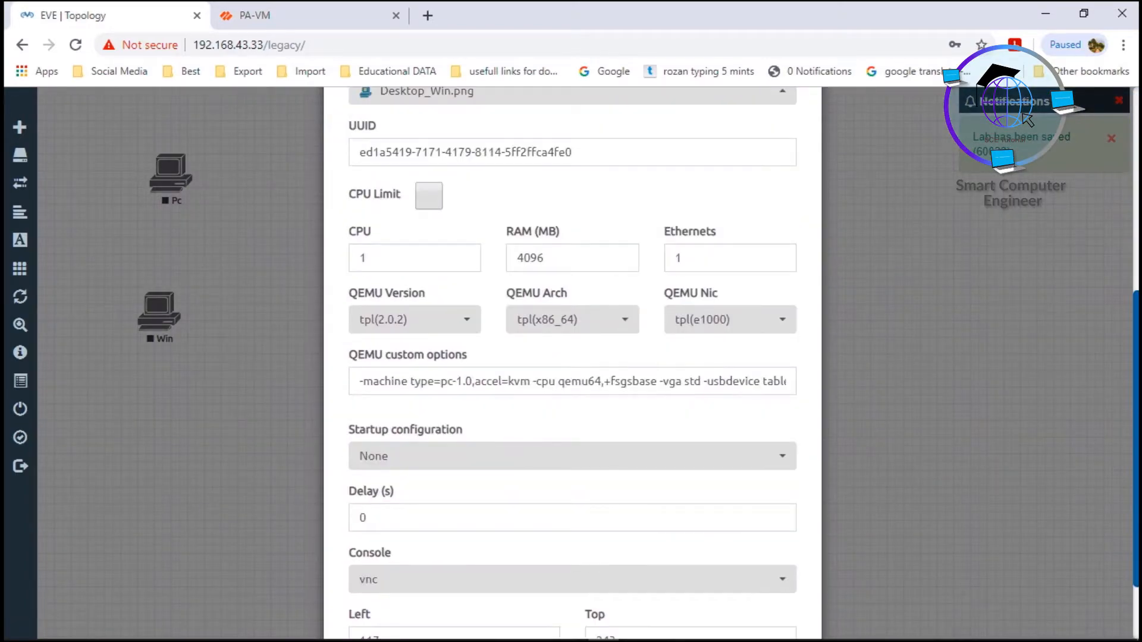
scroll(610, 617, "down", 1)
left_click(501, 620)
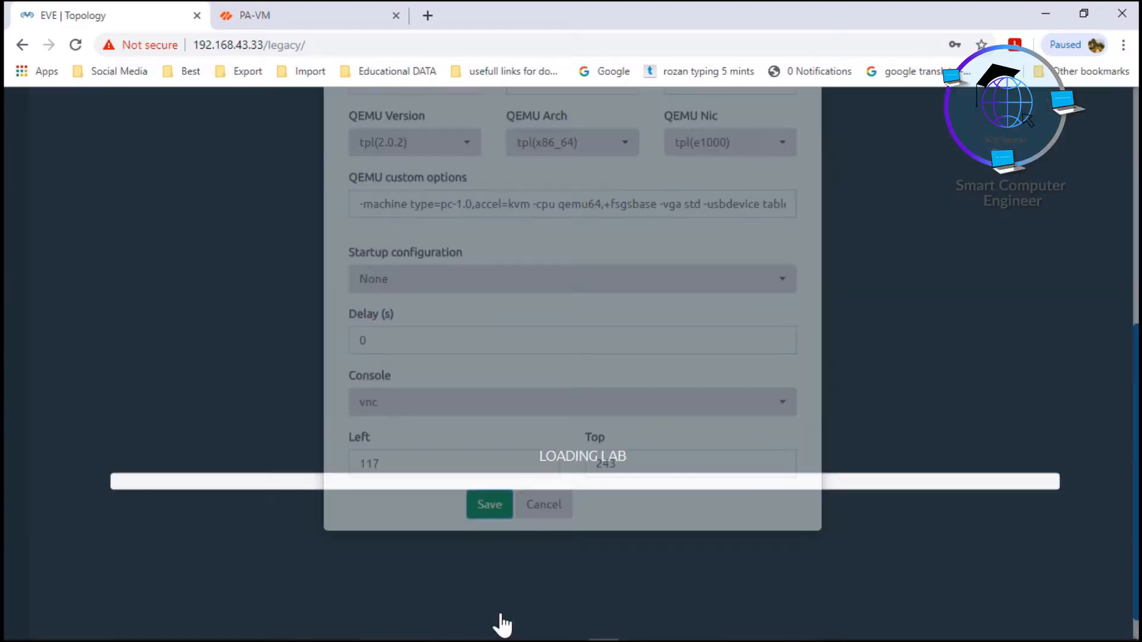
Connect Pc eth0 to Switch Gi0/1 and Win e0 to Switch Gi0/2, and line the Switch up with the PaloAlto node
left_click_drag(189, 170, 335, 244)
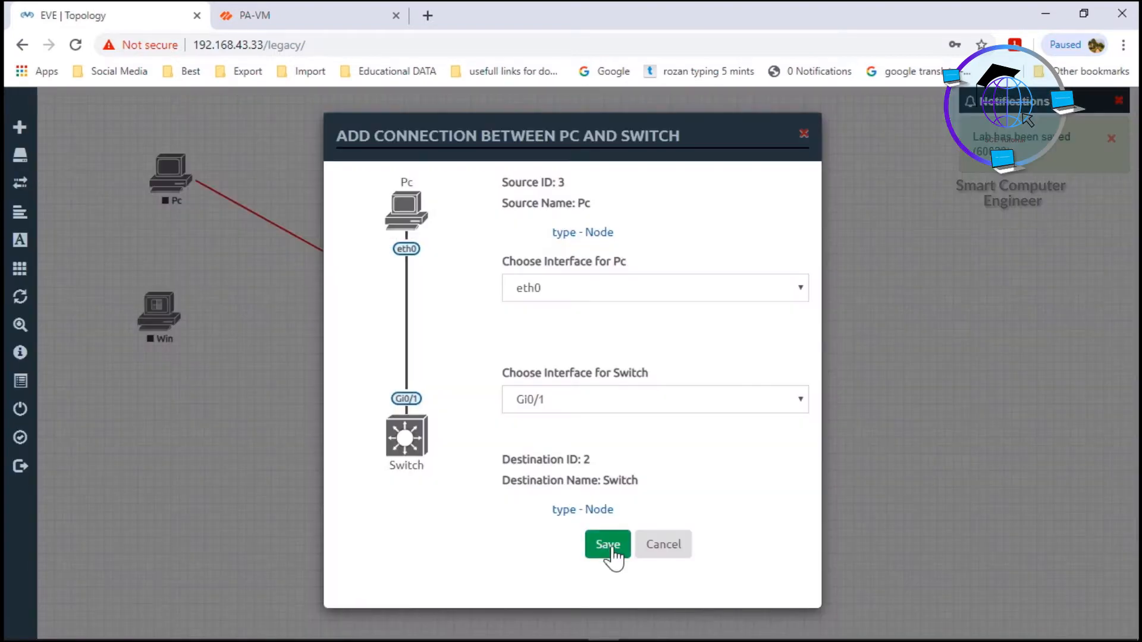
left_click(609, 546)
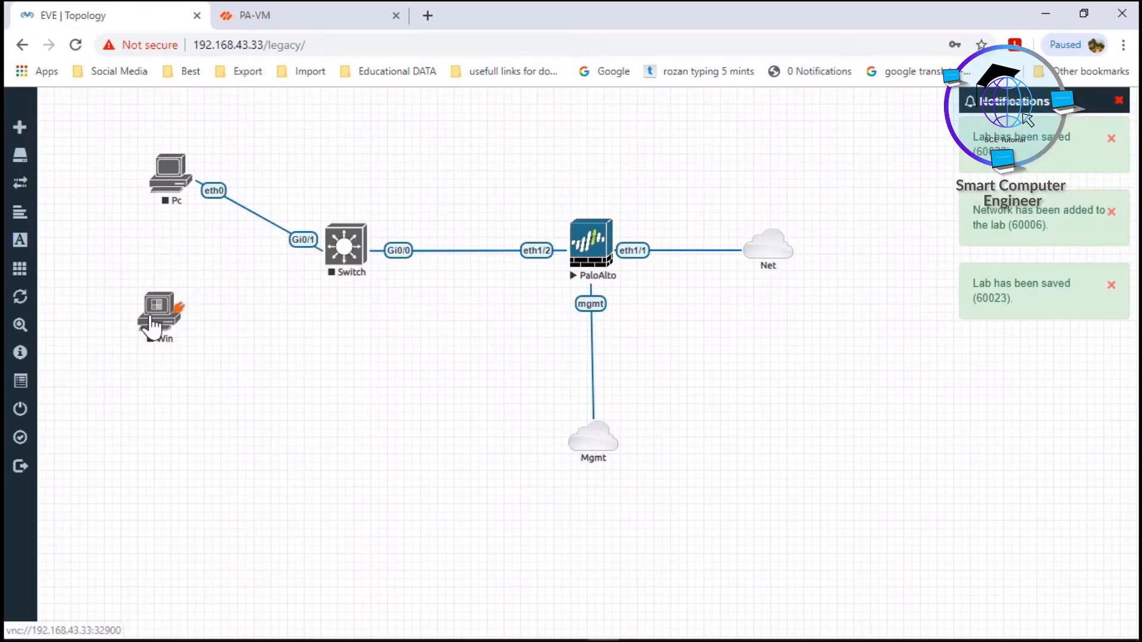
left_click_drag(181, 312, 343, 253)
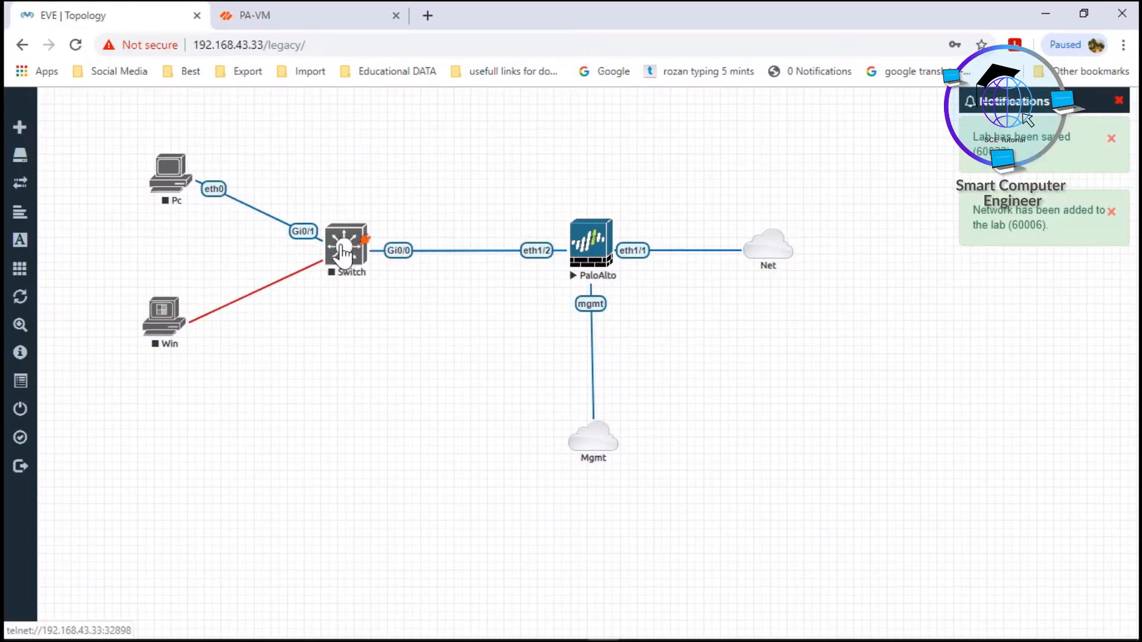
left_click(604, 544)
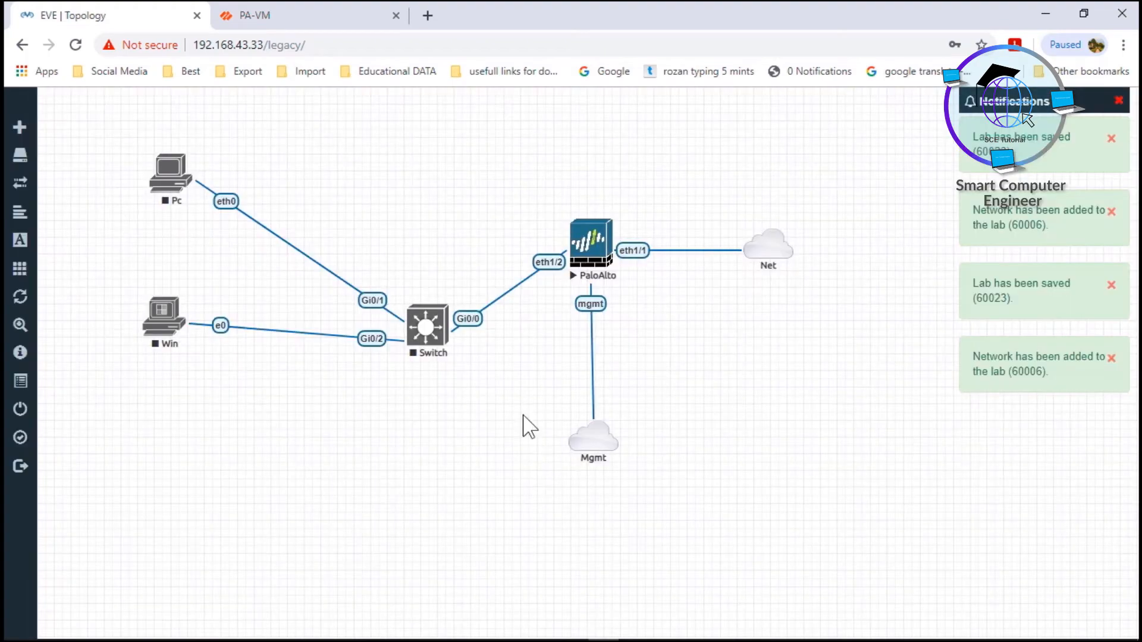
left_click_drag(429, 327, 417, 255)
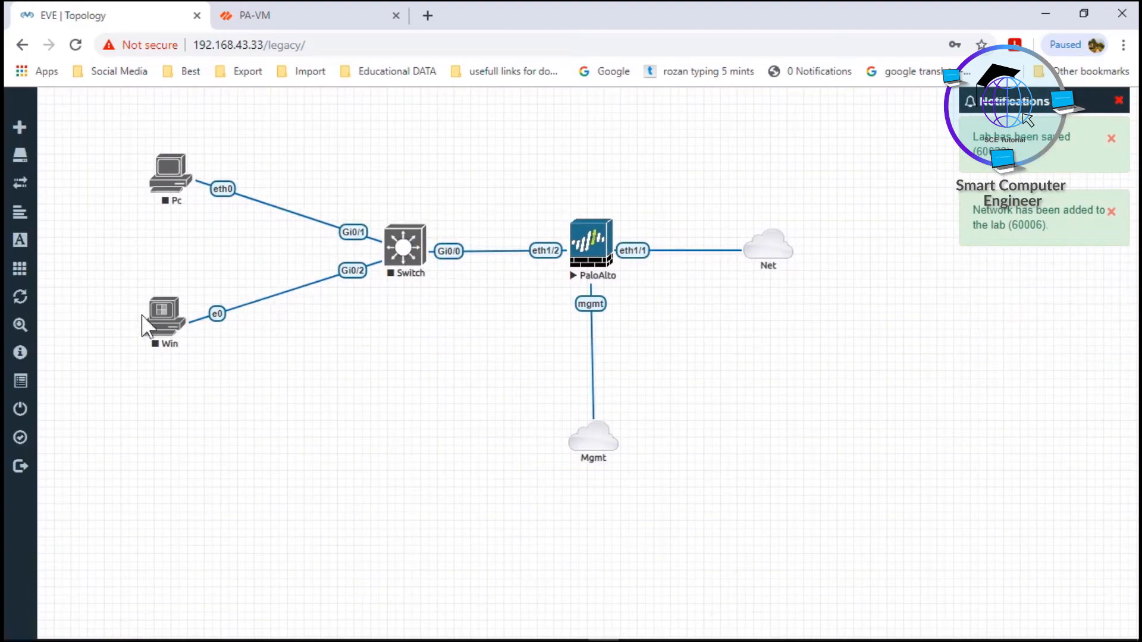
Start the Pc node and the Switch node
right_click(169, 177)
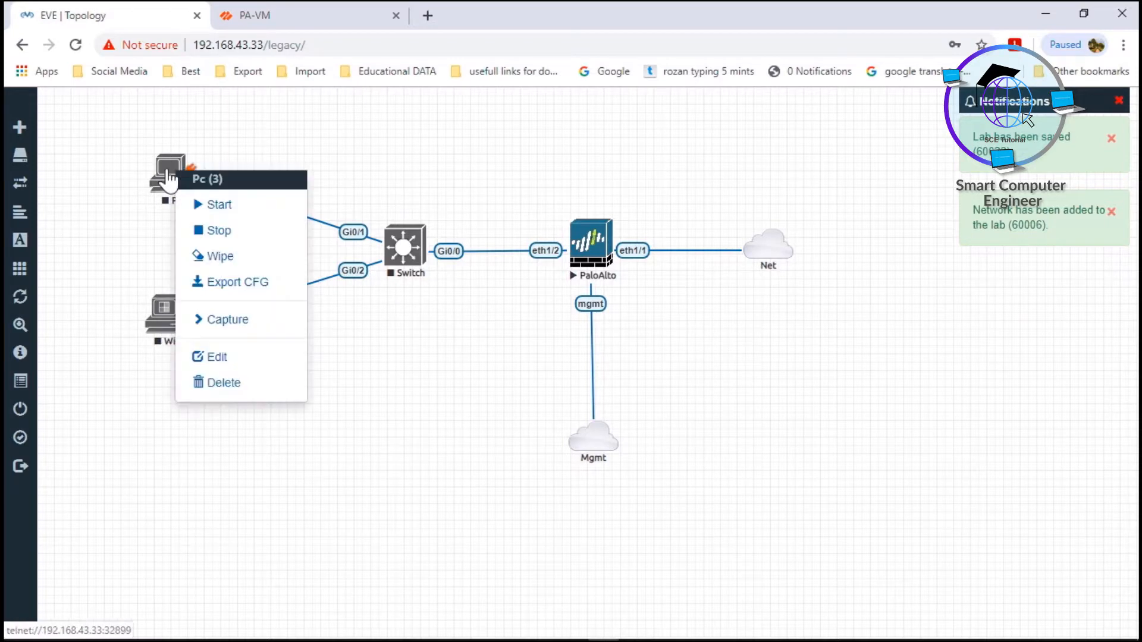
left_click(205, 204)
right_click(406, 251)
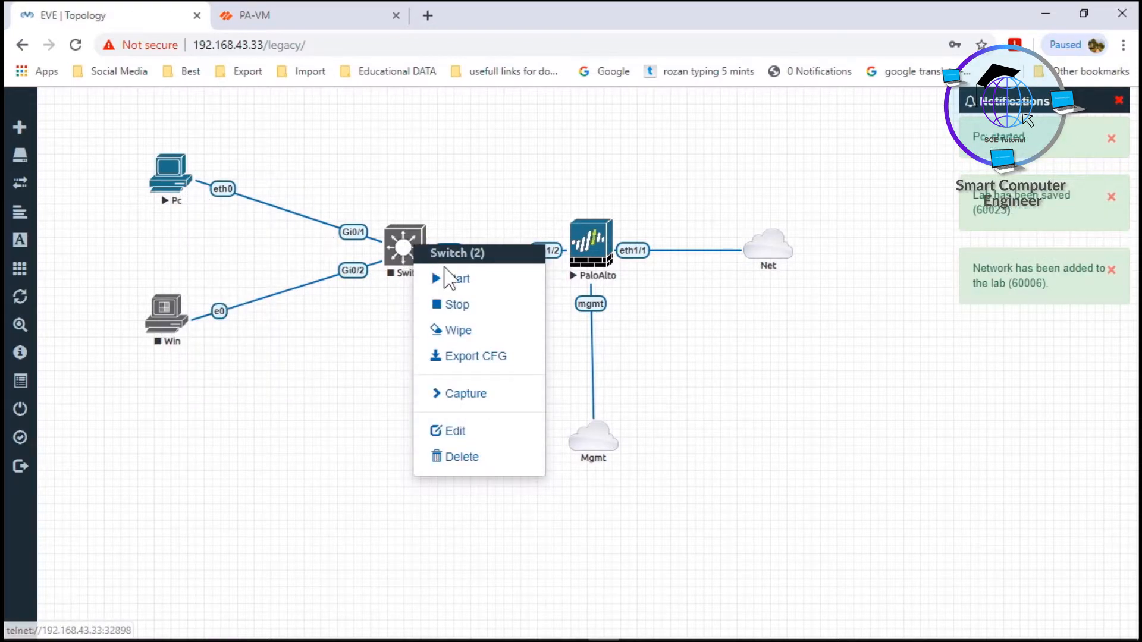
left_click(457, 278)
left_click_drag(95, 280, 238, 346)
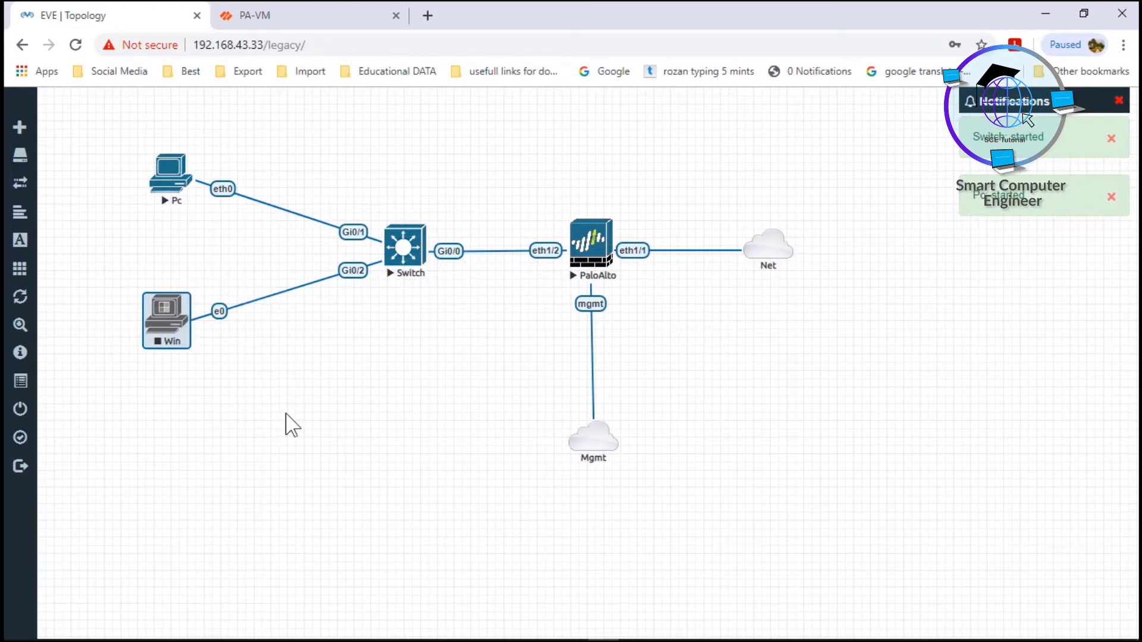
left_click(109, 280)
left_click_drag(546, 149, 651, 276)
left_click(709, 397)
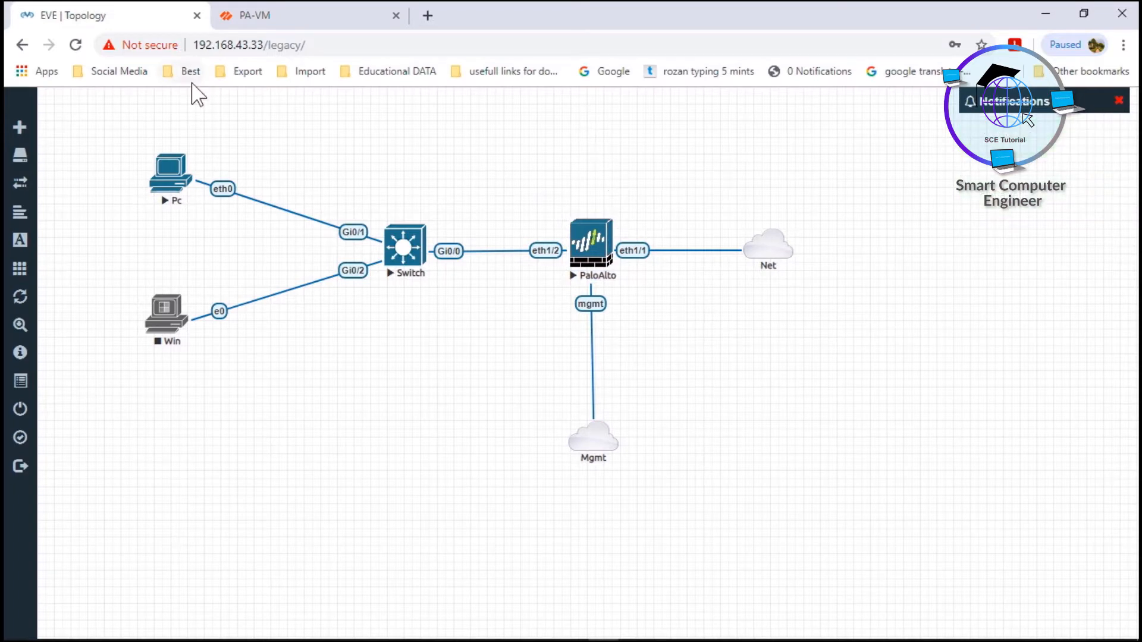
left_click_drag(124, 149, 222, 191)
left_click_drag(754, 171, 843, 331)
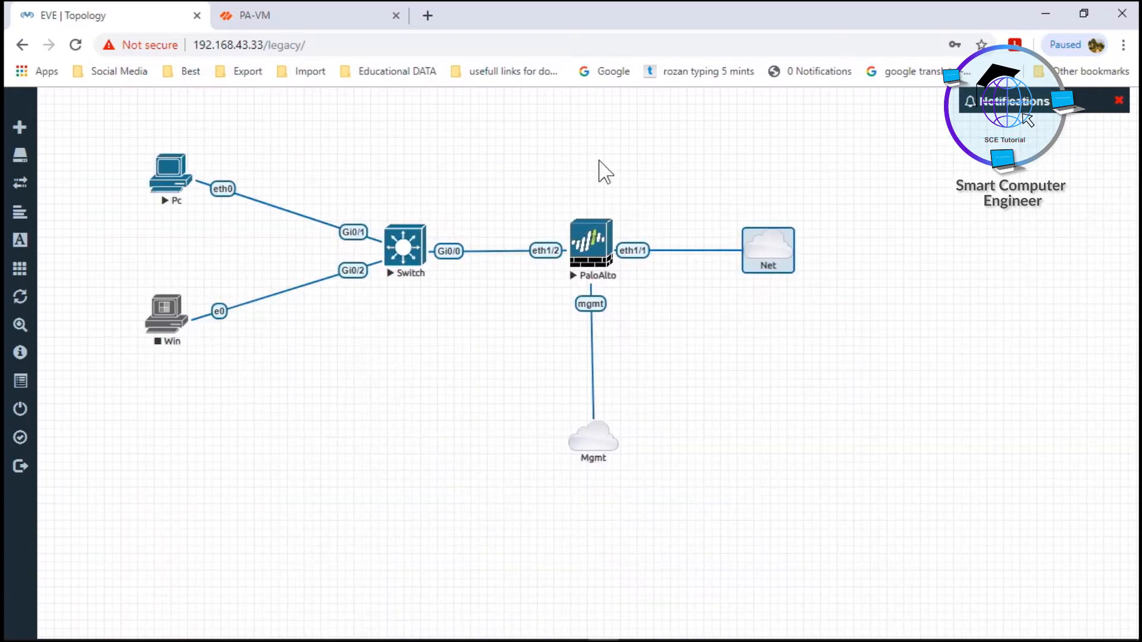
mouse_move(107, 118)
left_mouse_down()
mouse_move(304, 240)
mouse_move(479, 296)
mouse_move(585, 311)
left_mouse_up()
left_click(604, 193)
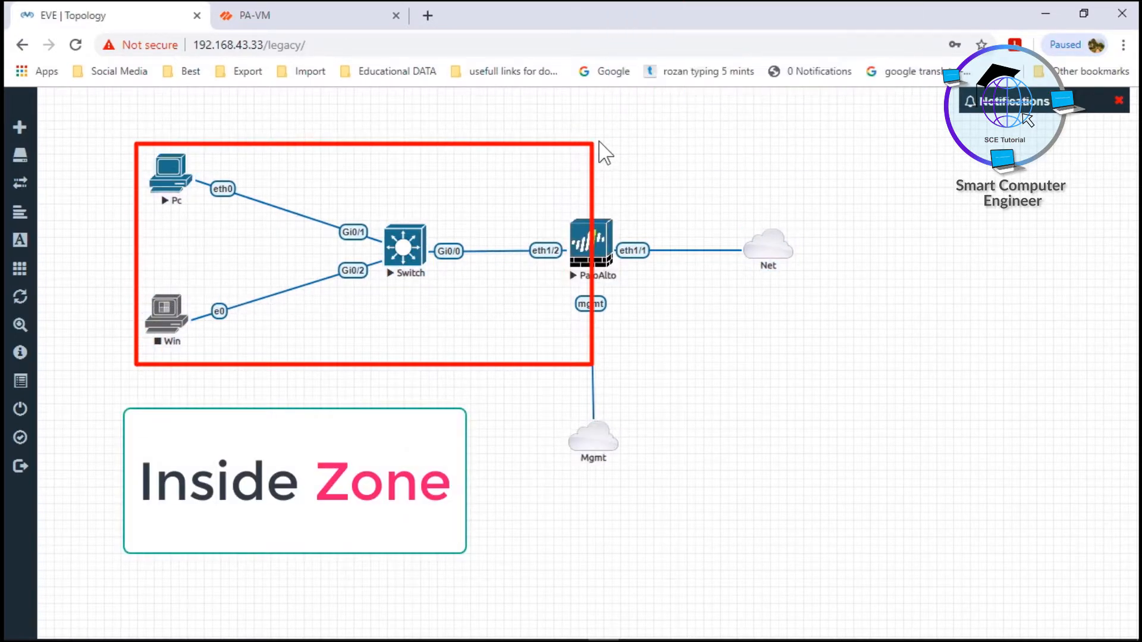
left_click_drag(588, 115, 311, 299)
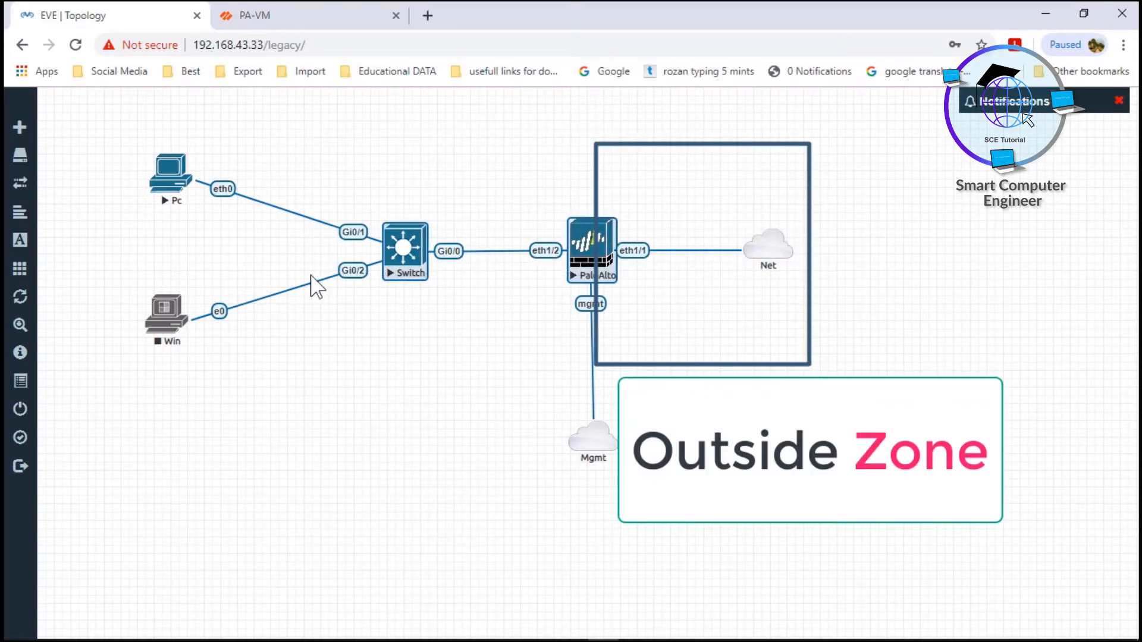
left_click(422, 387)
left_click_drag(522, 112, 607, 154)
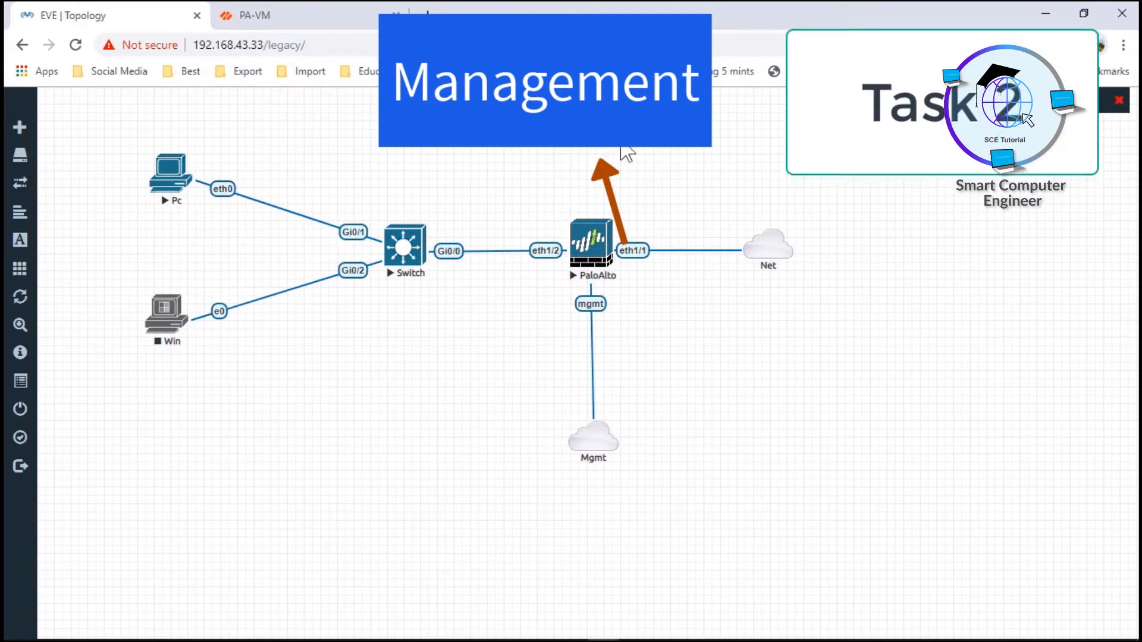
left_click_drag(528, 115, 492, 128)
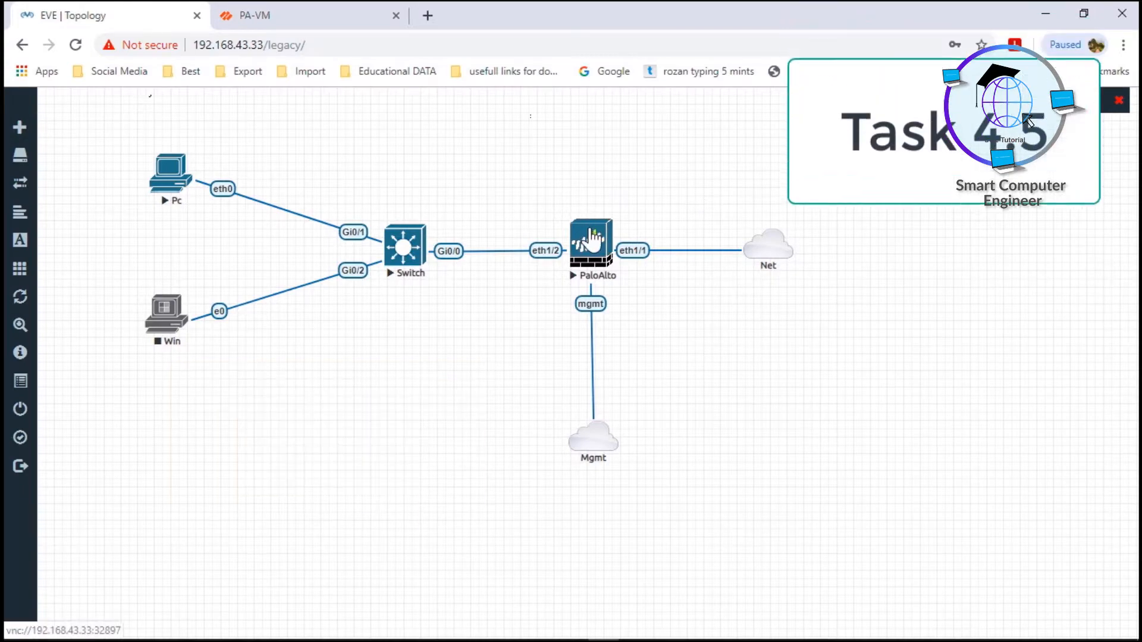
Switch to the PA-VM web interface and add a network zone named Inside with type Layer3
left_click(308, 14)
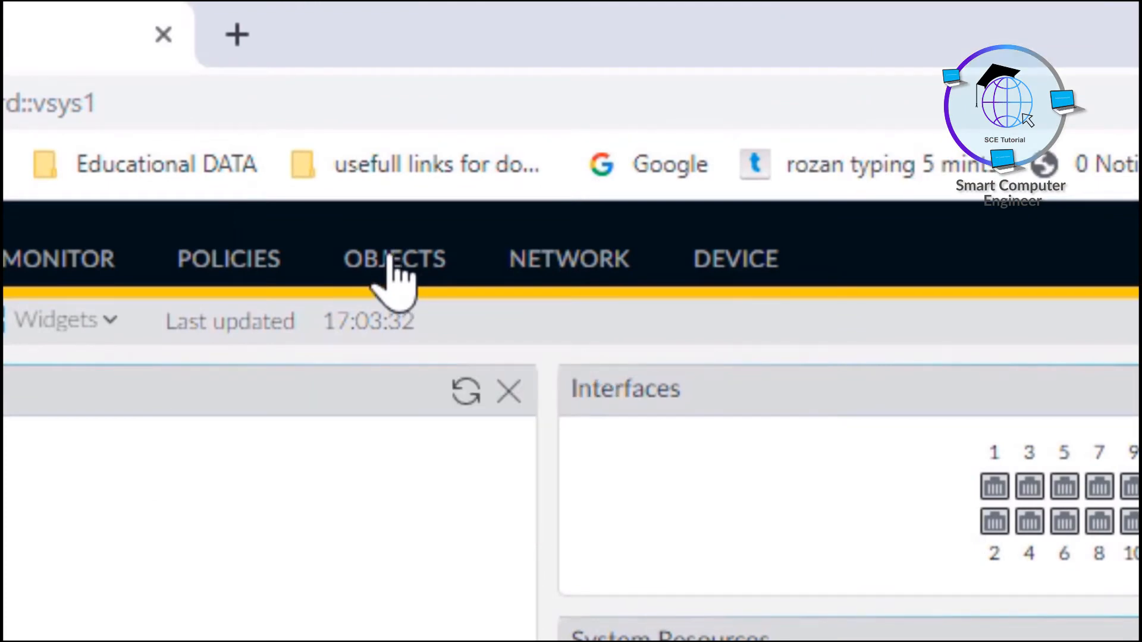
left_click(562, 261)
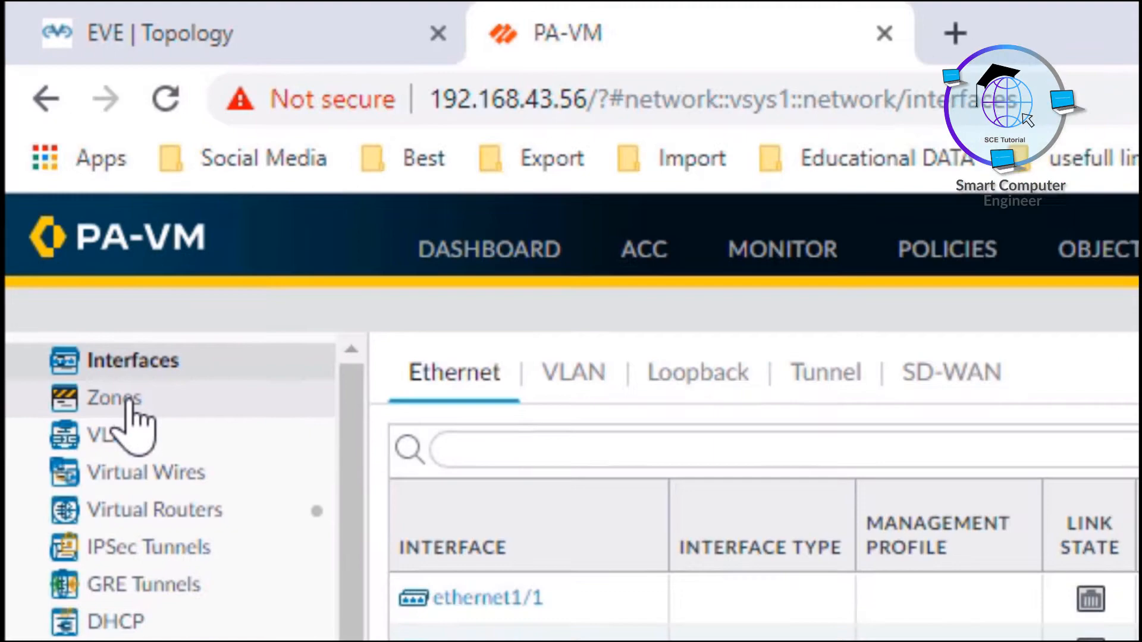
left_click(145, 453)
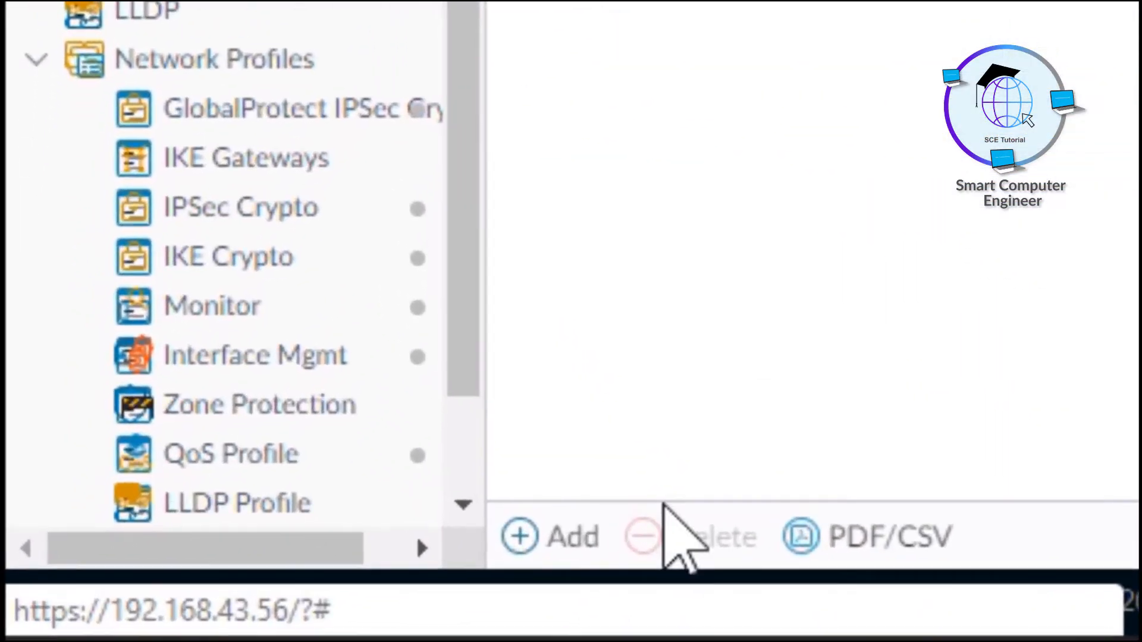
left_click(494, 552)
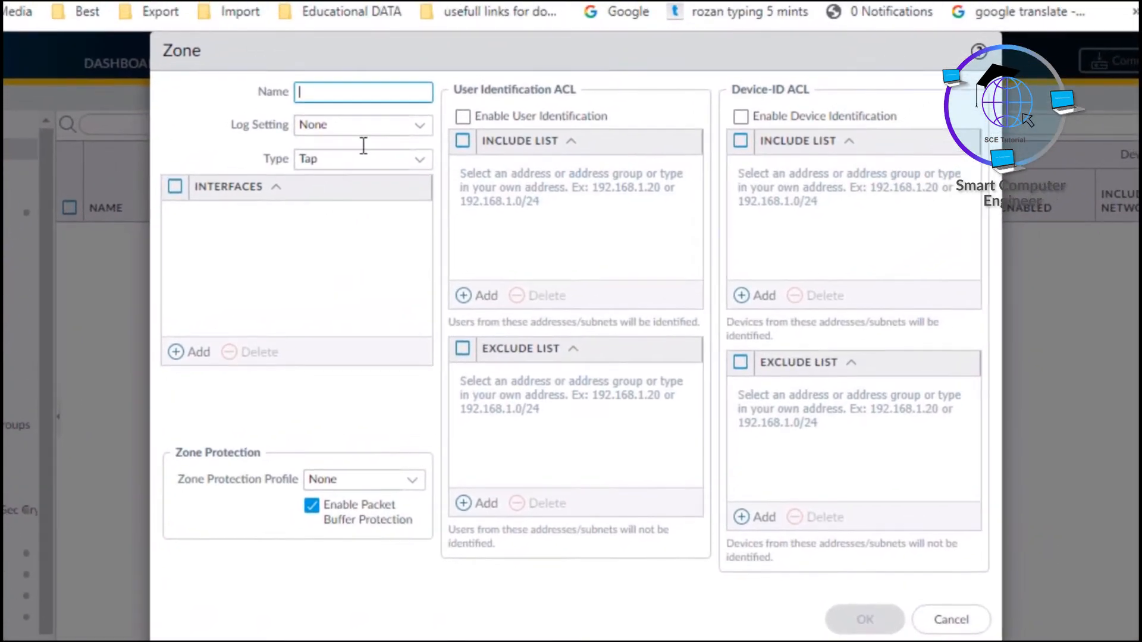
type("Inside")
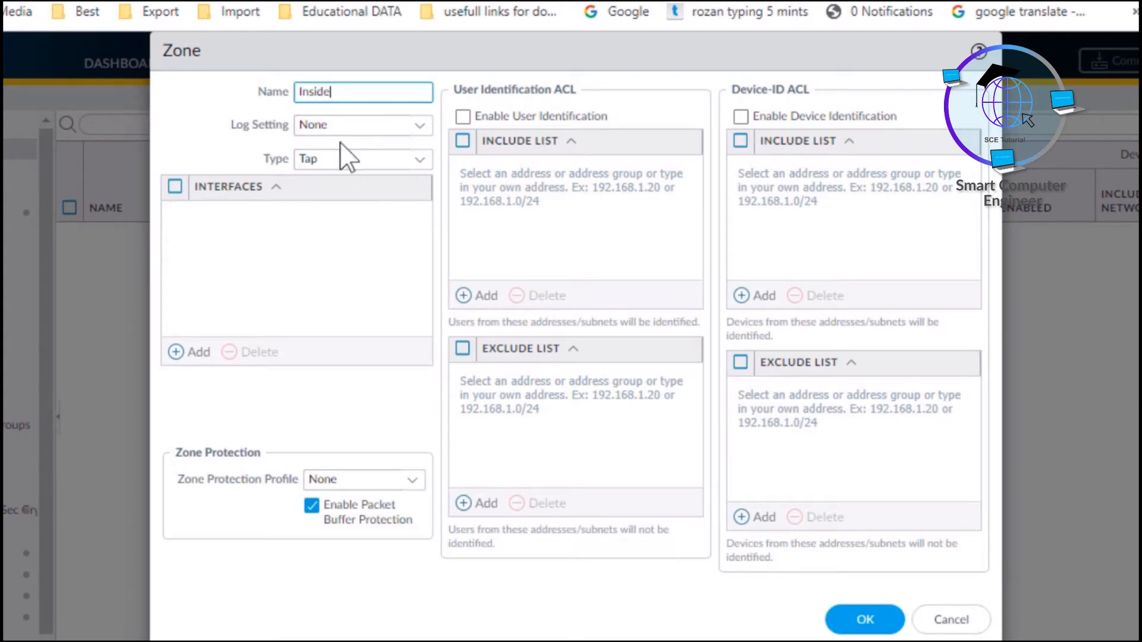
left_click_drag(332, 161, 275, 161)
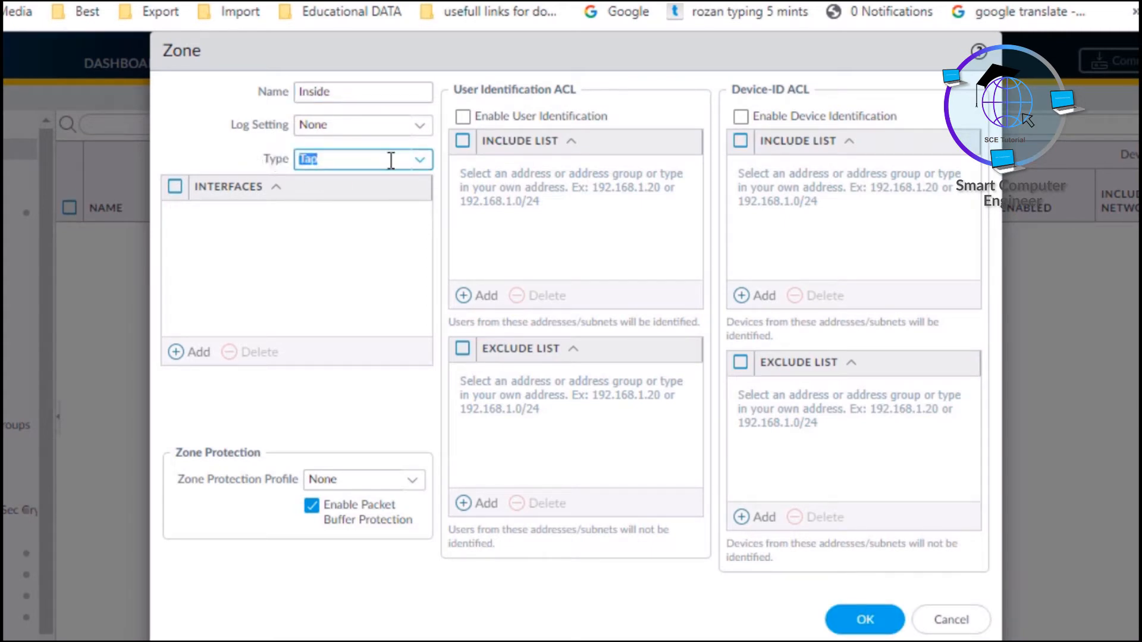
left_click(420, 162)
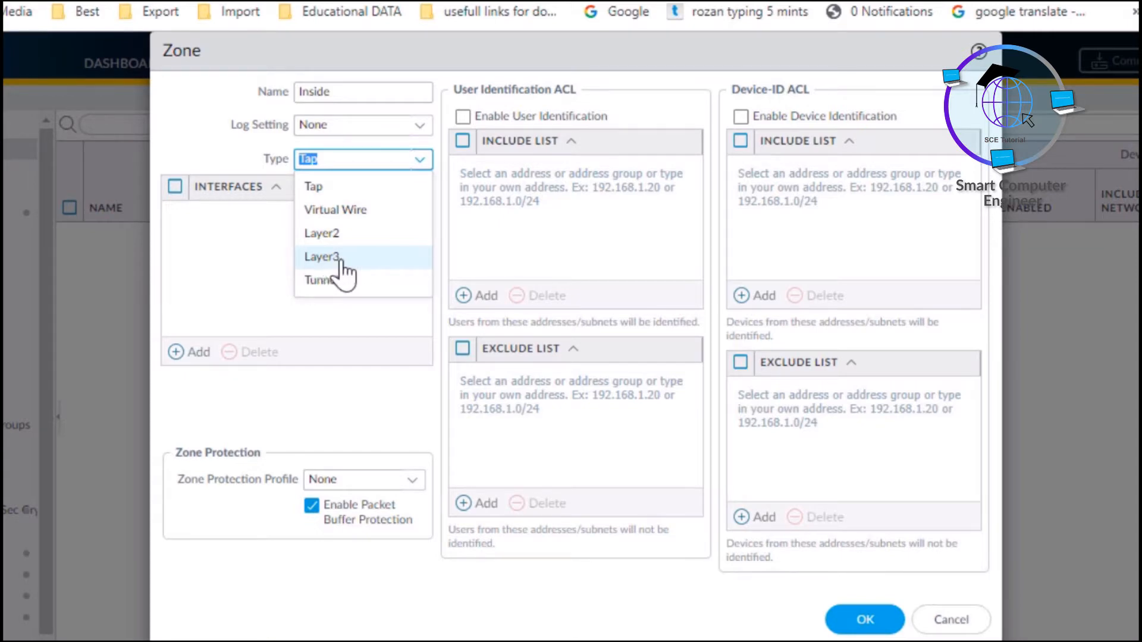
left_click(321, 257)
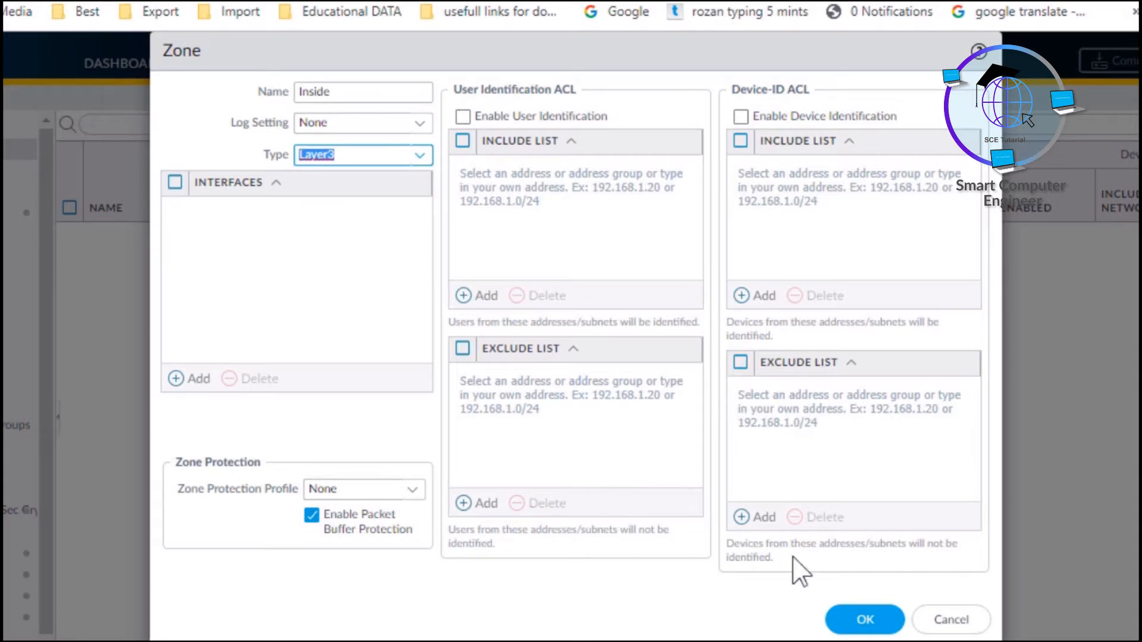
left_click(862, 619)
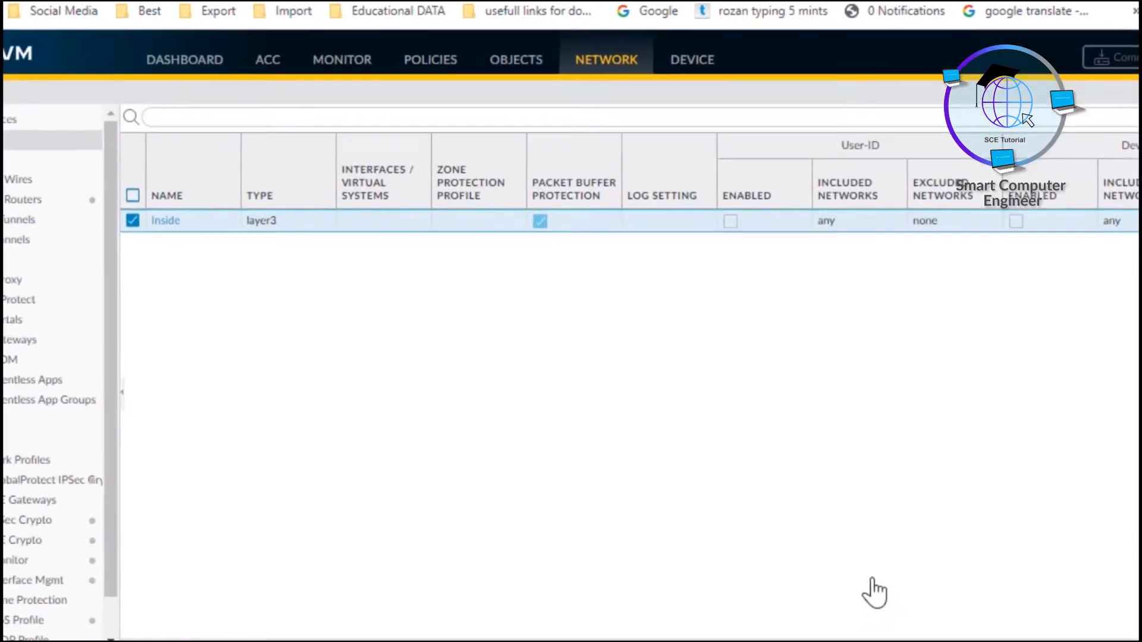
Add a second zone named Outside with type Layer3
left_click(198, 623)
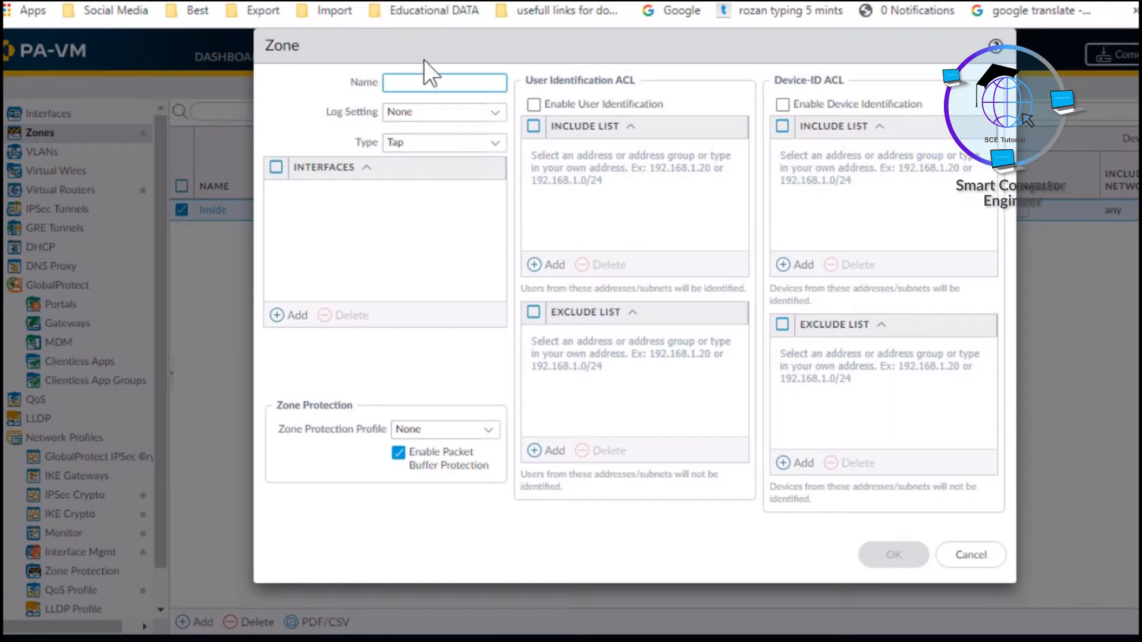
left_click(410, 83)
type("Outside")
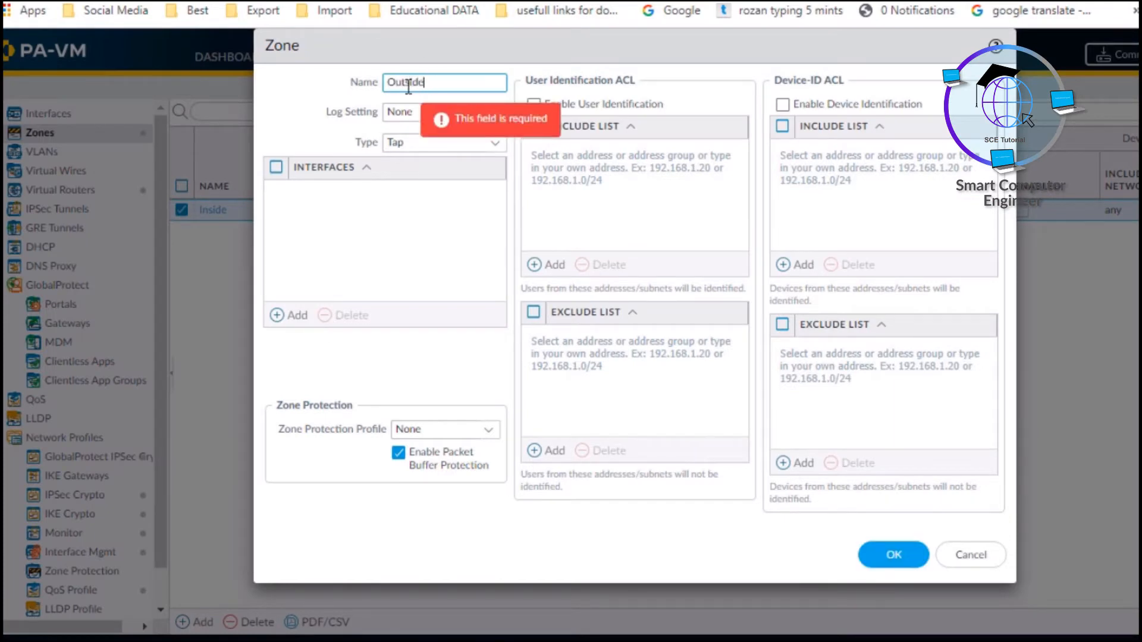
left_click(406, 141)
left_click(471, 144)
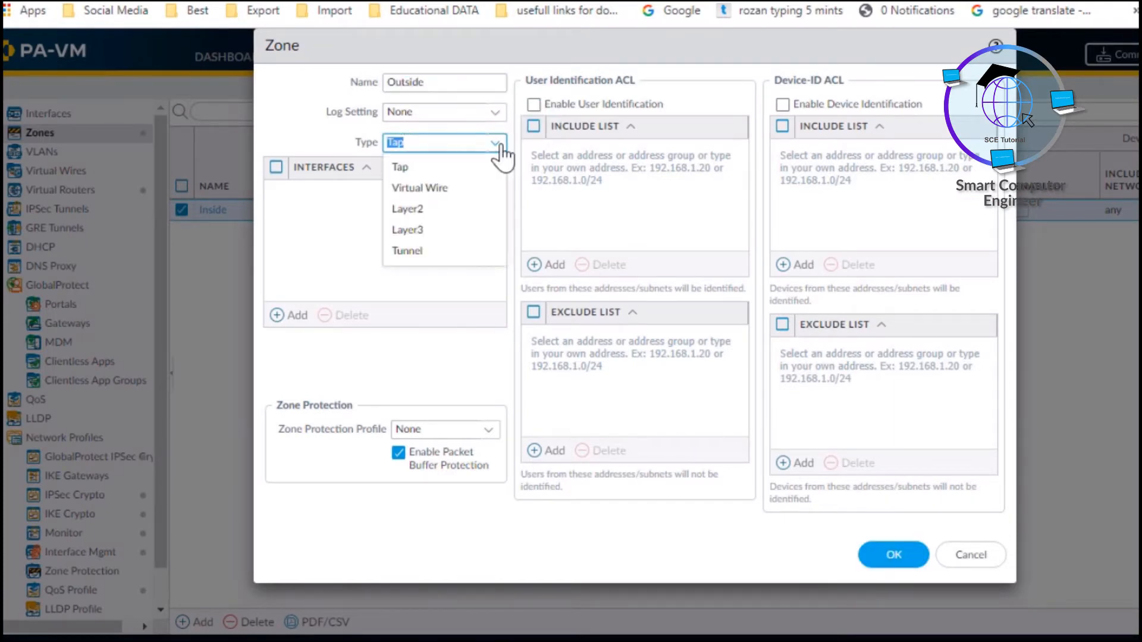
left_click(394, 232)
left_click(920, 554)
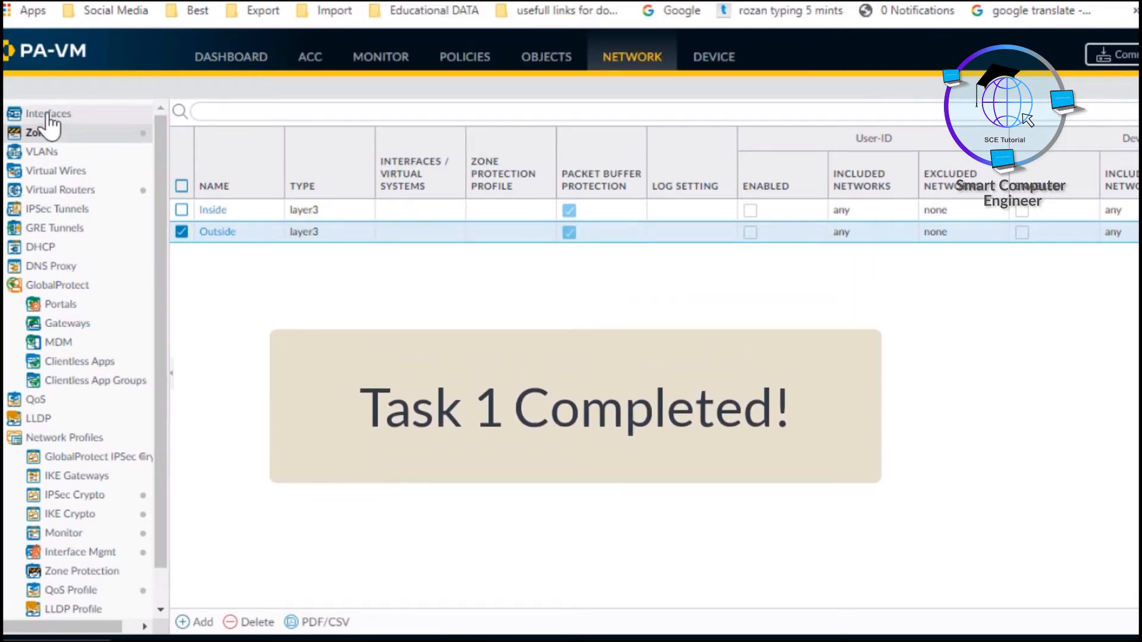
Edit interface ethernet1/1, giving it the comment "Connected TO ISP" and the interface type Layer3
left_click(48, 116)
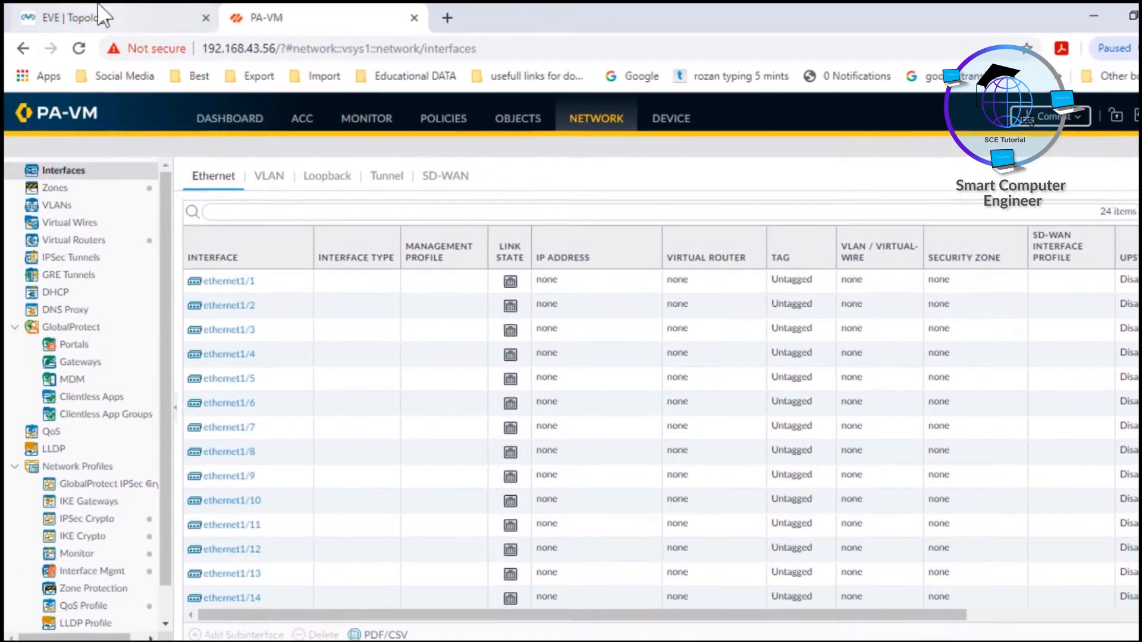
left_click(94, 17)
left_click(314, 16)
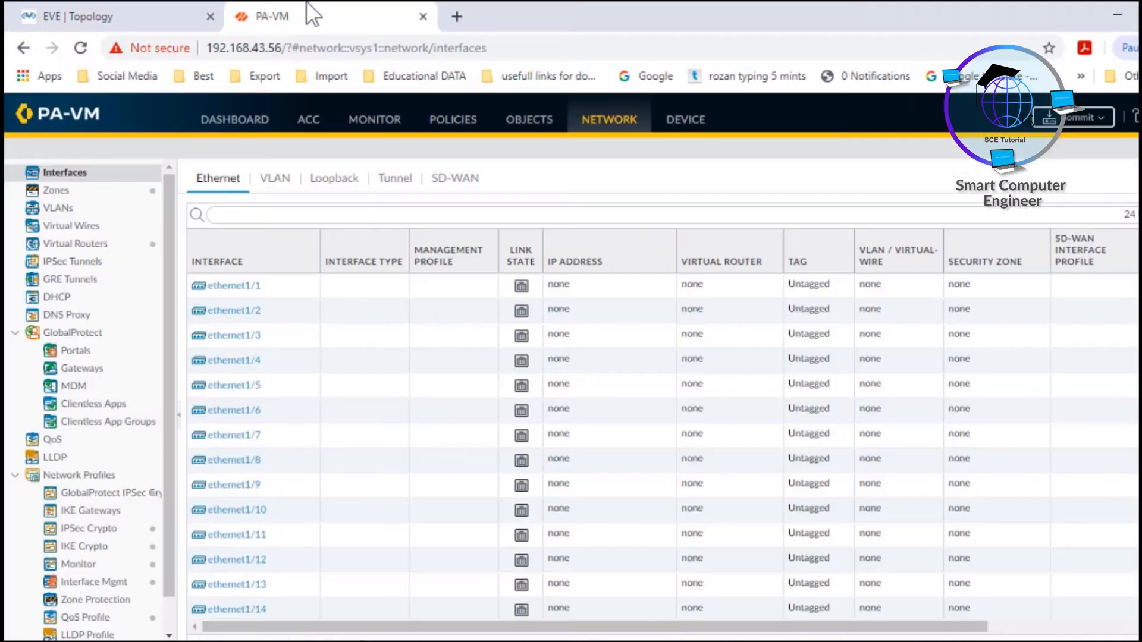
left_click(241, 292)
left_click(241, 290)
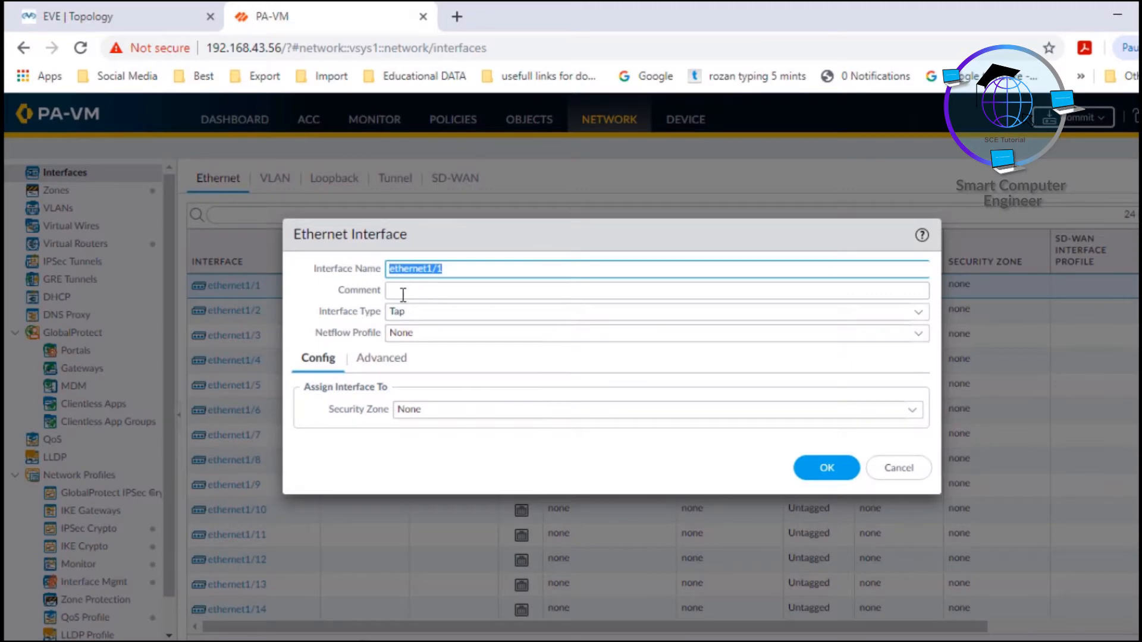
left_click(401, 293)
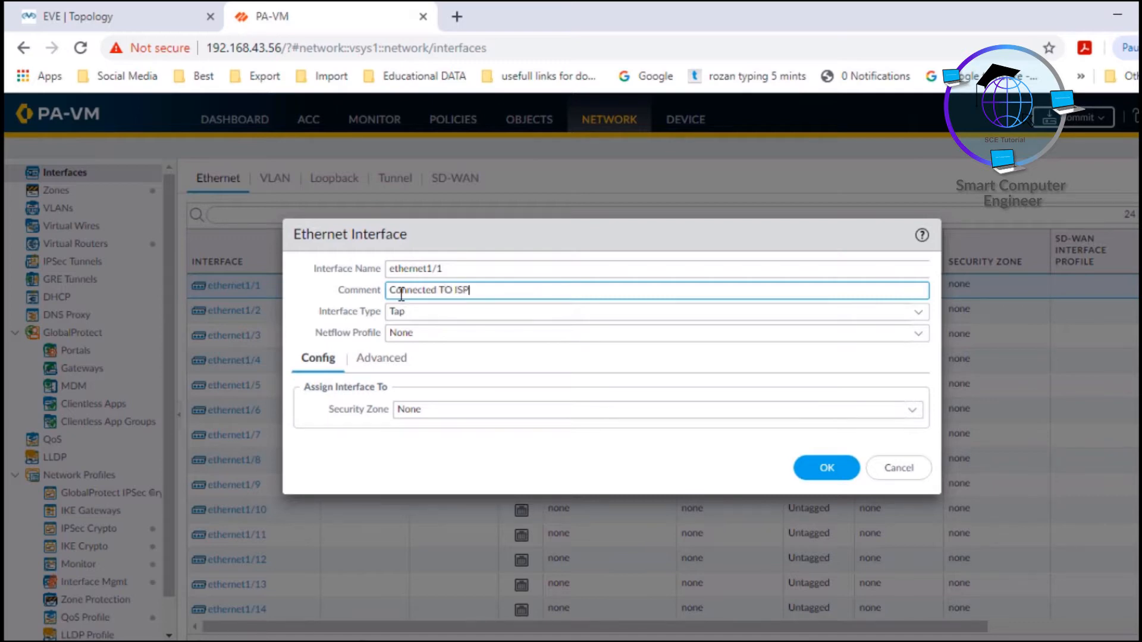
left_click(416, 311)
left_click(923, 318)
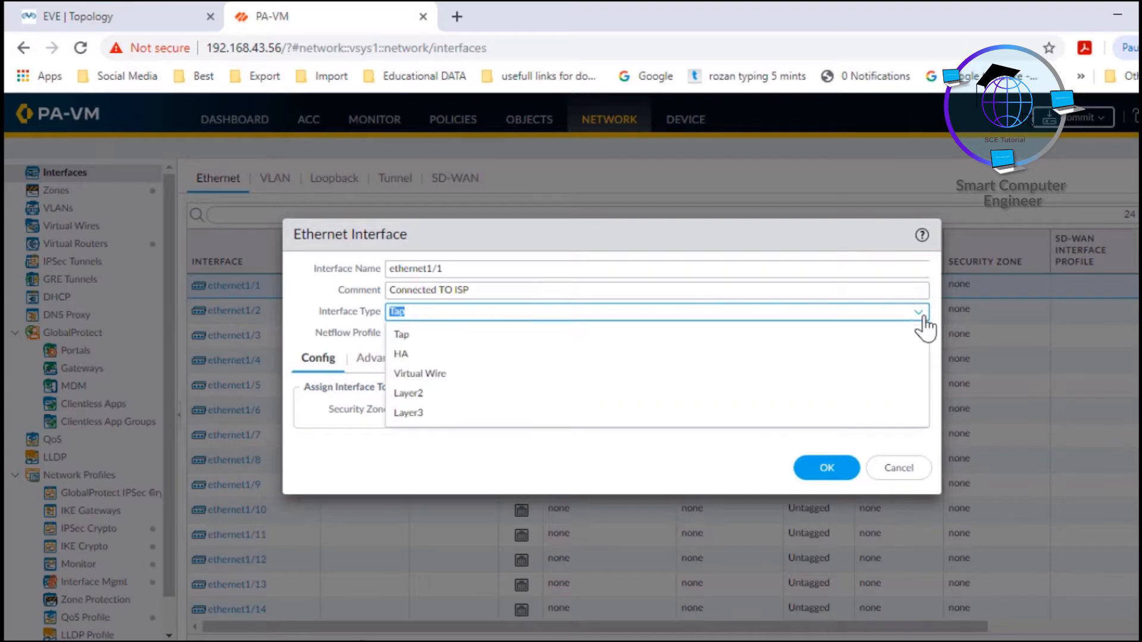
left_click(418, 412)
left_click(415, 332)
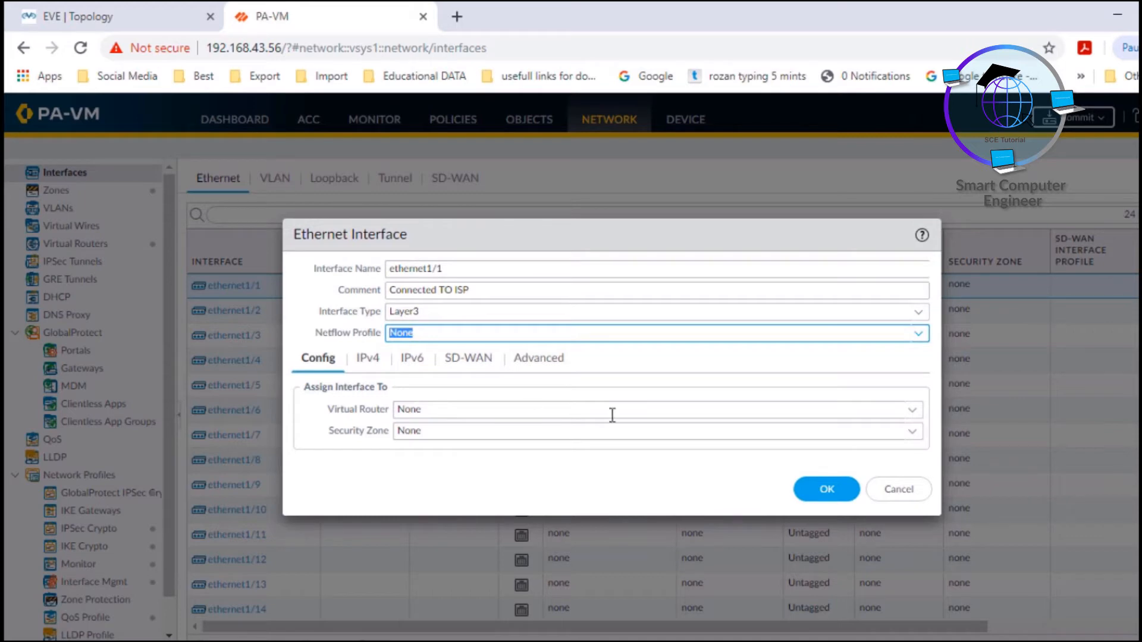
Assign ethernet1/1 to the default virtual router and the Outside security zone, and open its IPv4 settings
left_click(912, 416)
left_click(434, 460)
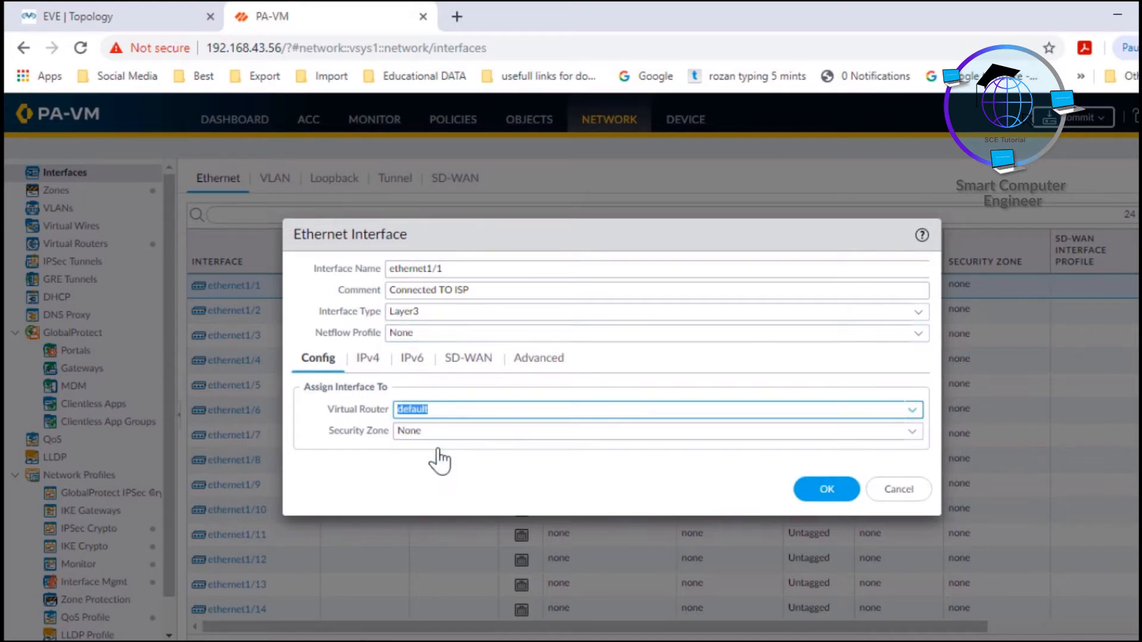
left_click(912, 431)
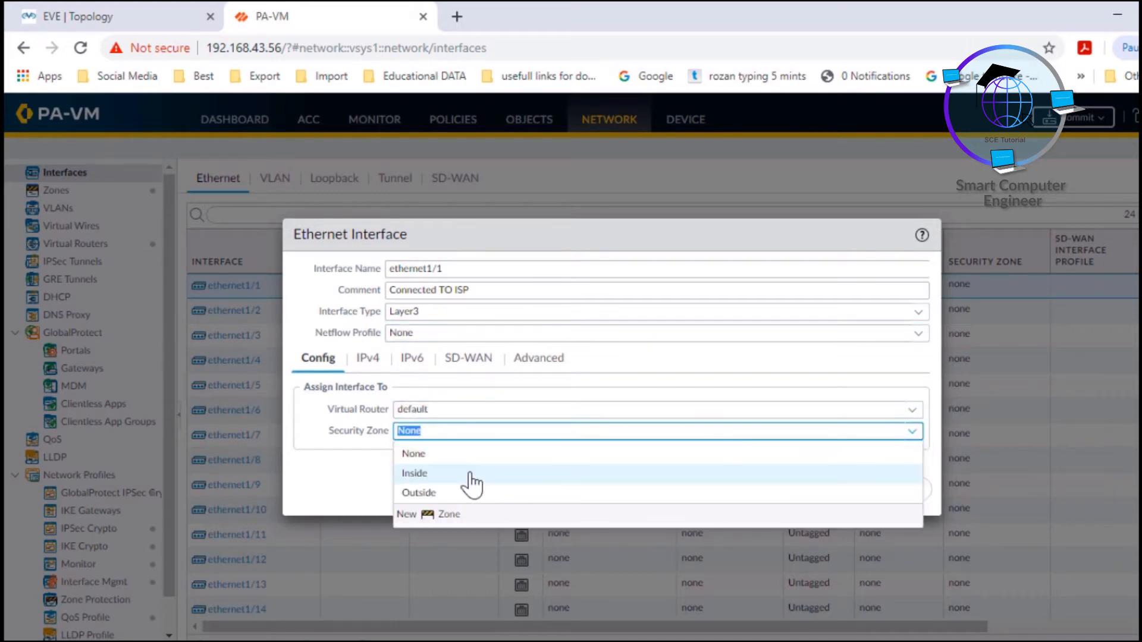
left_click(420, 493)
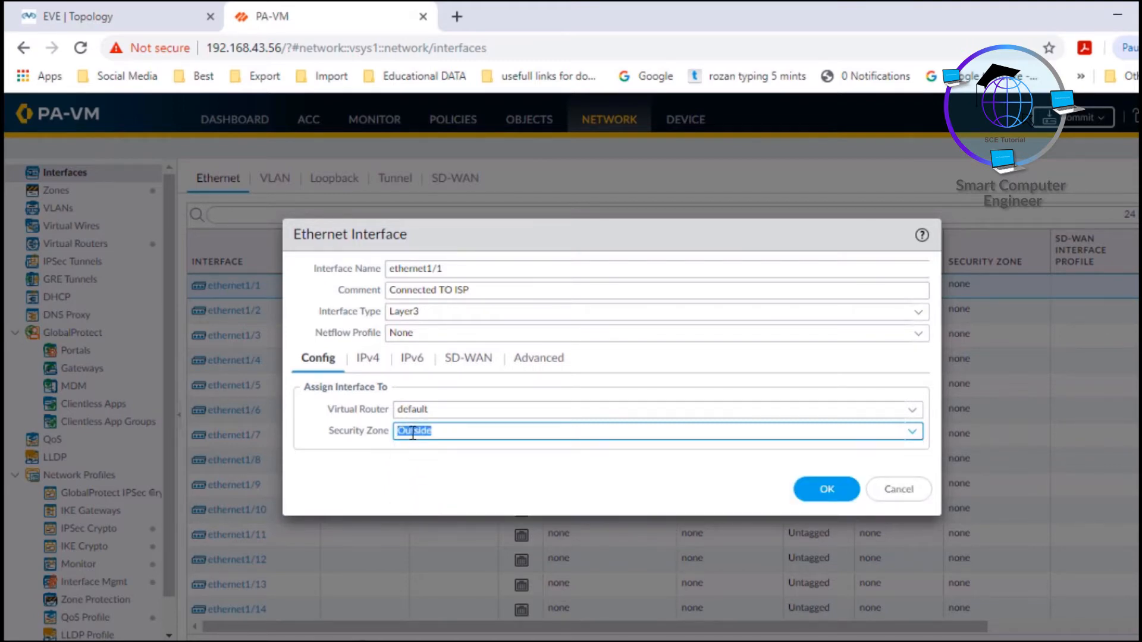
left_click(366, 361)
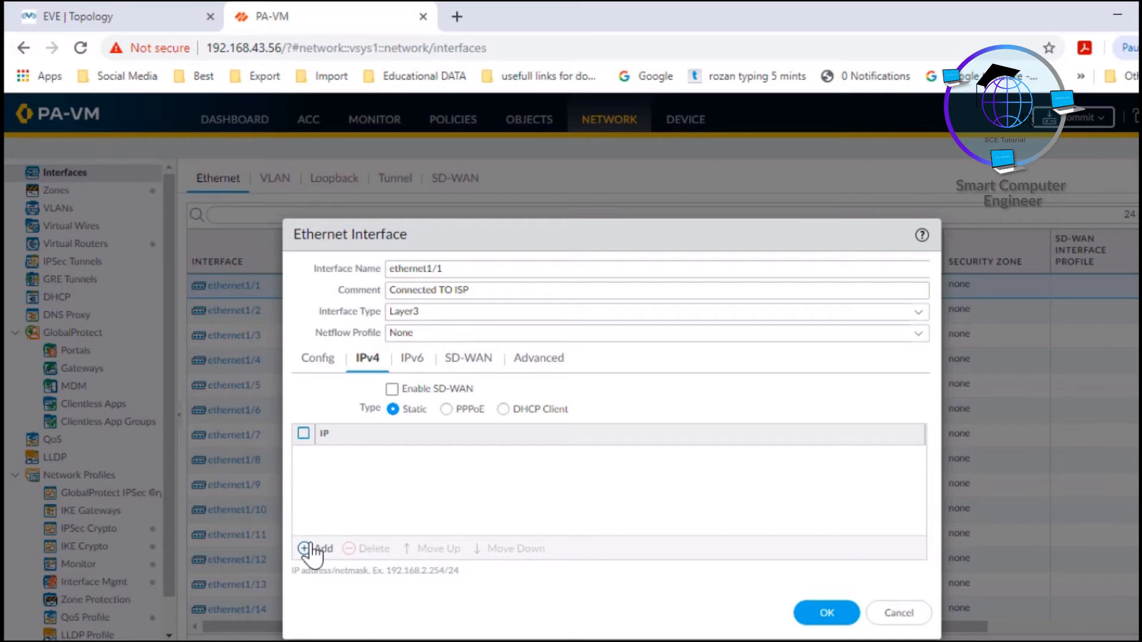
In the EVE topology, add a size-20 text label 192.168.43.250/24, shrink it and place it above the PaloAlto node
left_click(107, 16)
left_click_drag(646, 159, 840, 303)
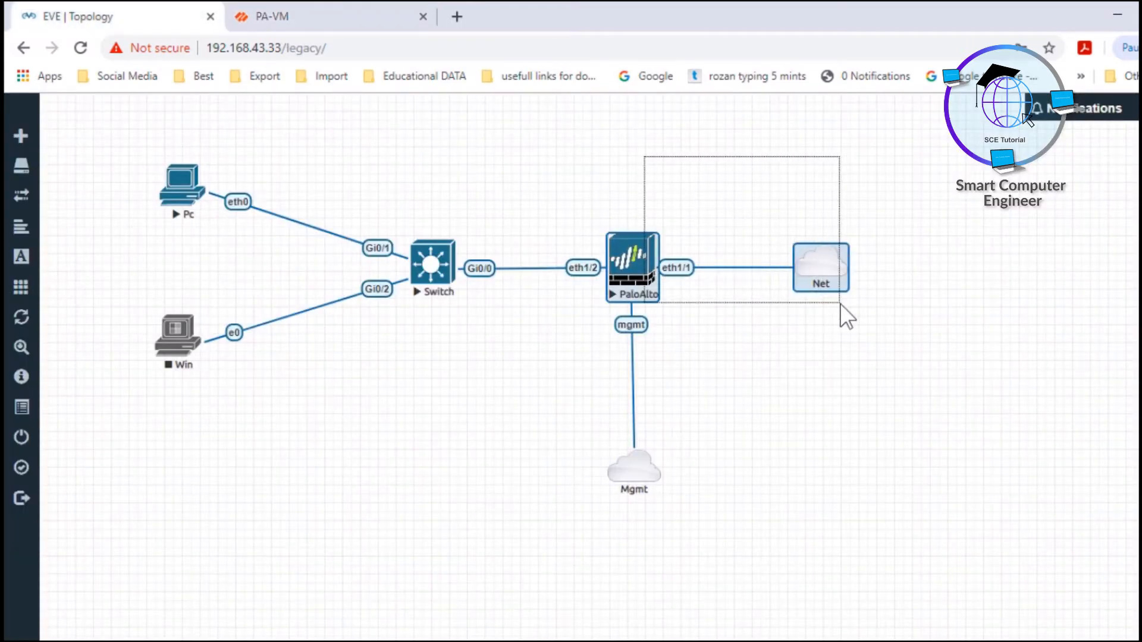
left_click_drag(840, 303, 840, 304)
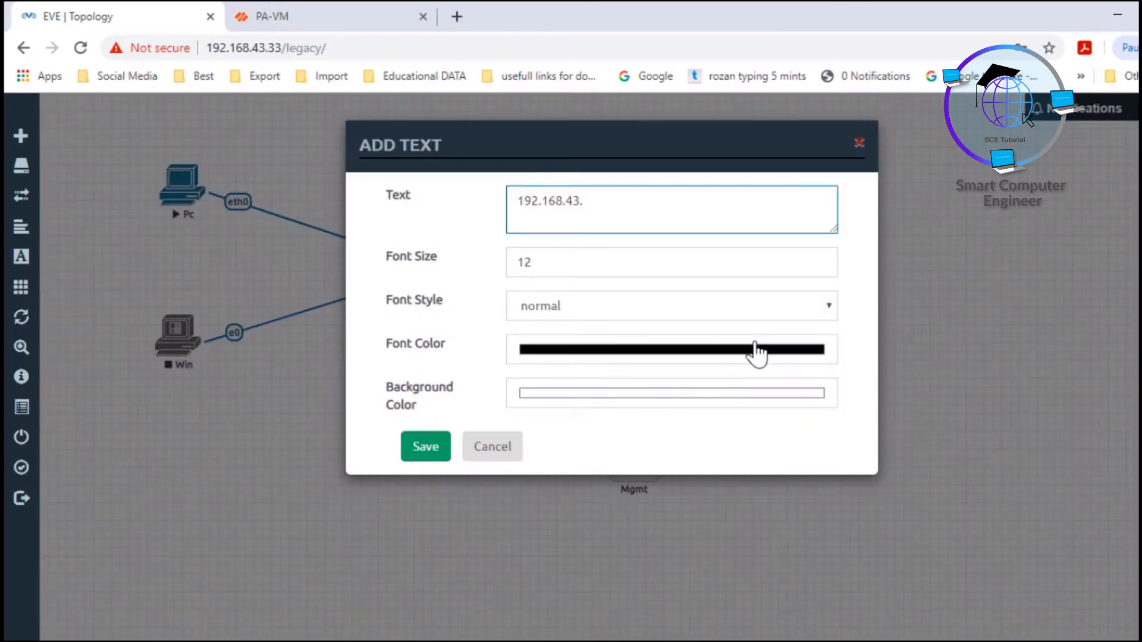
type("240")
left_click(510, 263)
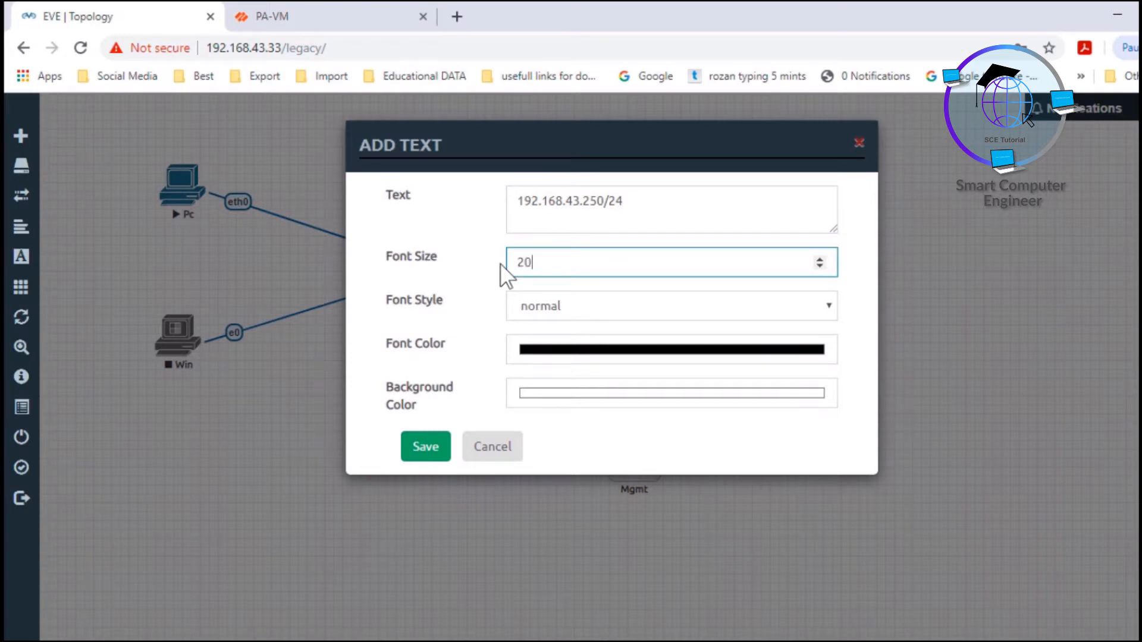
left_click(426, 452)
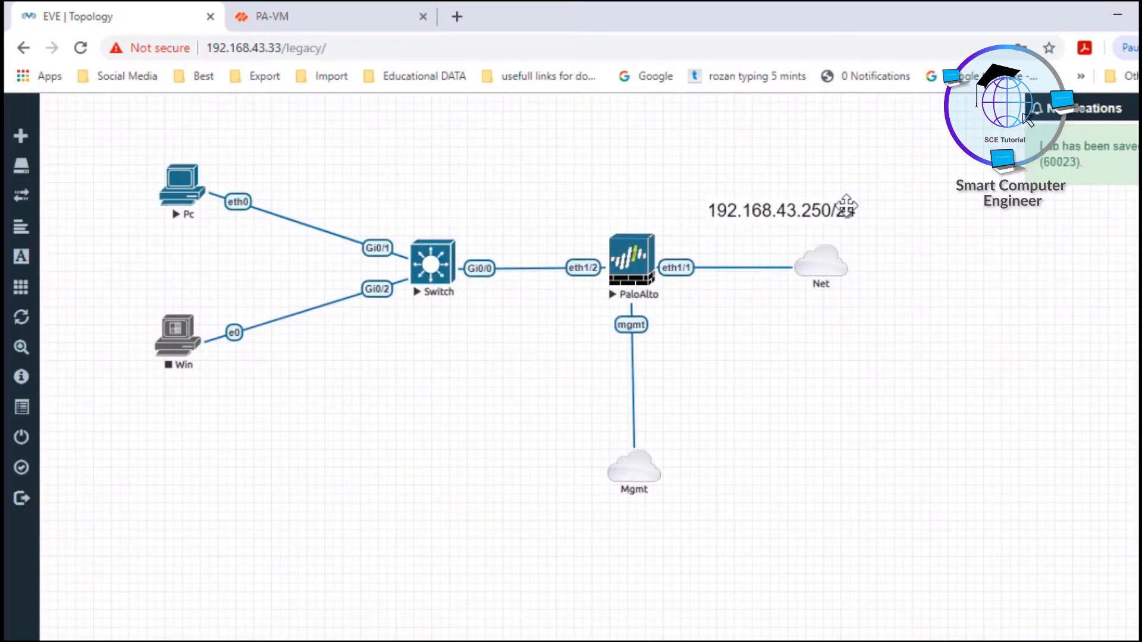
left_click_drag(860, 208, 688, 220)
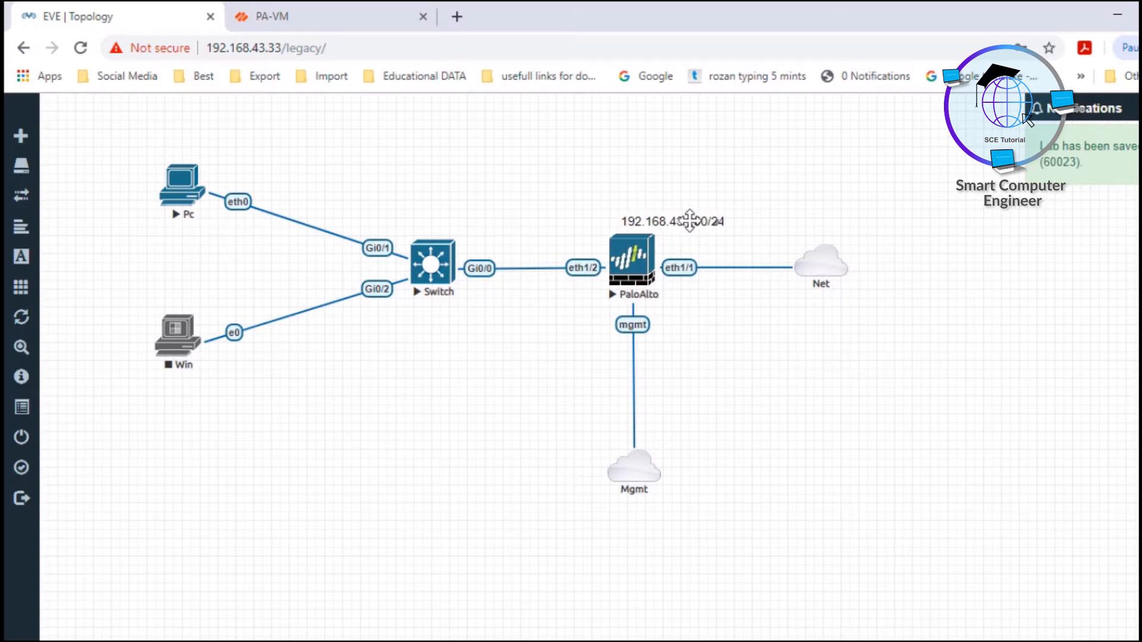
Duplicate the PaloAlto address label, place the copy above the Net cloud and change its text to 192.168.43.1/24
right_click(690, 221)
left_click(737, 262)
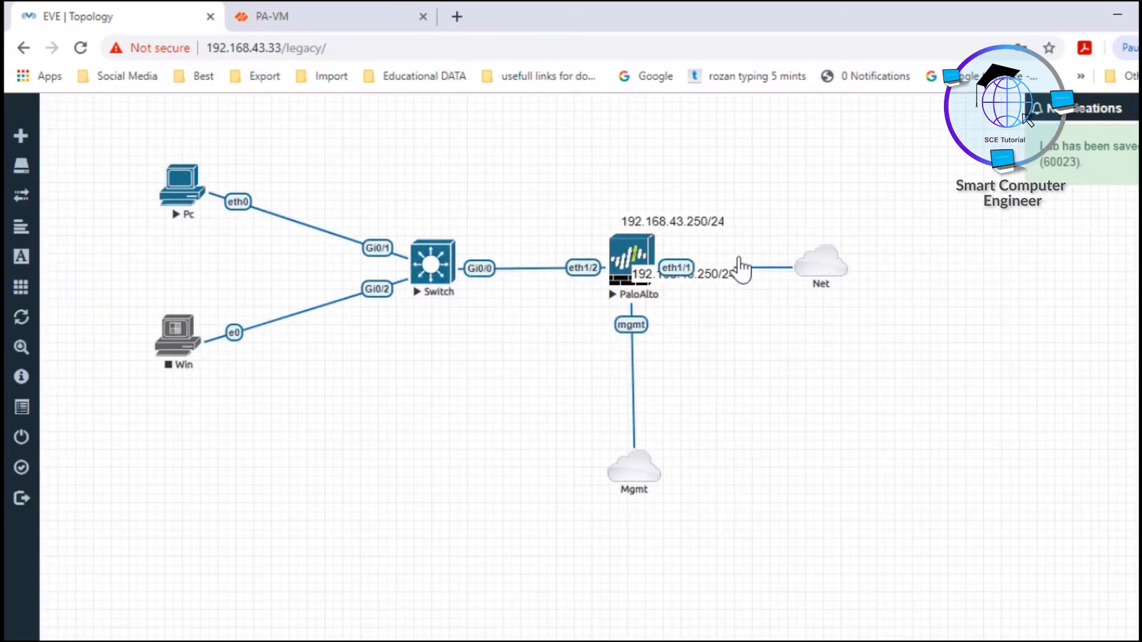
left_click_drag(700, 278, 824, 219)
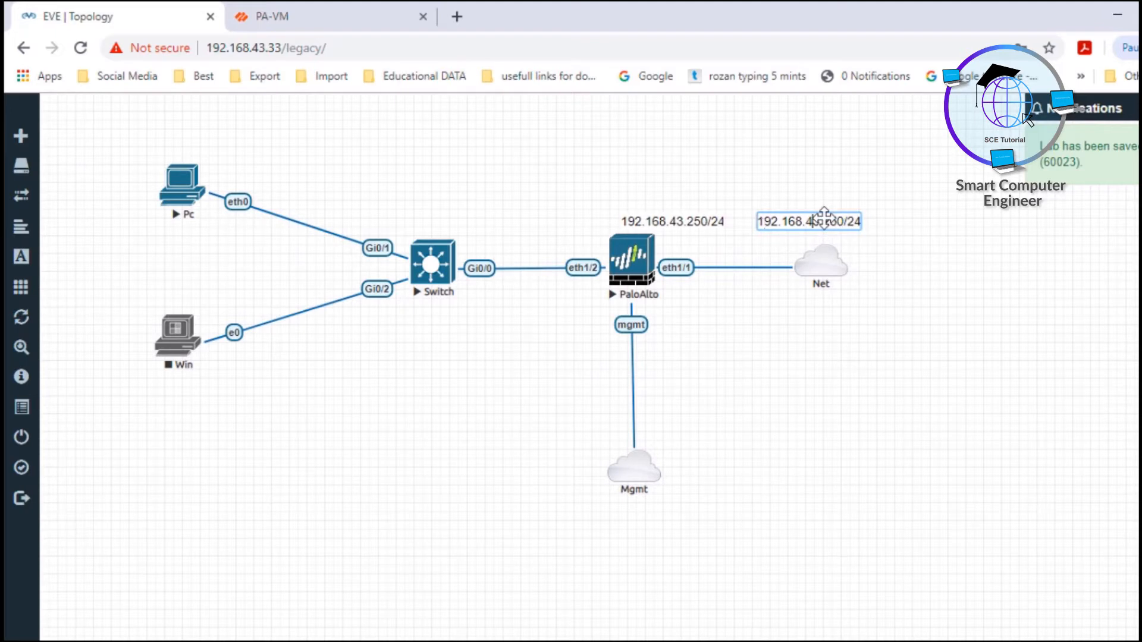
key("BackSpace")
key("BackSpace")
key("BackSpace")
type("1")
left_click(923, 296)
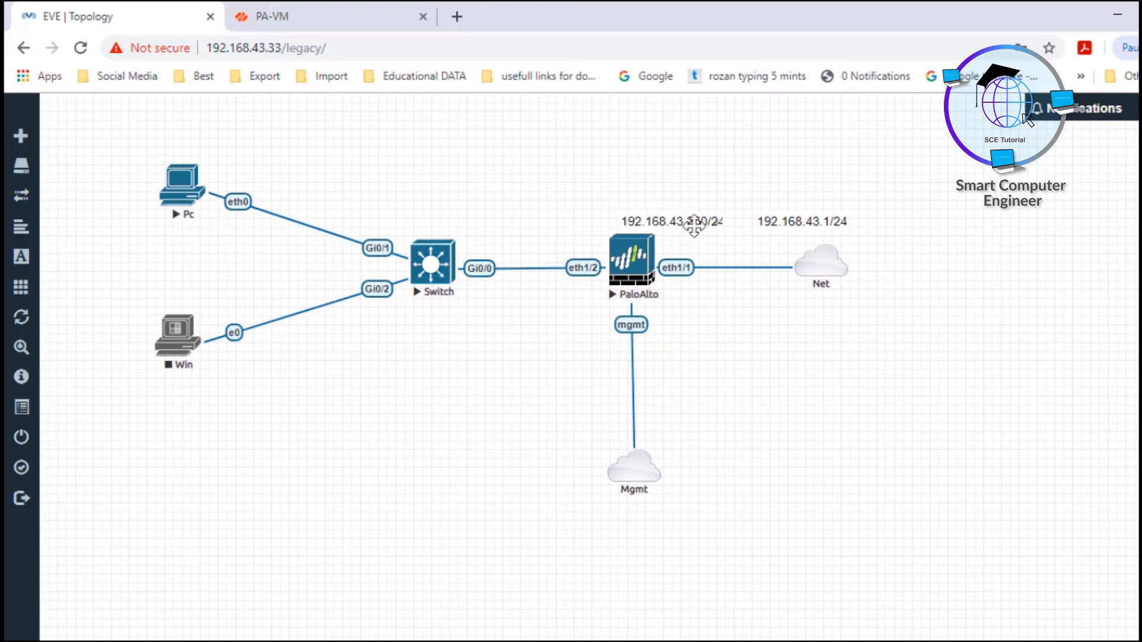
Return to the PA-VM interface and enter 192.168.43.250/24 as the static IPv4 address of ethernet1/1
left_click(282, 12)
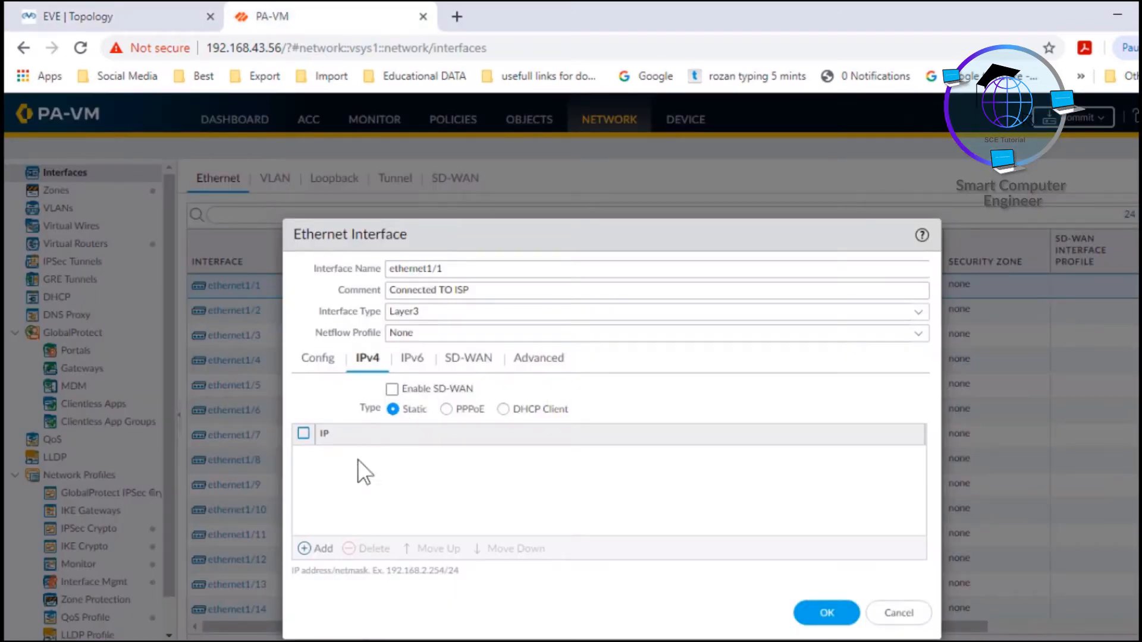
left_click(314, 548)
type("192")
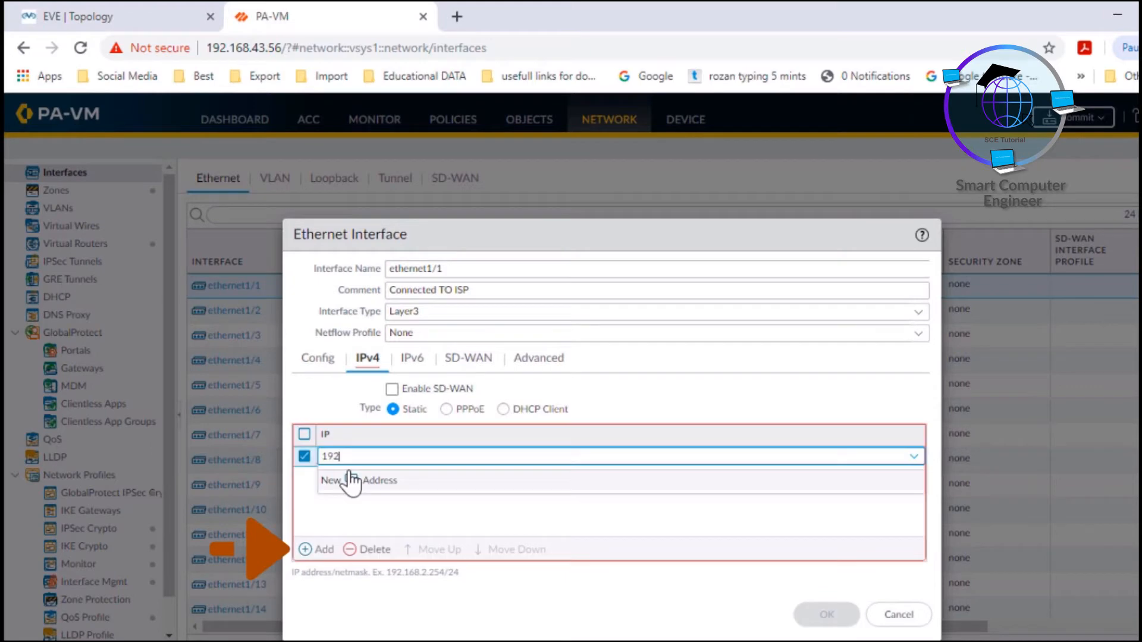
type(".168.43.")
type("25")
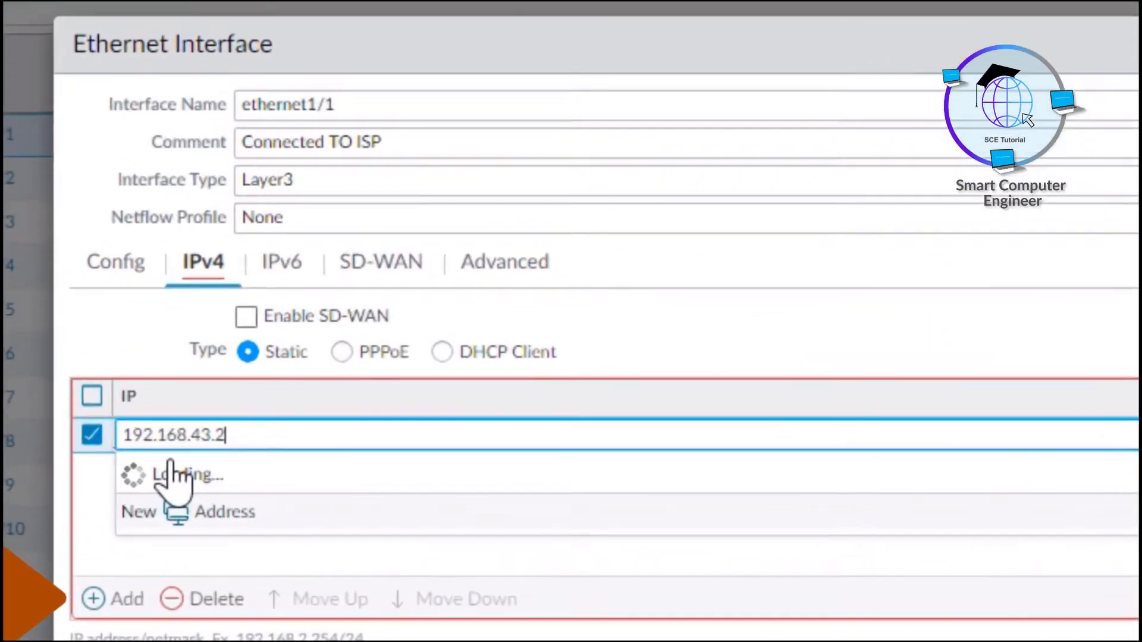
type("0/24")
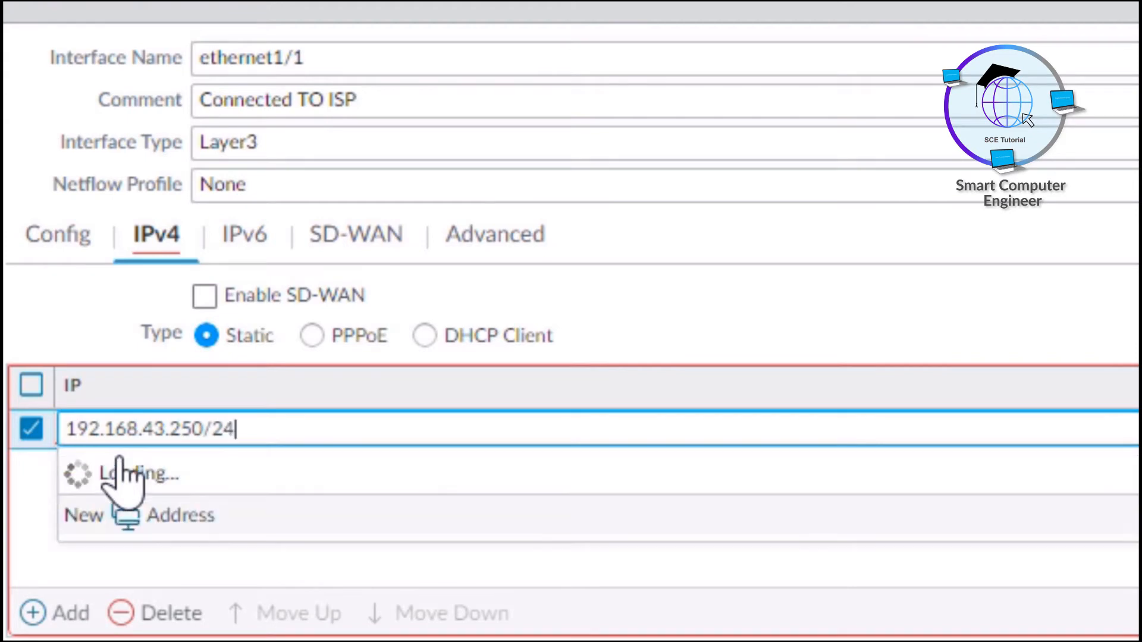
Check the /24 mask of the ethernet1/1 address against the IP address/netmask example format
left_click_drag(243, 429, 209, 430)
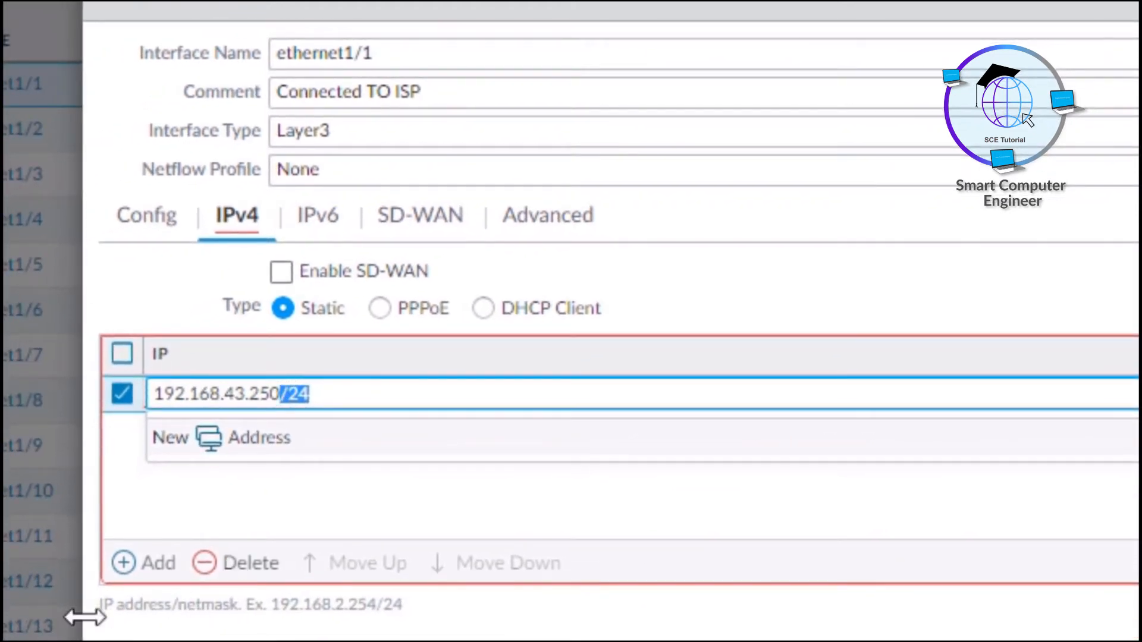
left_click(104, 611)
left_click_drag(104, 611, 151, 602)
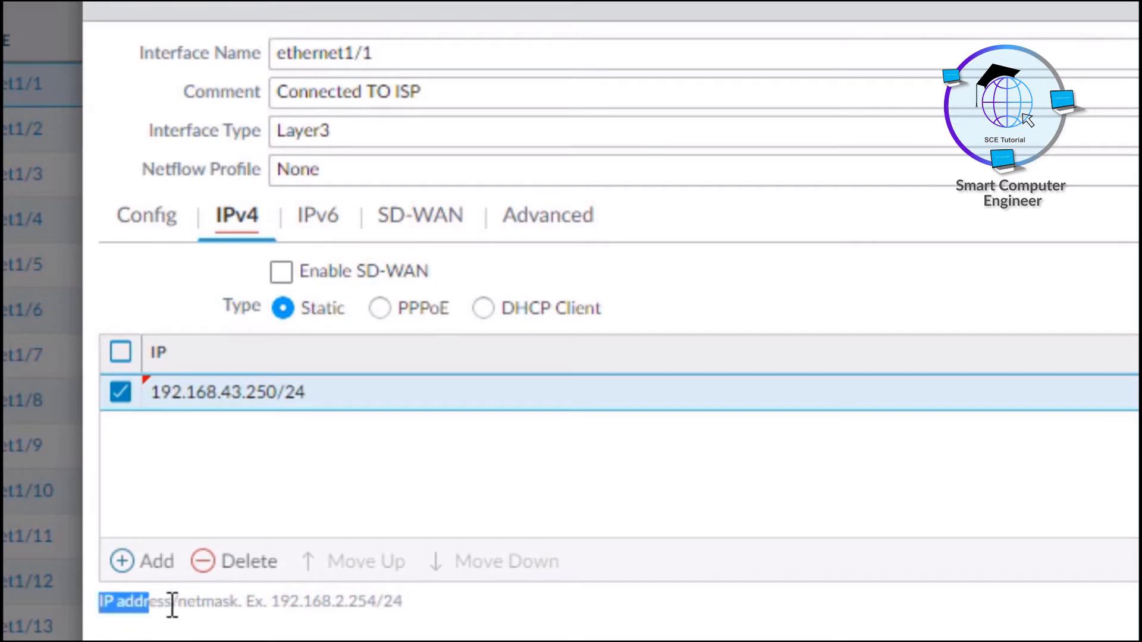
left_click(190, 607)
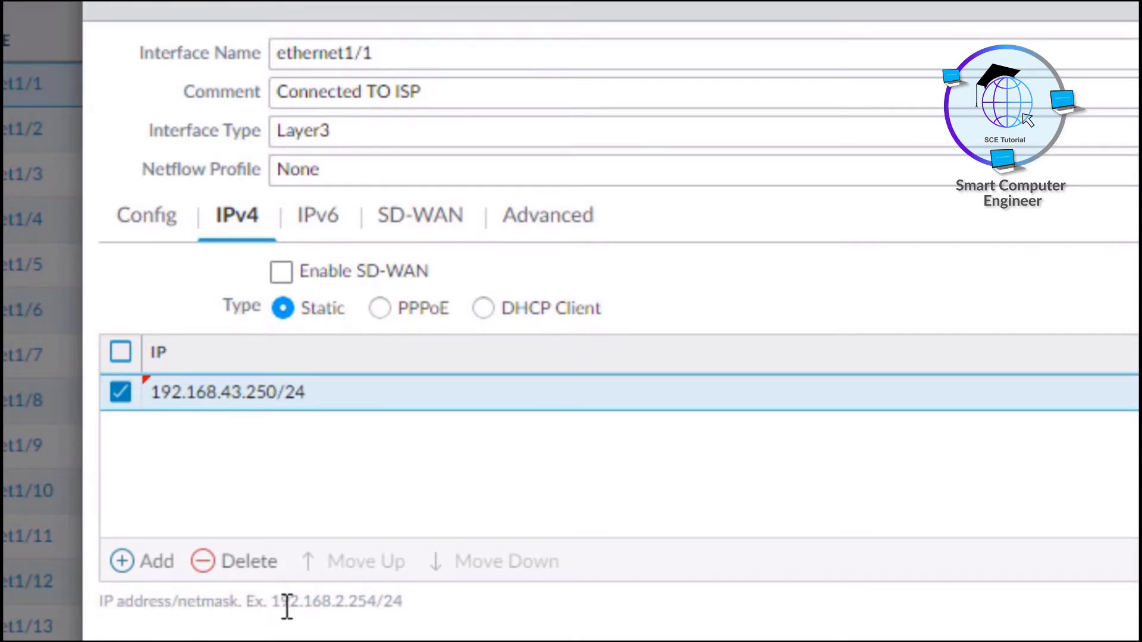
left_click_drag(279, 602, 439, 614)
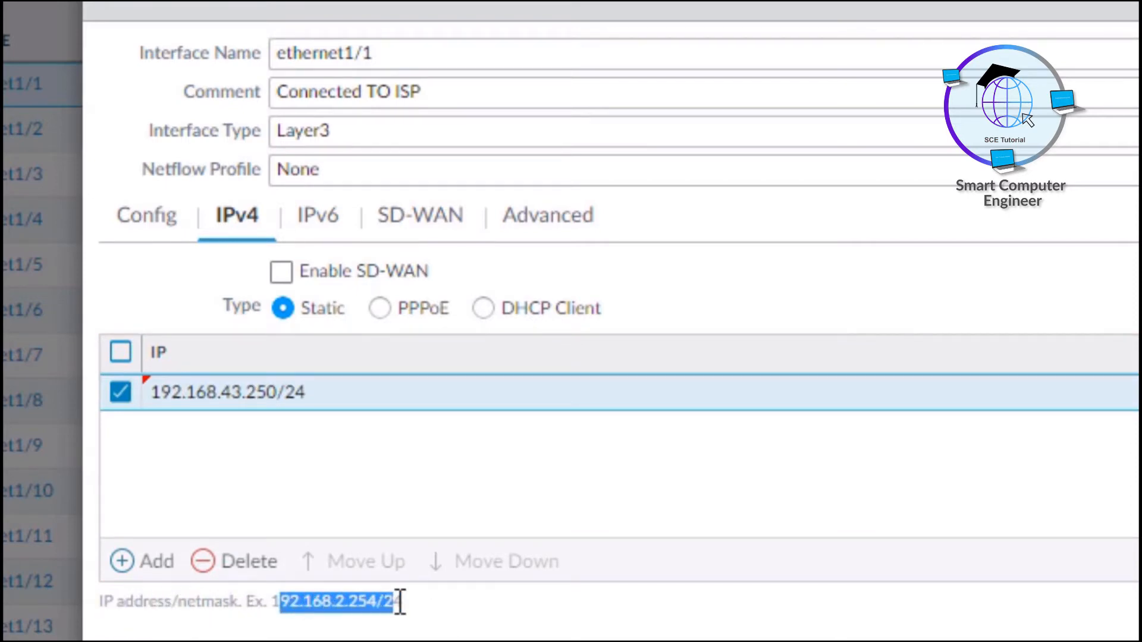
left_click(406, 602)
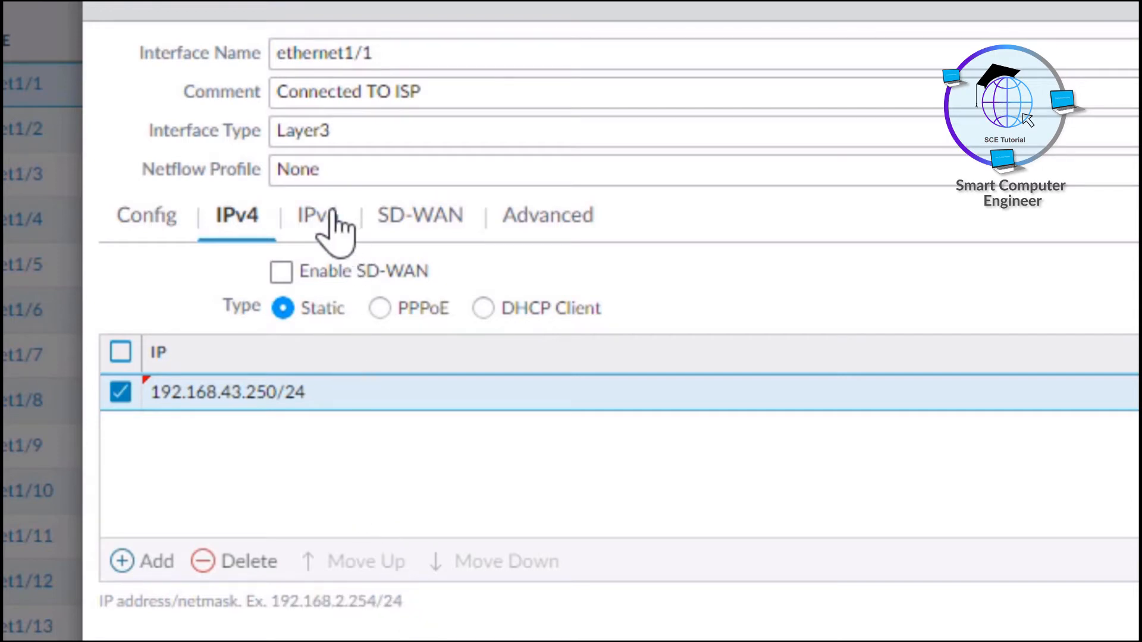
Create an interface management profile named PingTest that permits the Ping service for ethernet1/1
left_click(562, 231)
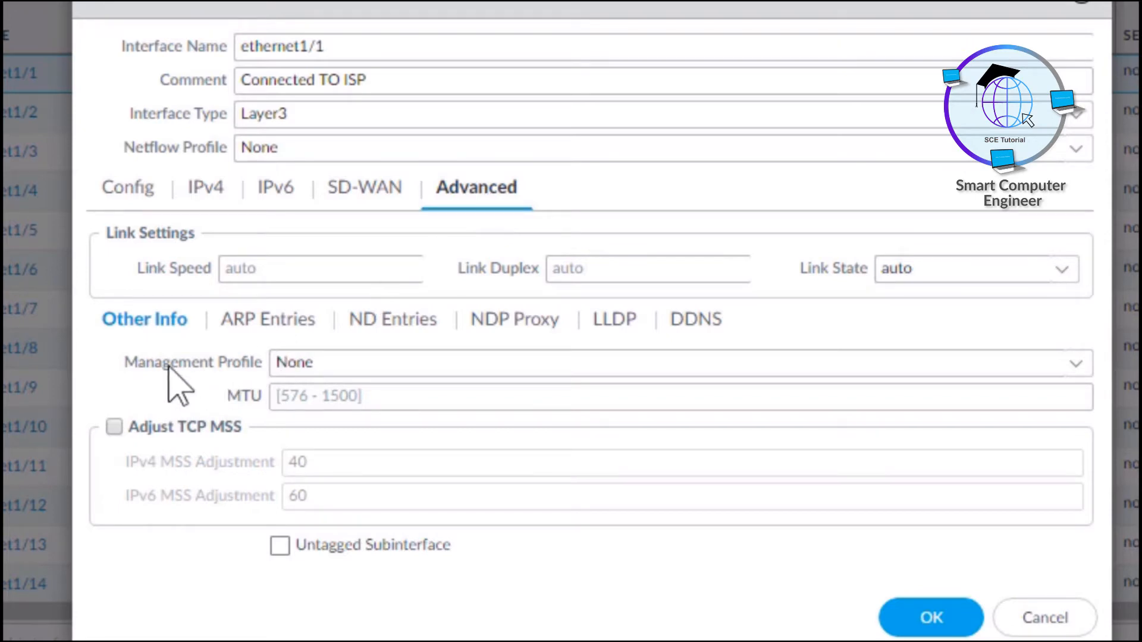
left_click_drag(146, 364, 220, 366)
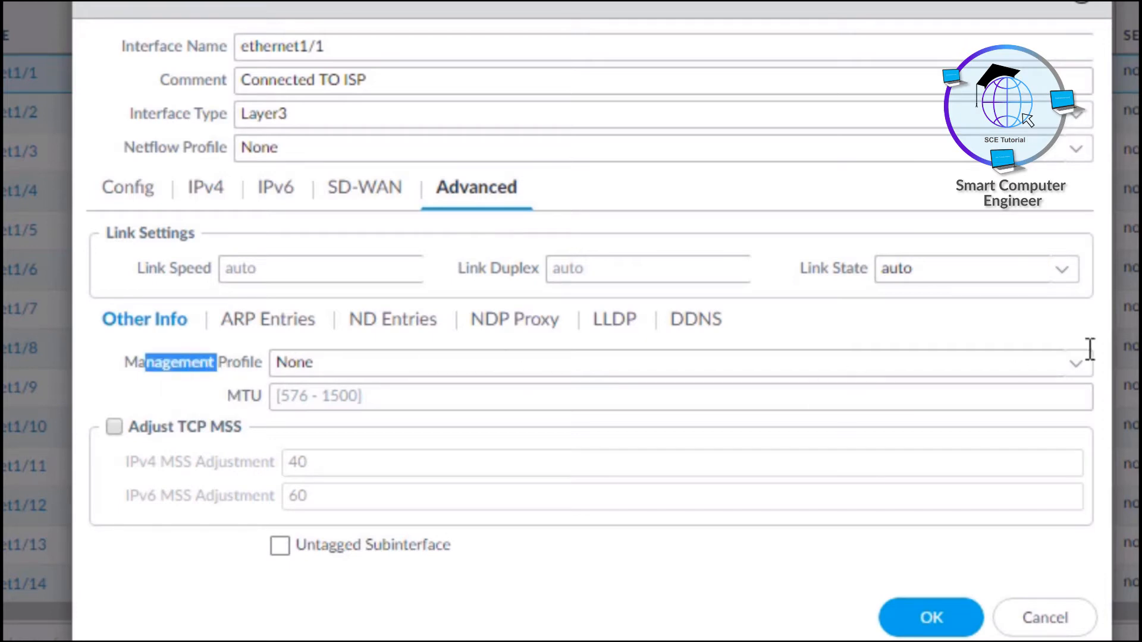
left_click(1072, 371)
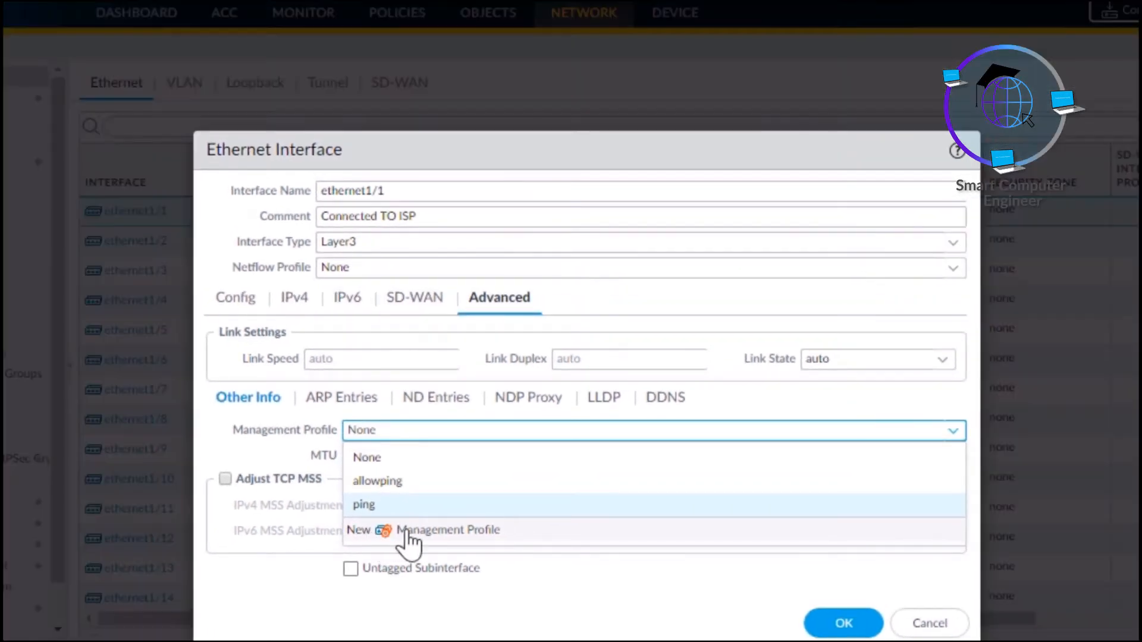
left_click(374, 513)
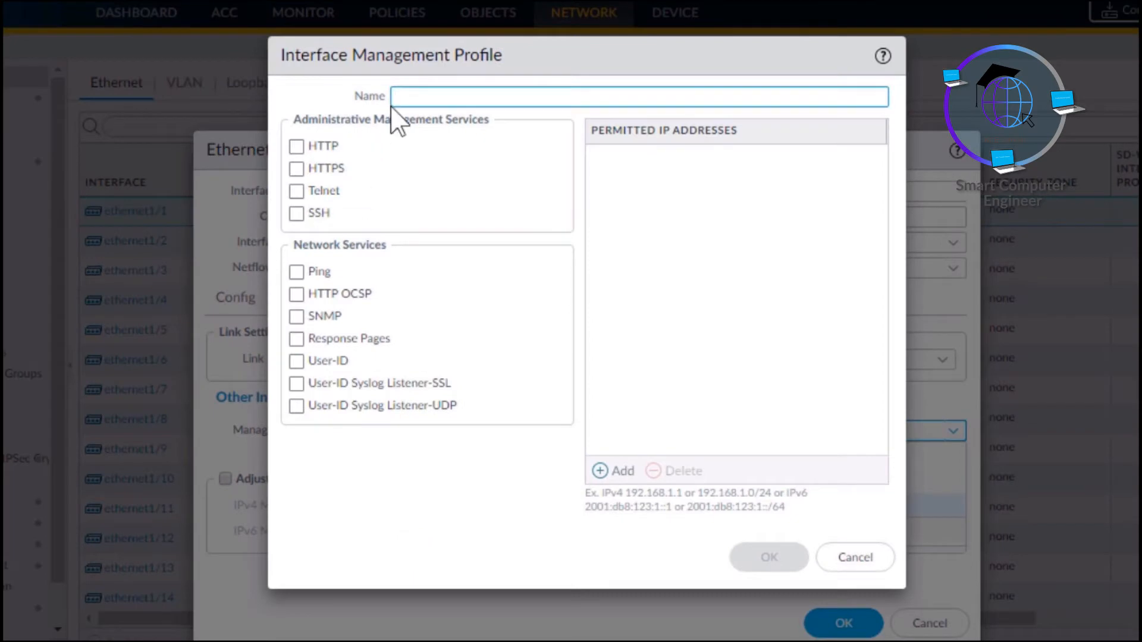
type("PingTest")
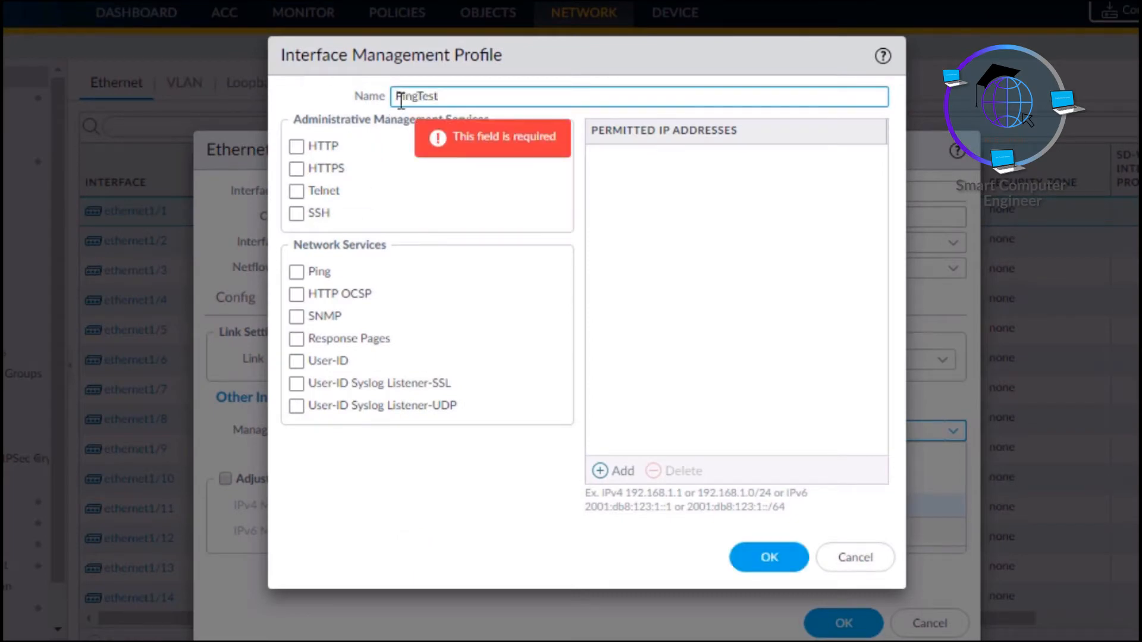
left_click(305, 275)
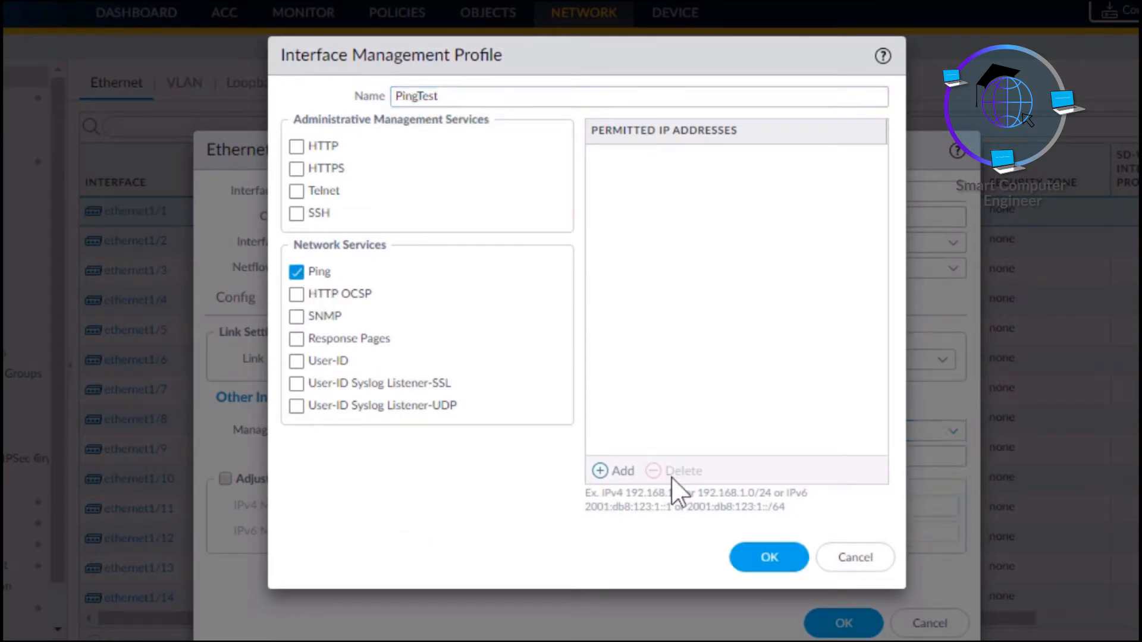
left_click(768, 557)
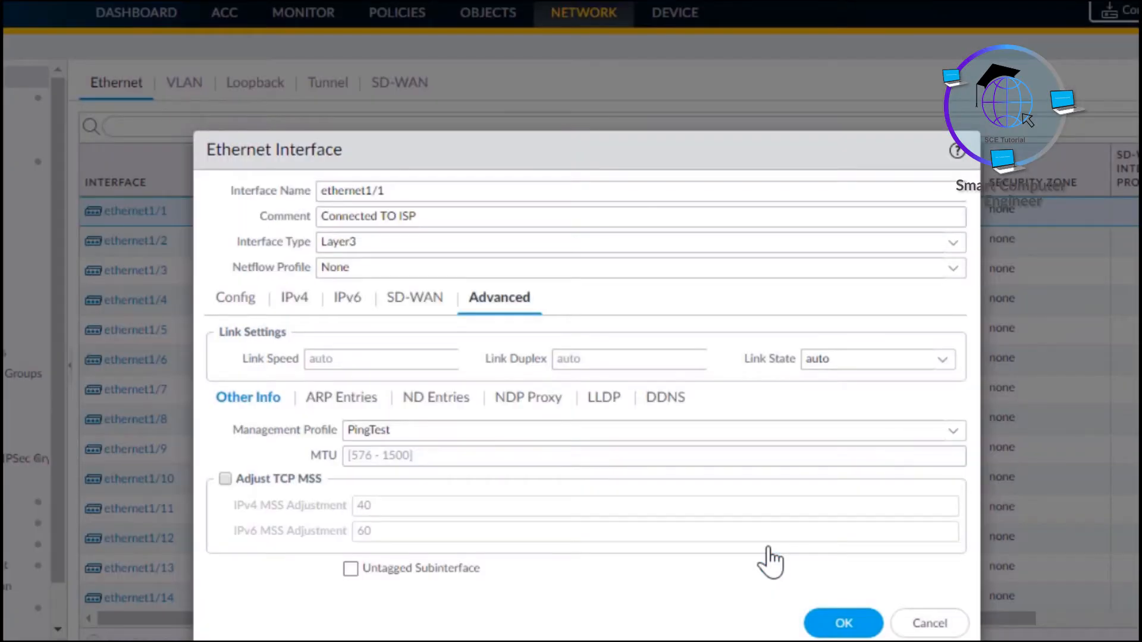
Save the ethernet1/1 settings and review the interface's virtual router and security zone assignments
left_click_drag(391, 437, 348, 436)
left_click(838, 624)
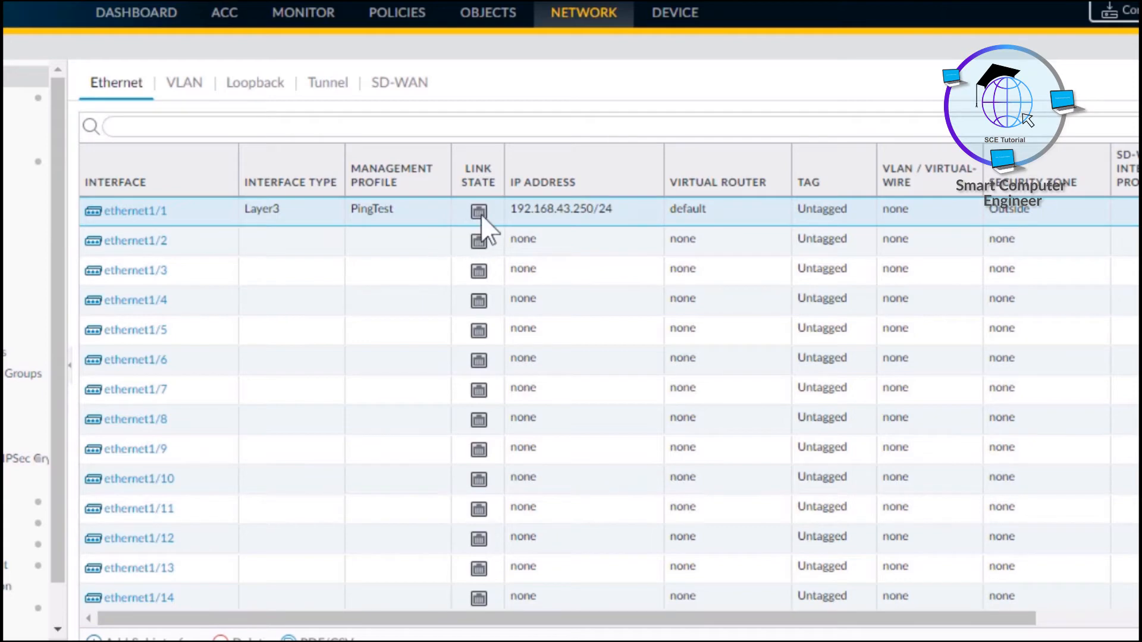
left_click(134, 211)
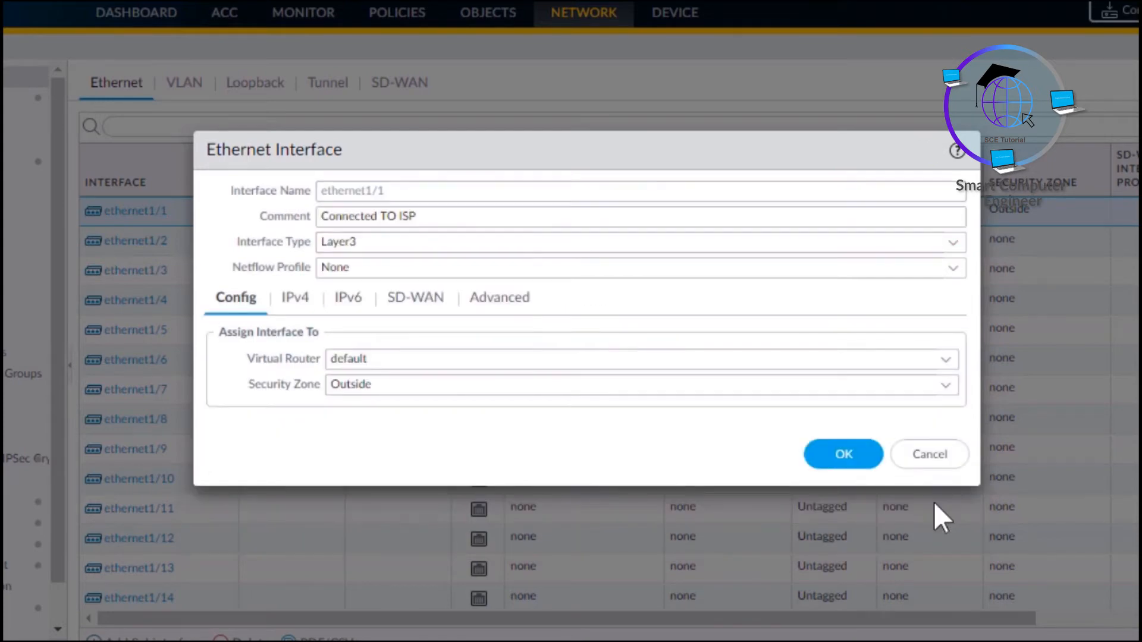
left_click(927, 457)
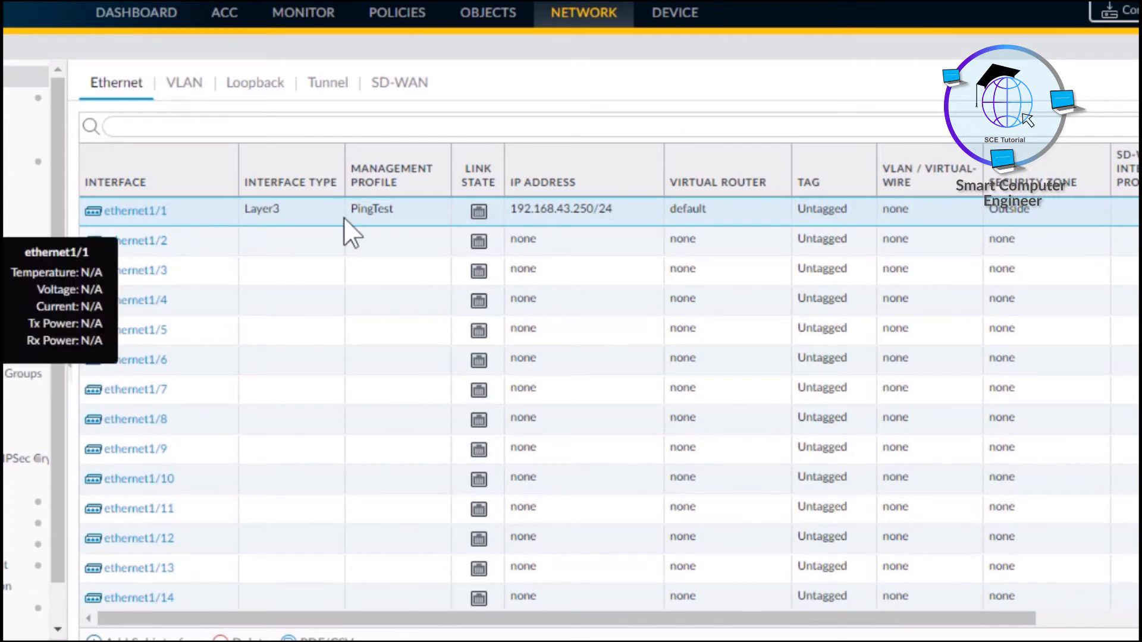
Give ethernet1/2 the comment Connect To LAN and set its interface type to Layer3
left_click(134, 244)
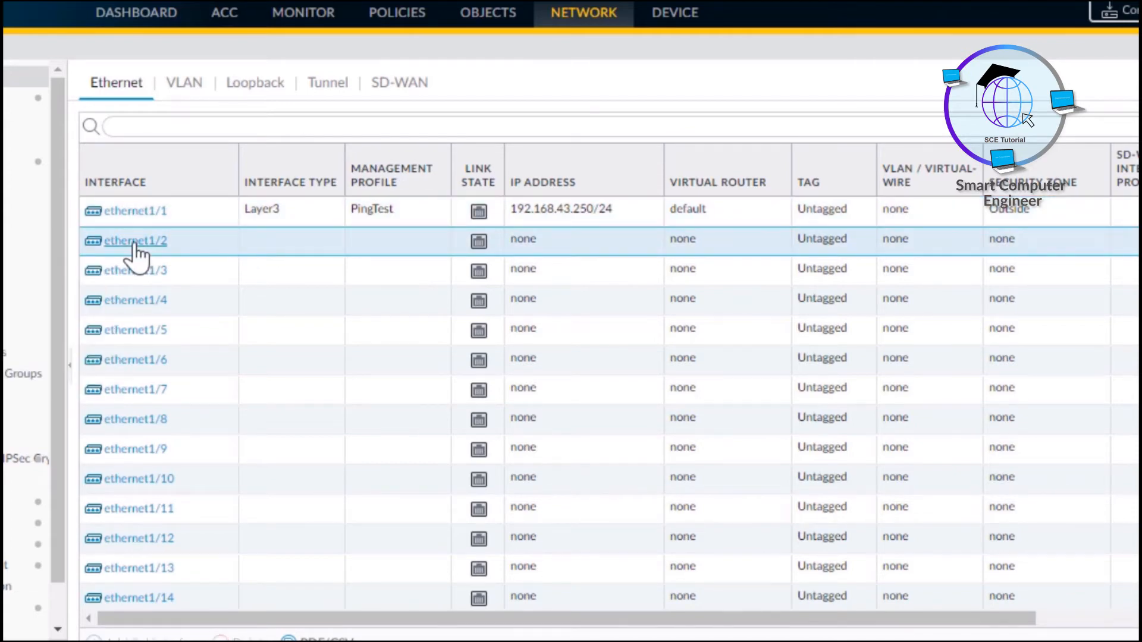
left_click(134, 244)
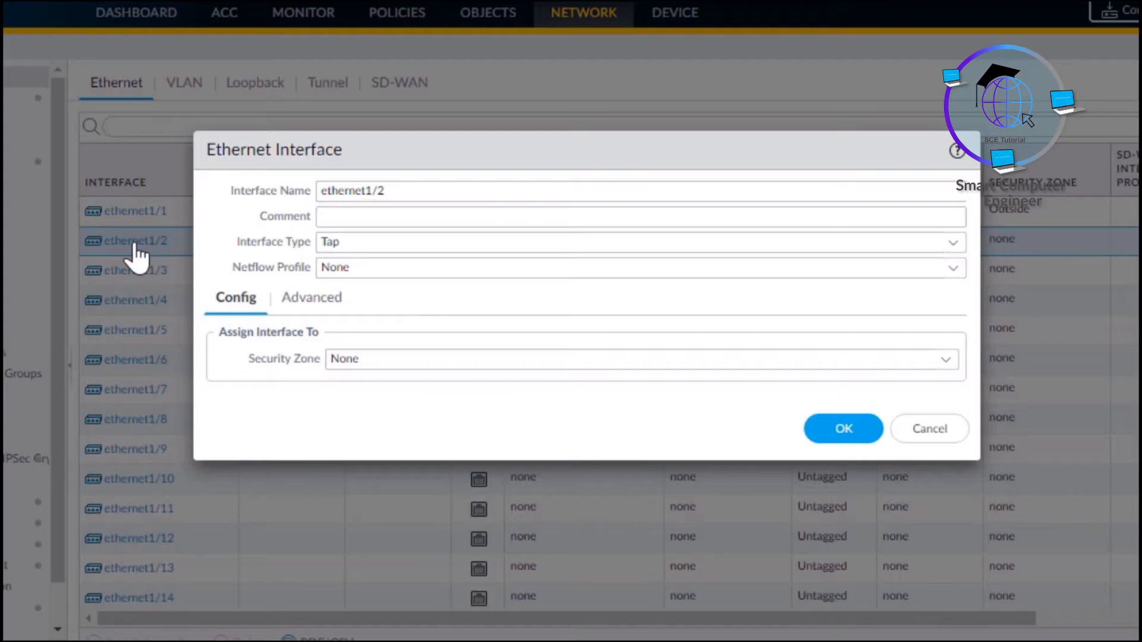
left_click(359, 217)
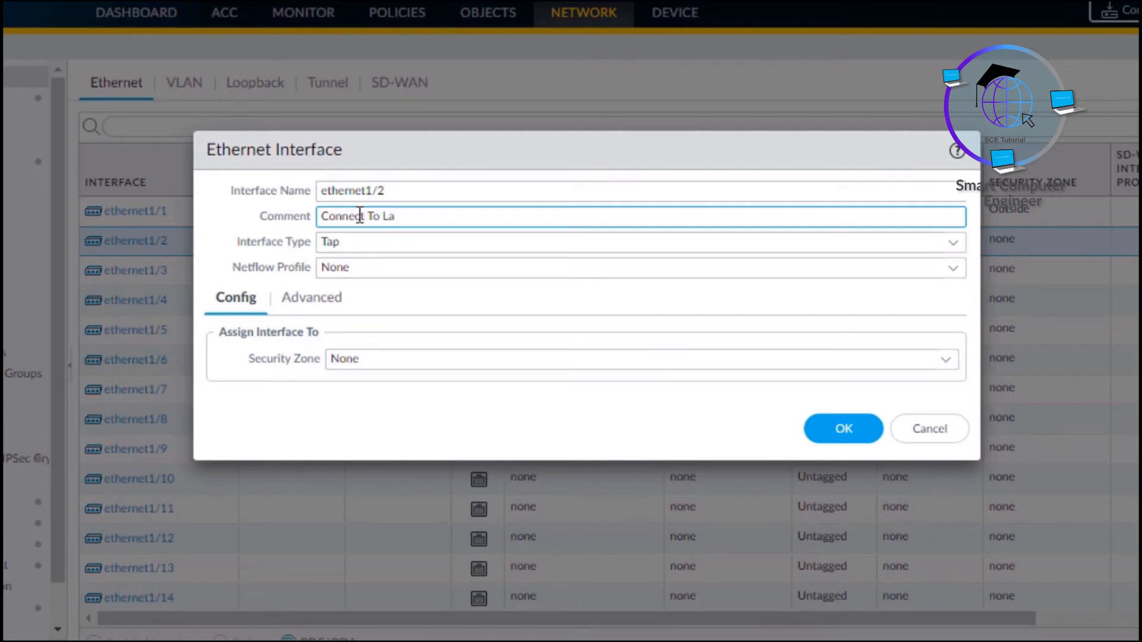
left_click(397, 245)
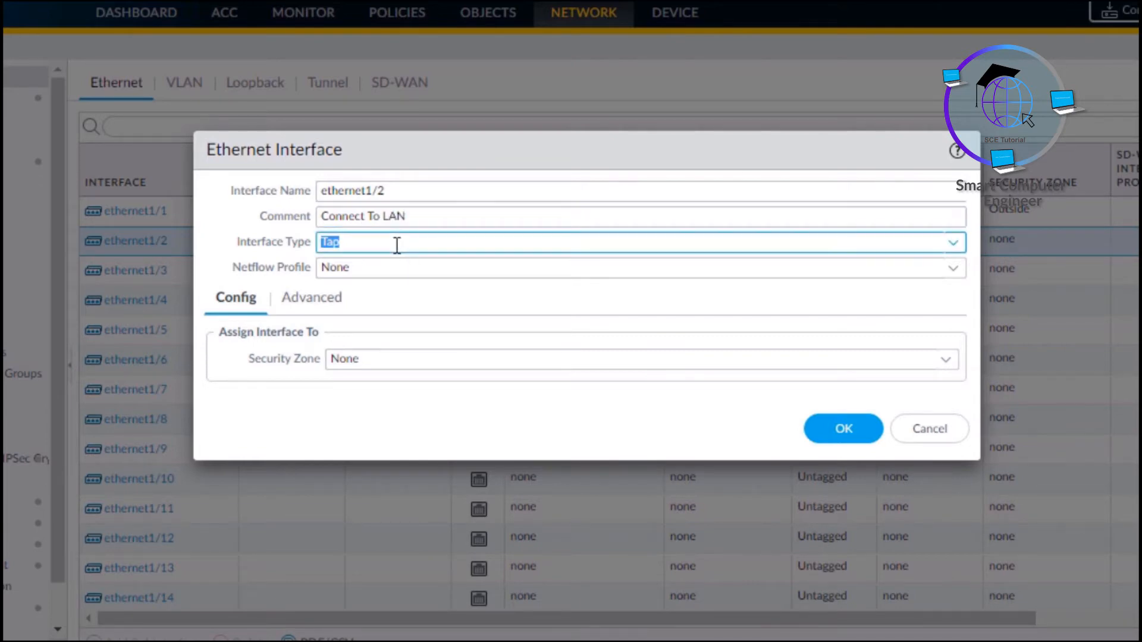
key("Down")
key("Down")
key("Down")
key("Down")
key("Down")
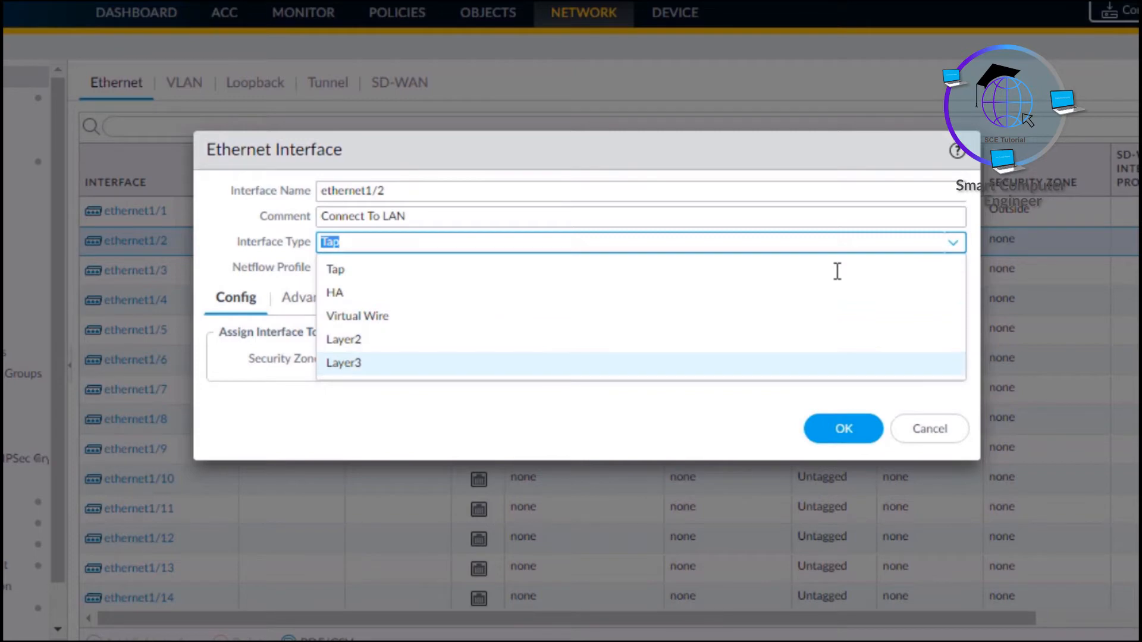
key("Return")
Assign ethernet1/2 to the default virtual router and the Inside security zone
left_click(523, 381)
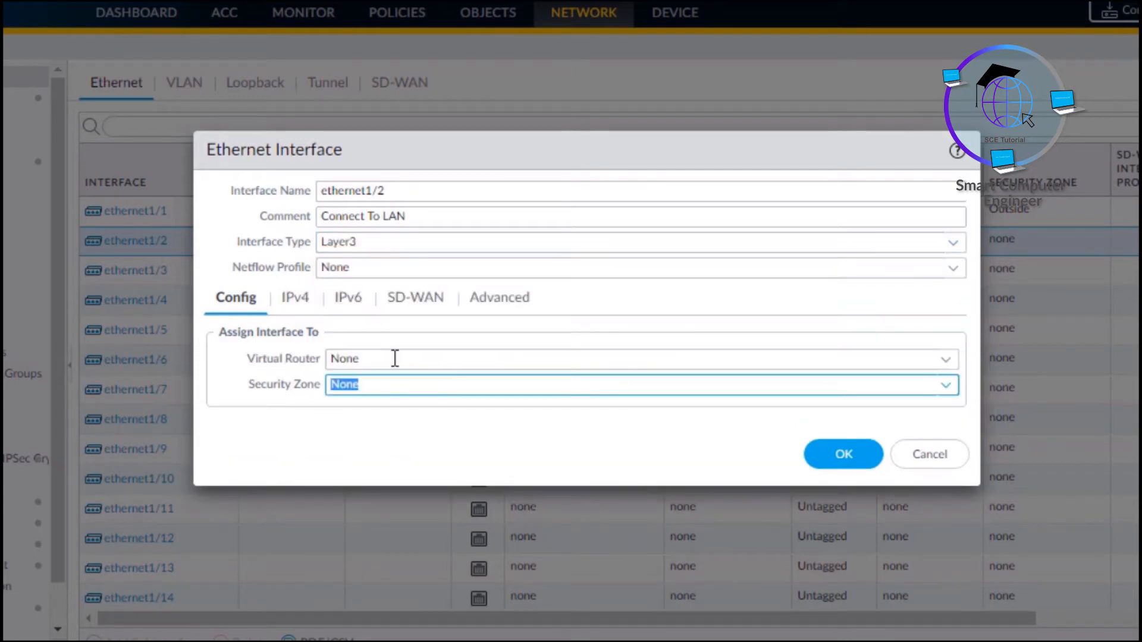
left_click(946, 361)
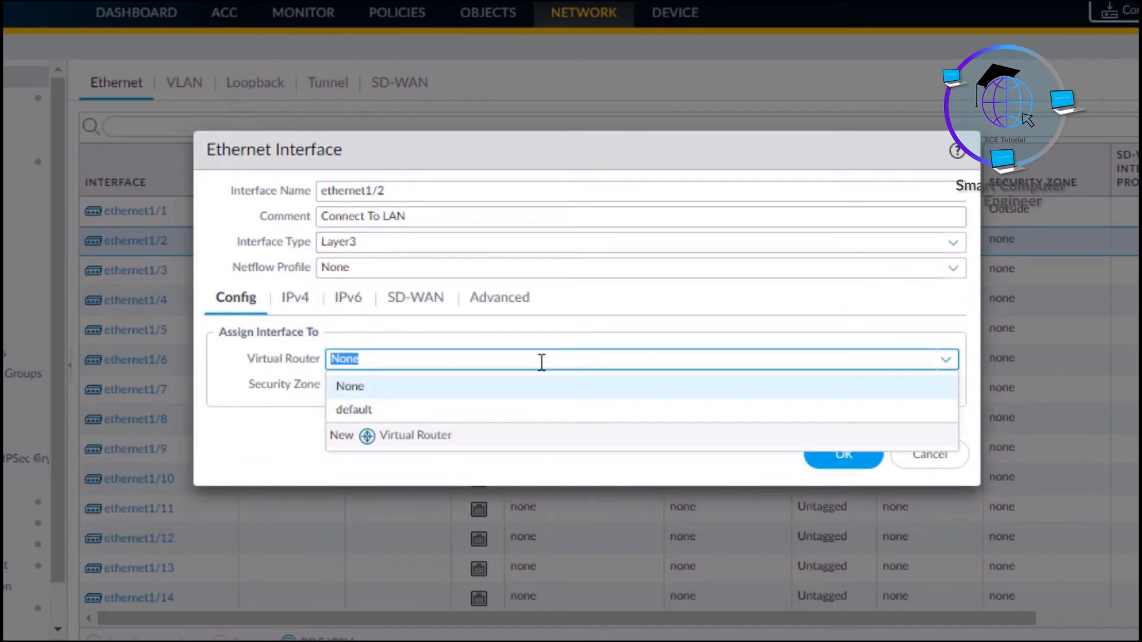
left_click(364, 412)
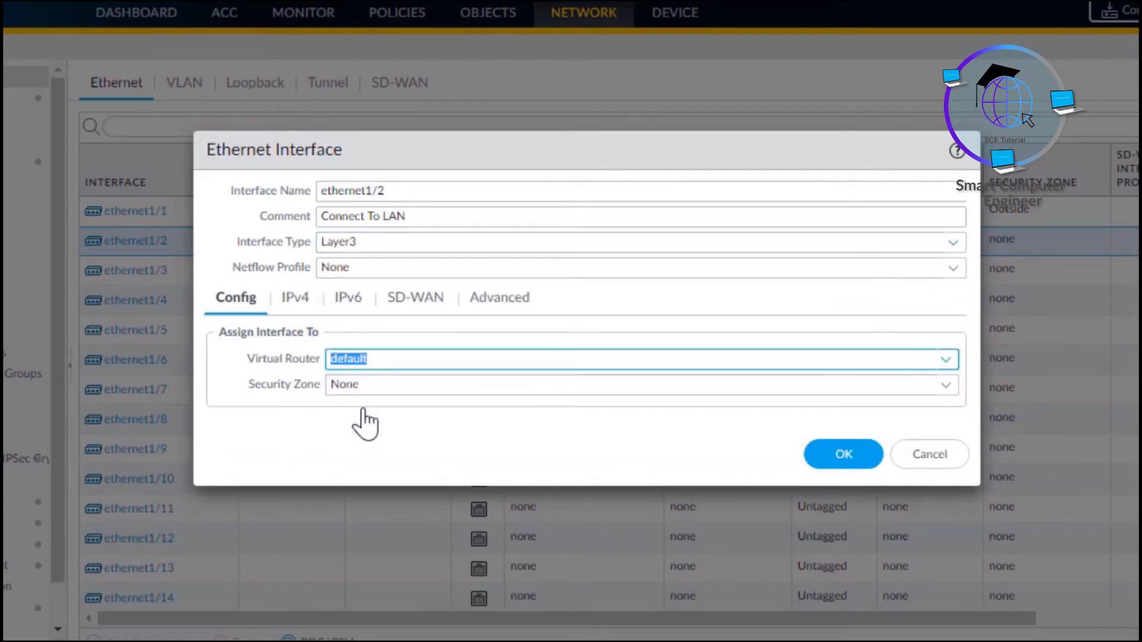
left_click(945, 391)
left_click(360, 439)
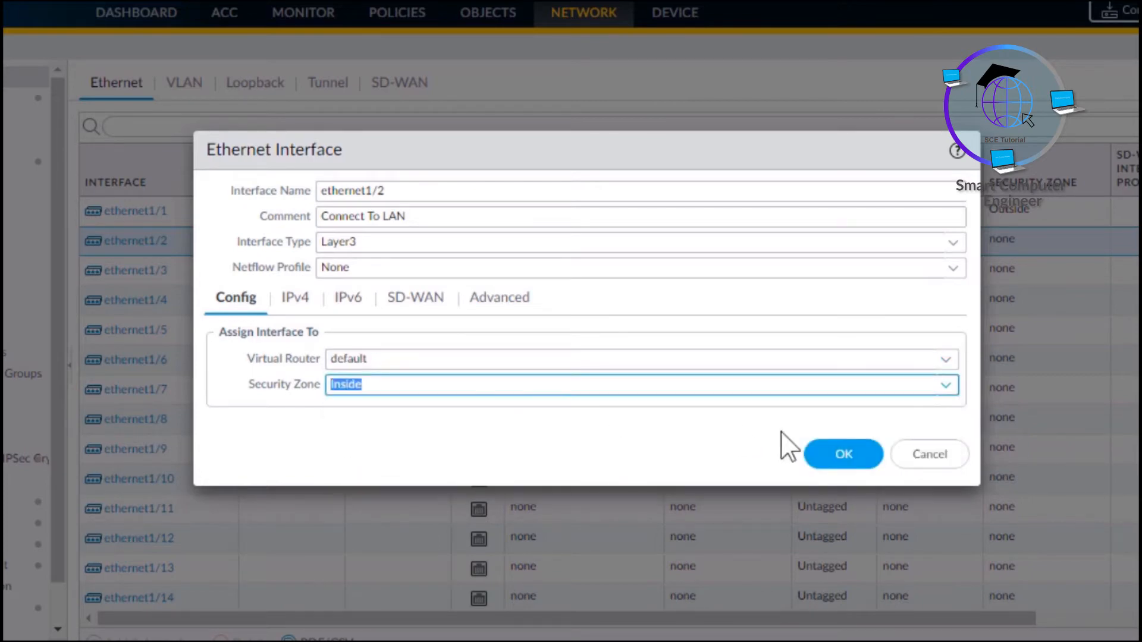
Add 192.168.1.1/24 as the static IPv4 address of ethernet1/2
left_click(295, 302)
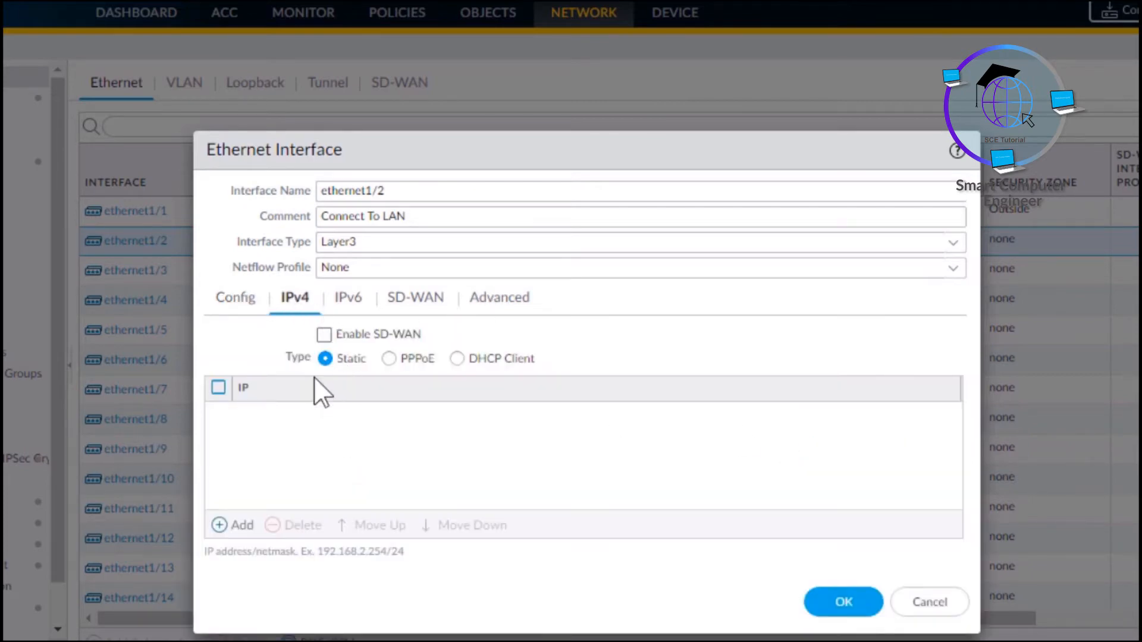
left_click(221, 526)
type("192.168.1.1/24")
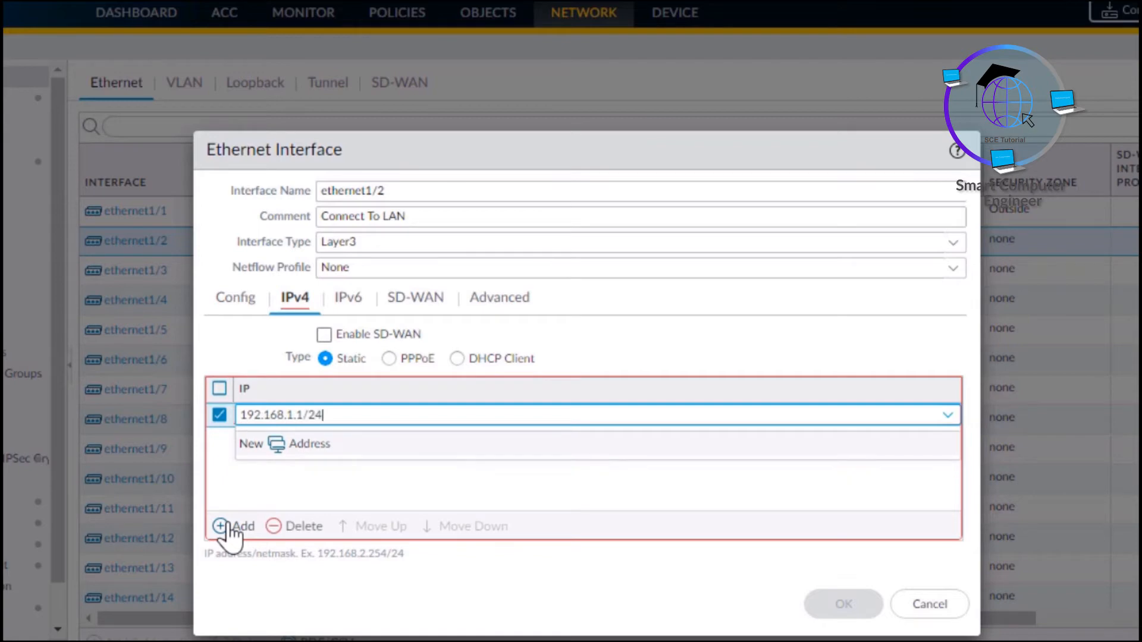
left_click(405, 481)
Apply the PingTest management profile to ethernet1/2 and save the interface
left_click(482, 301)
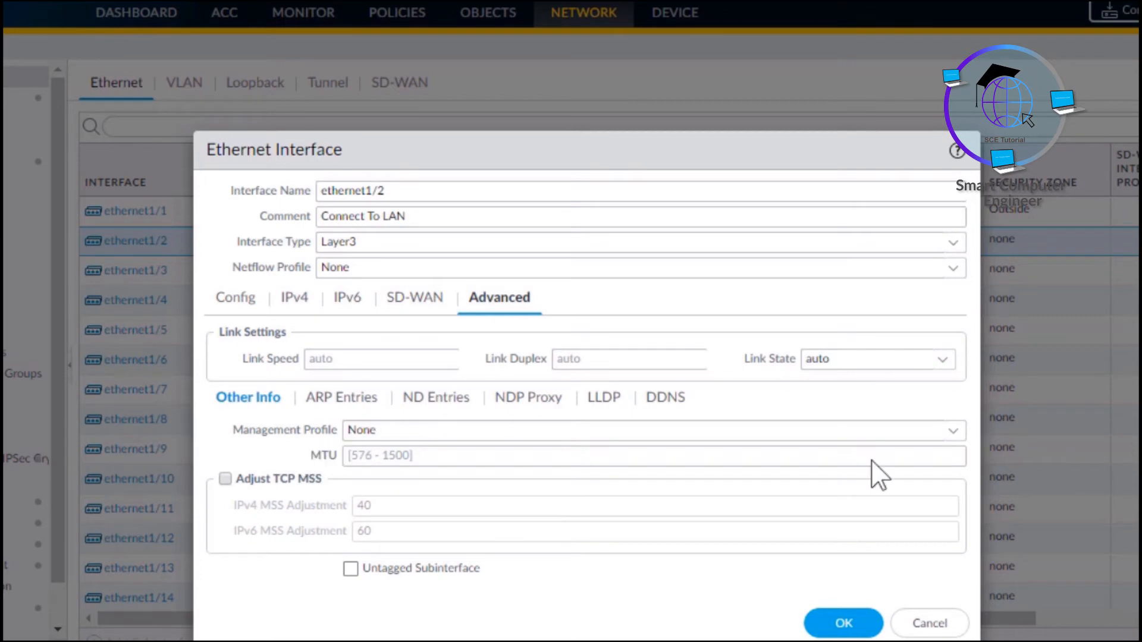
left_click(952, 440)
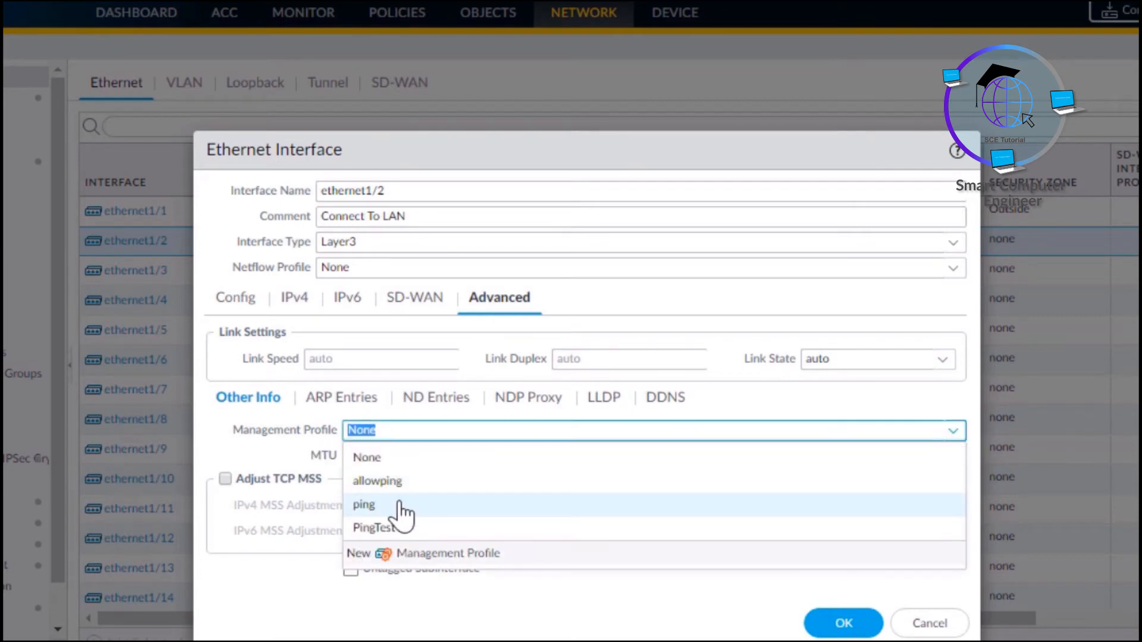
left_click(399, 528)
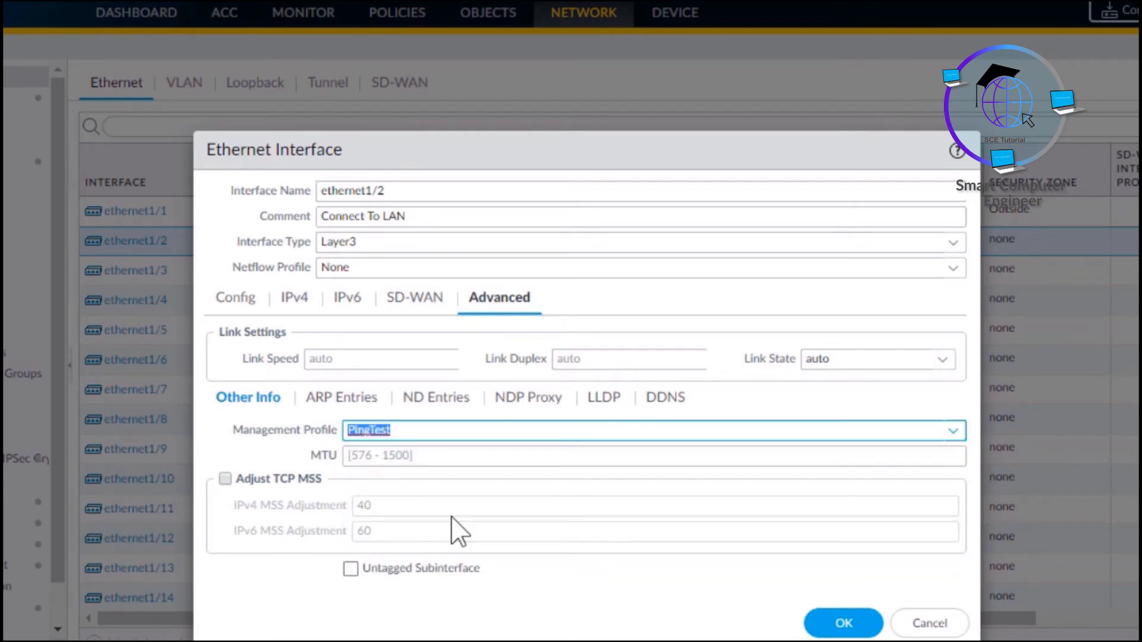
left_click(844, 624)
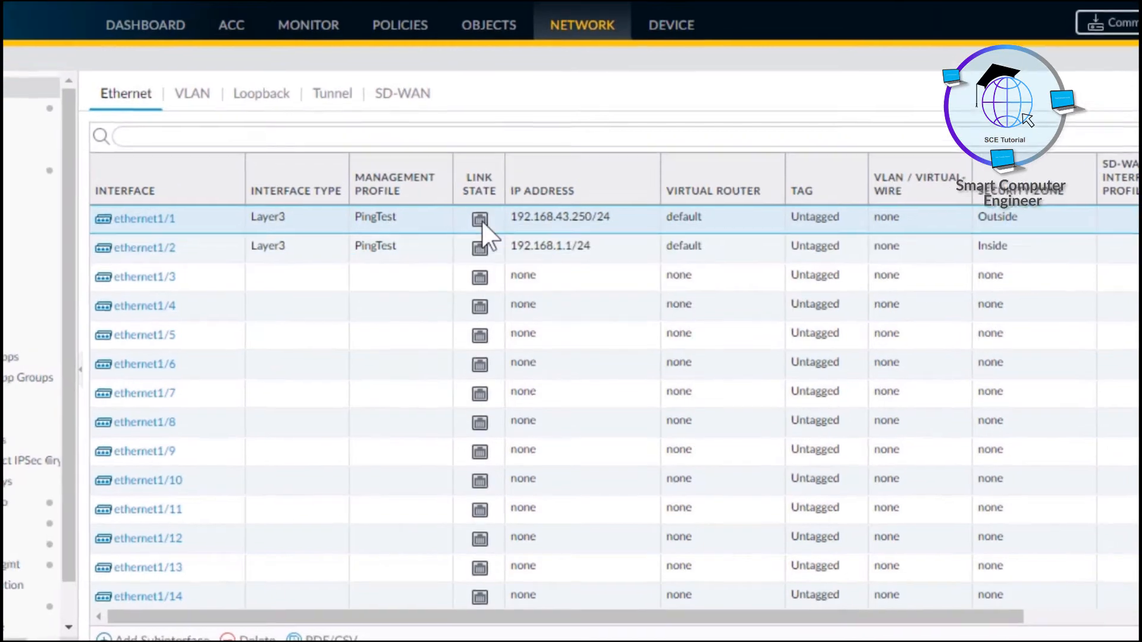
Switch to the EVE topology and review the path from Pc and Switch through PaloAlto to the Net cloud
mouse_move(481, 214)
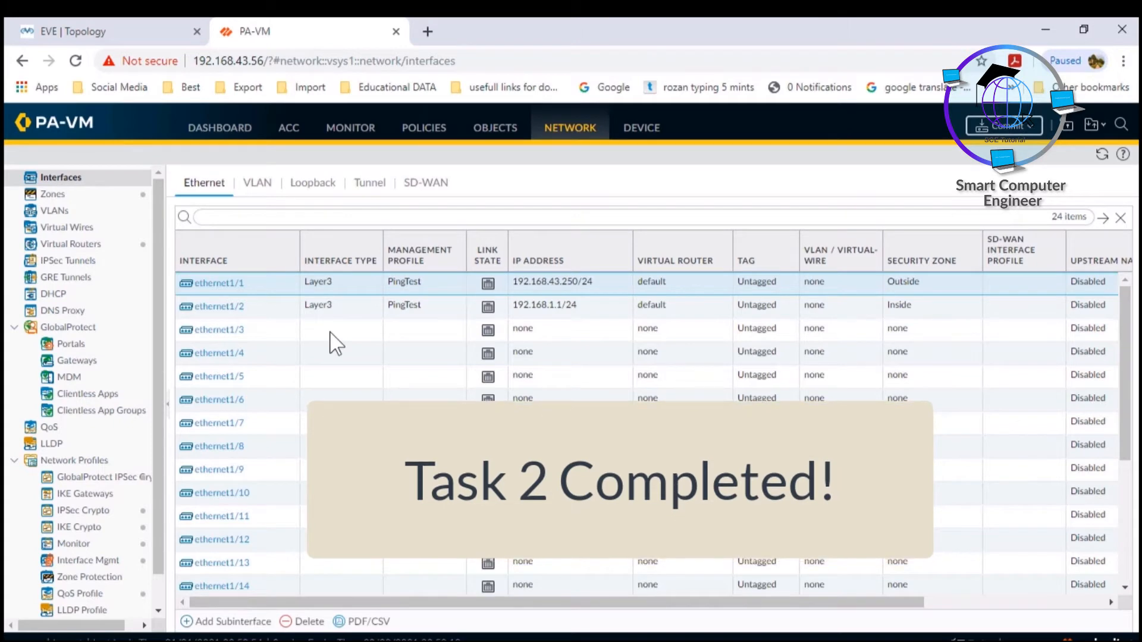
left_click(101, 31)
left_click_drag(173, 136, 564, 259)
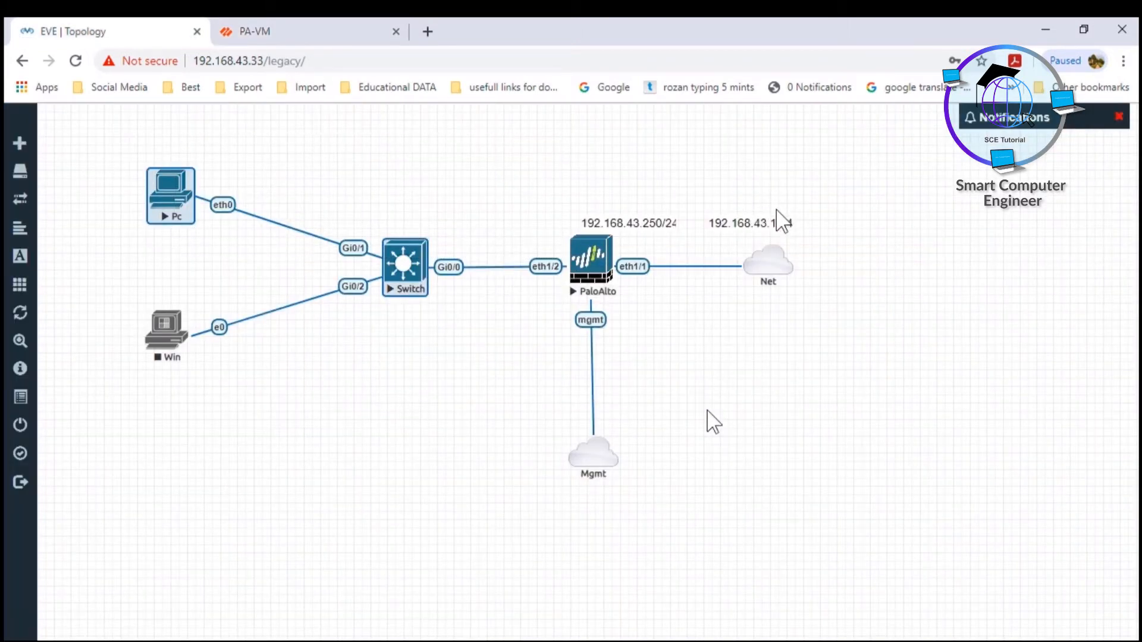
left_click_drag(580, 168, 598, 243)
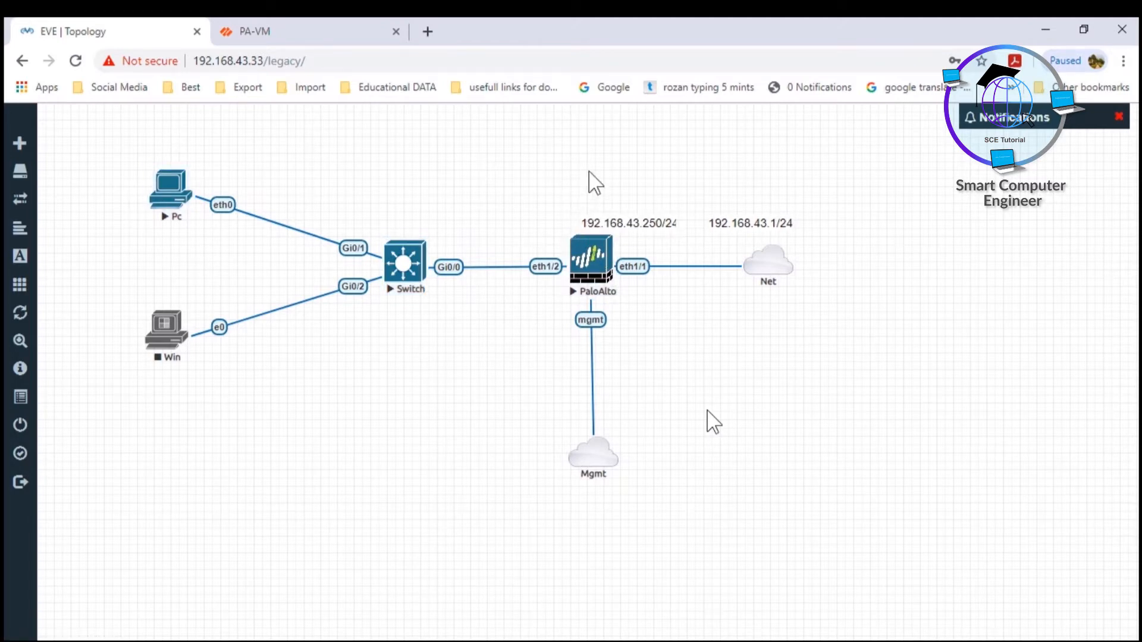
left_click_drag(583, 158, 599, 253)
Switch to PA-VM and add an IPv4 static route named DefaultRoute with destination 0.0.0.0/0 to the default virtual router
left_click(300, 36)
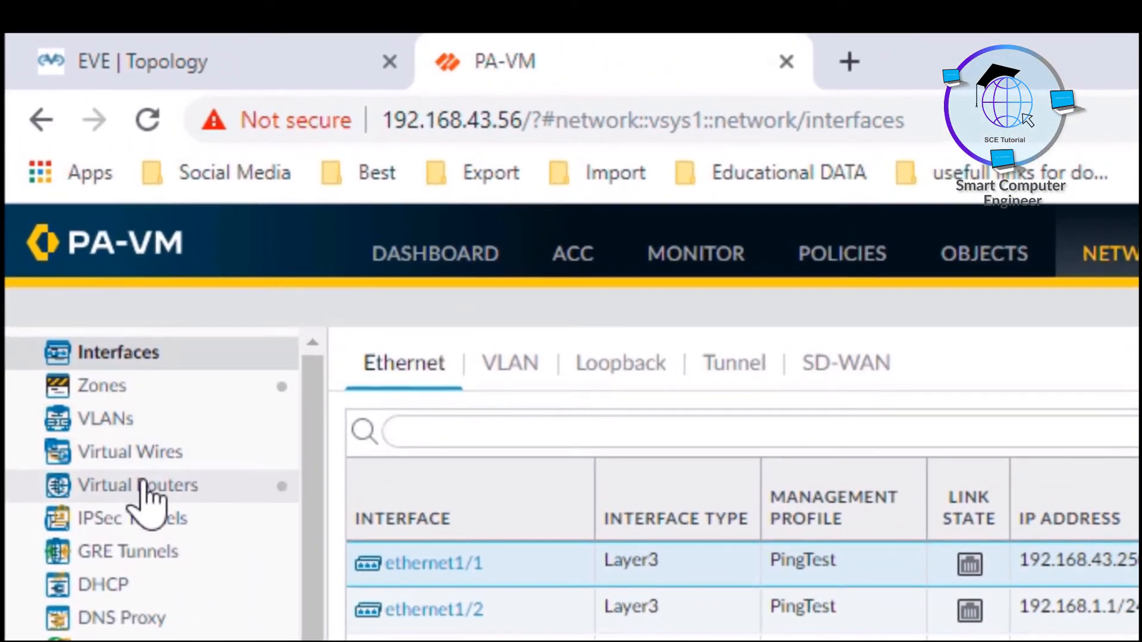
left_click(145, 487)
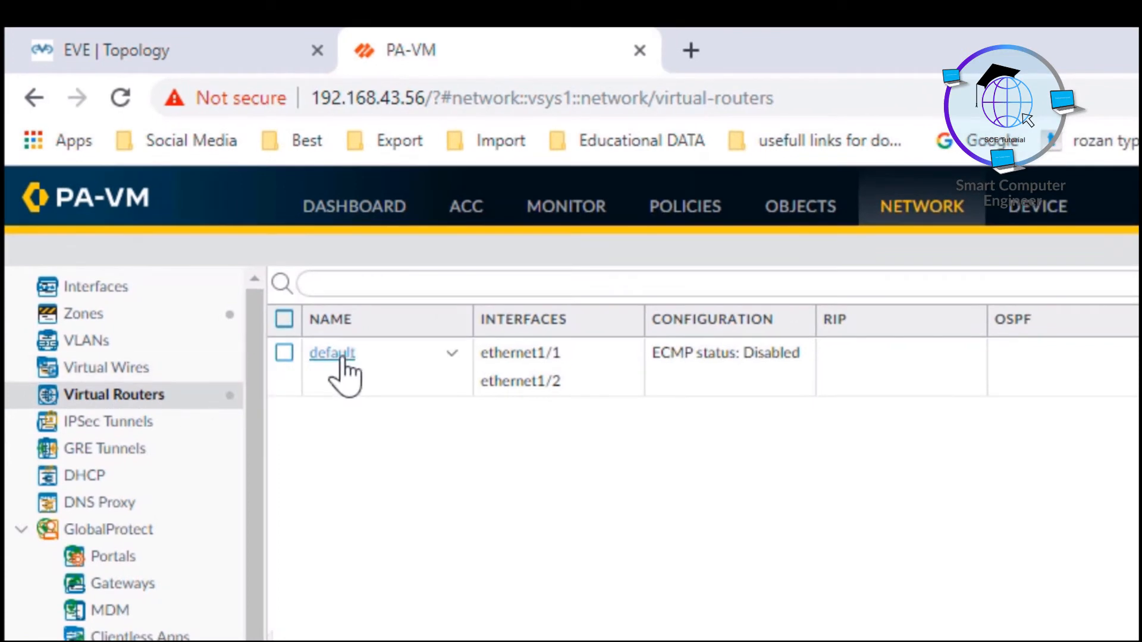
left_click(344, 356)
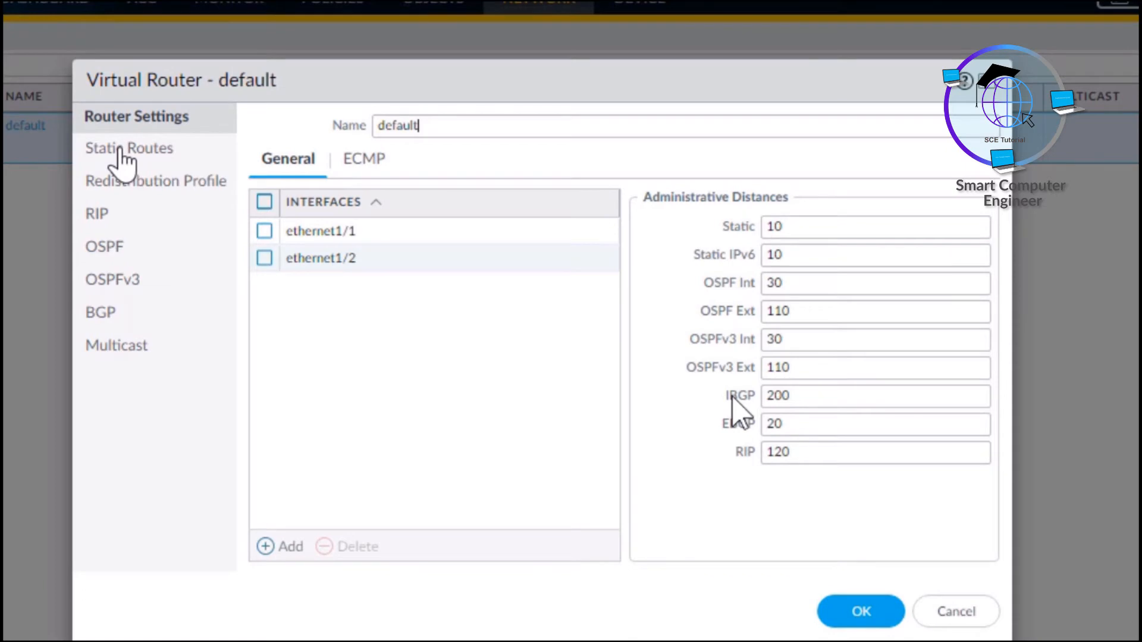
left_click(122, 156)
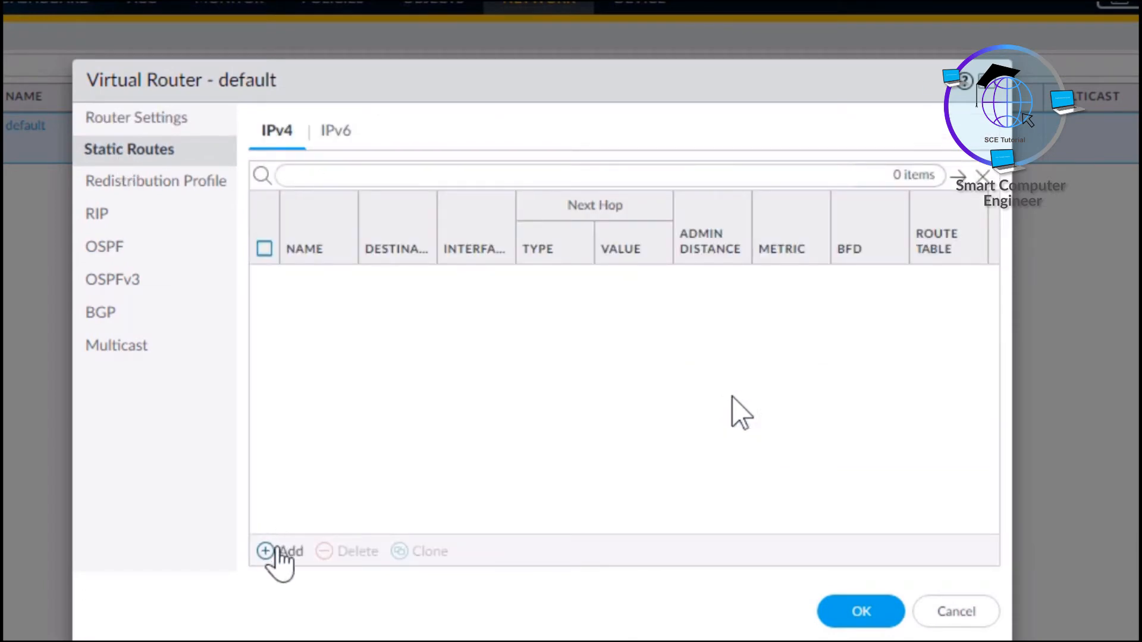
left_click(275, 552)
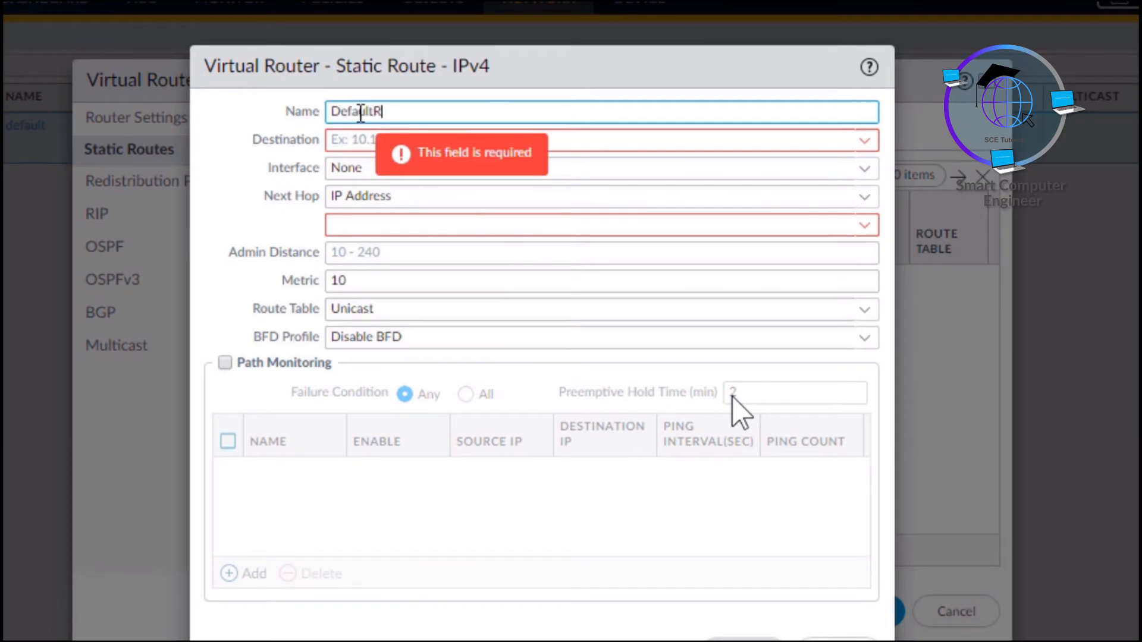
key("Tab")
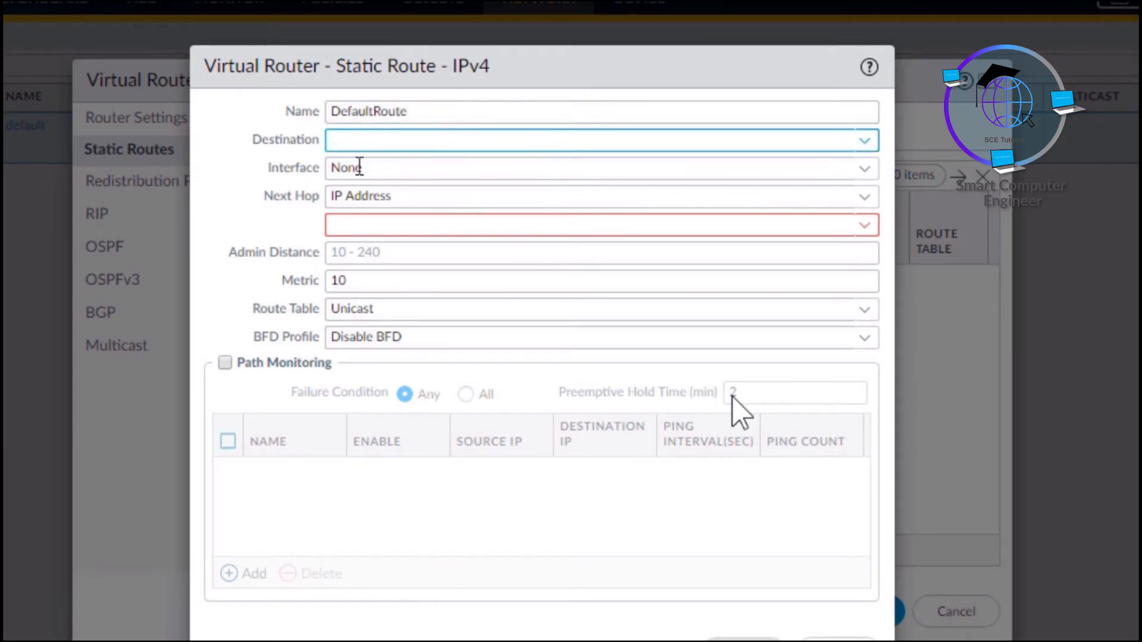
type("0.0.0.0/0")
key("Tab")
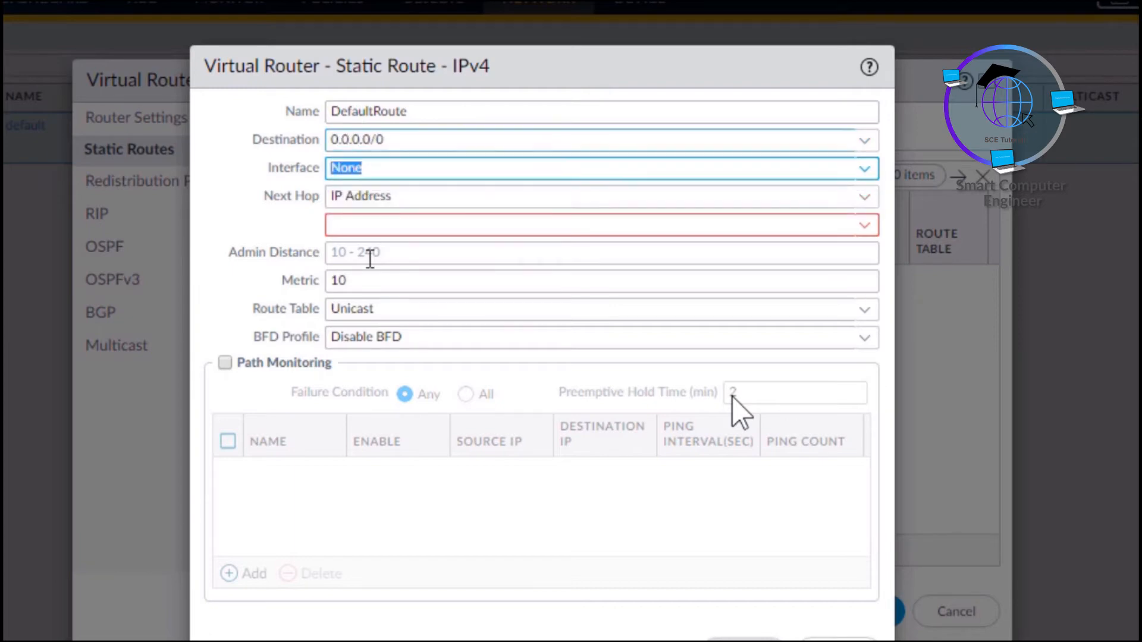
Set the static route's interface to ethernet1/1 and its next hop IP address to 192.168.43.1
left_click(866, 170)
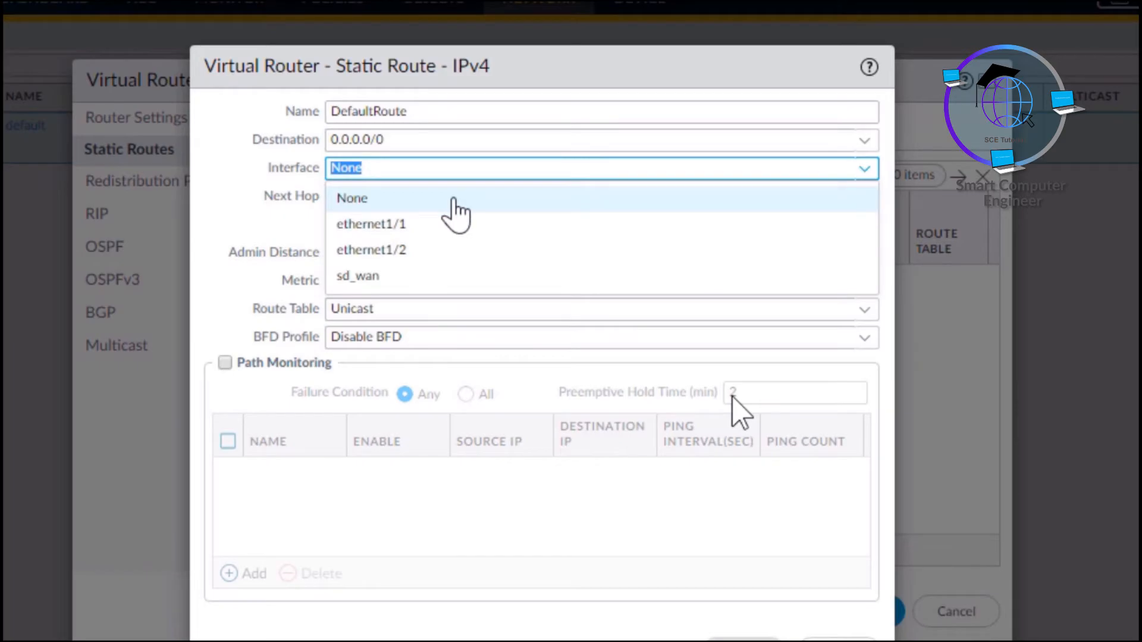
left_click(458, 224)
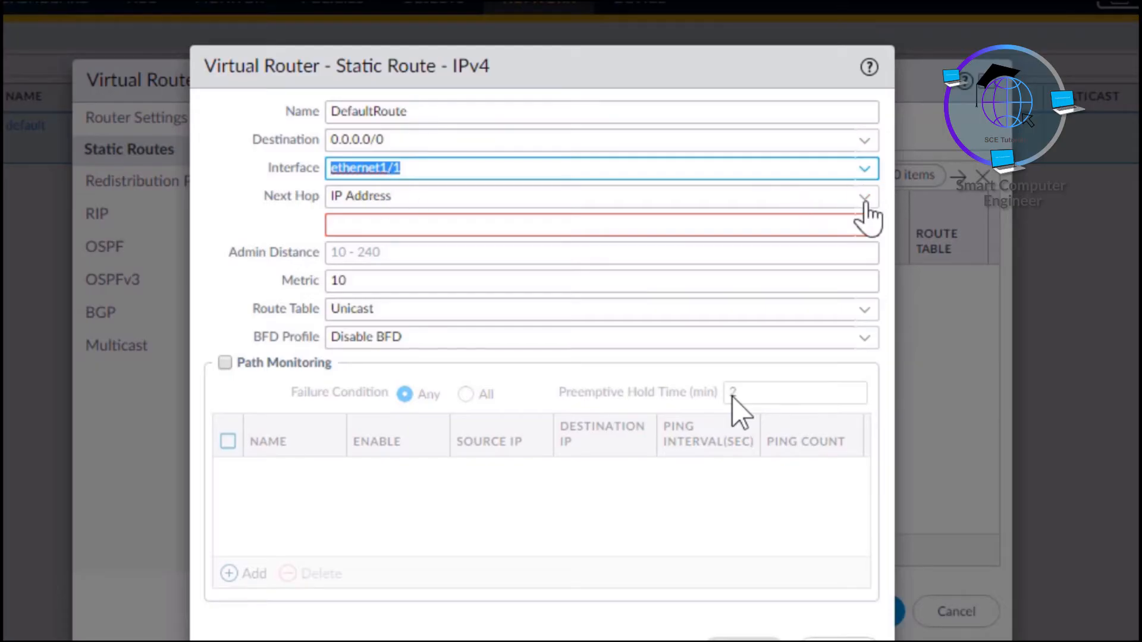
left_click(349, 227)
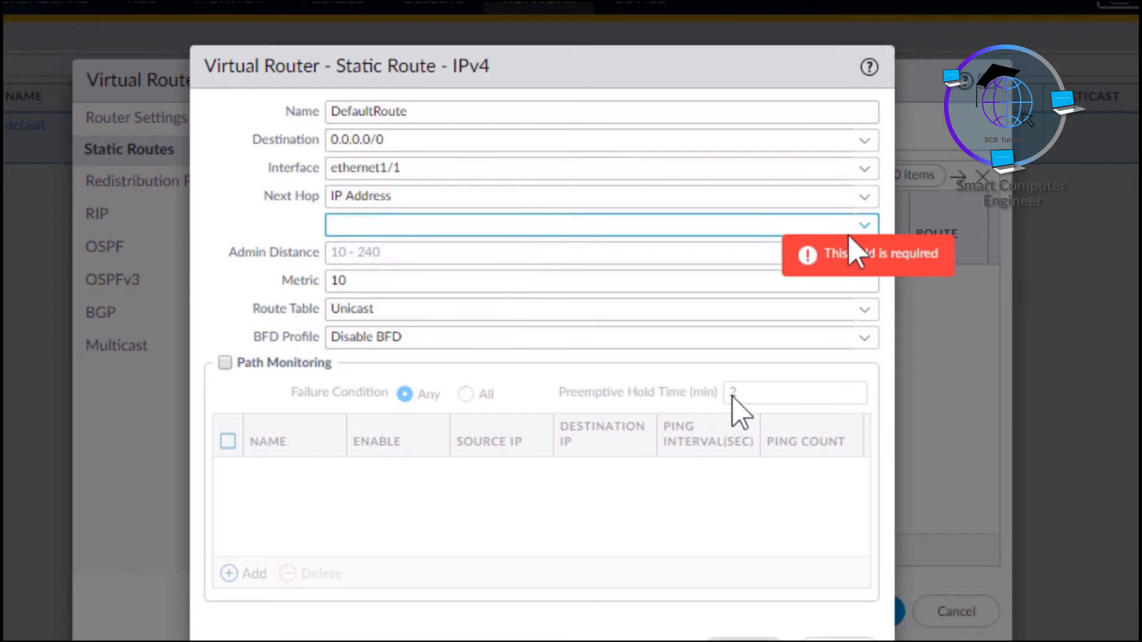
left_click(864, 225)
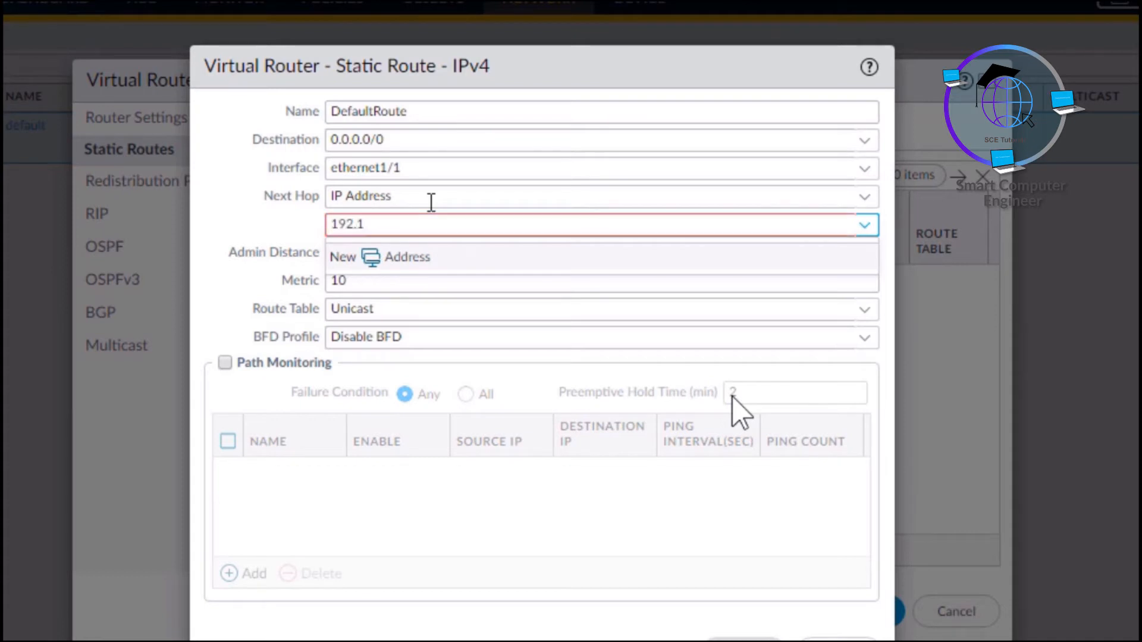
type("192.168.43.1")
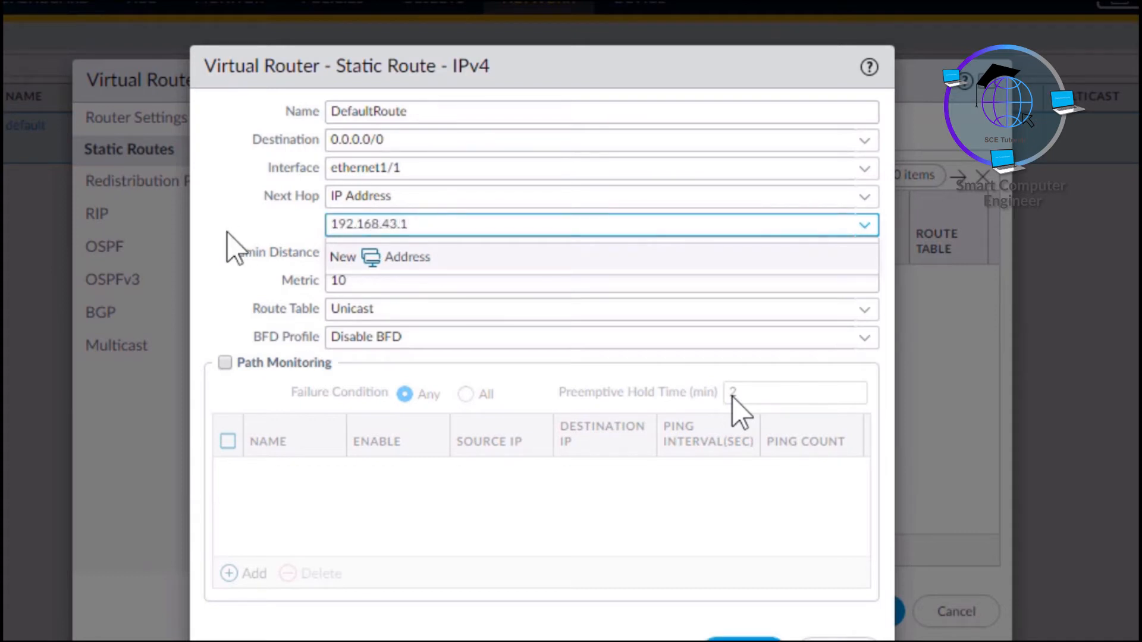
left_click(254, 226)
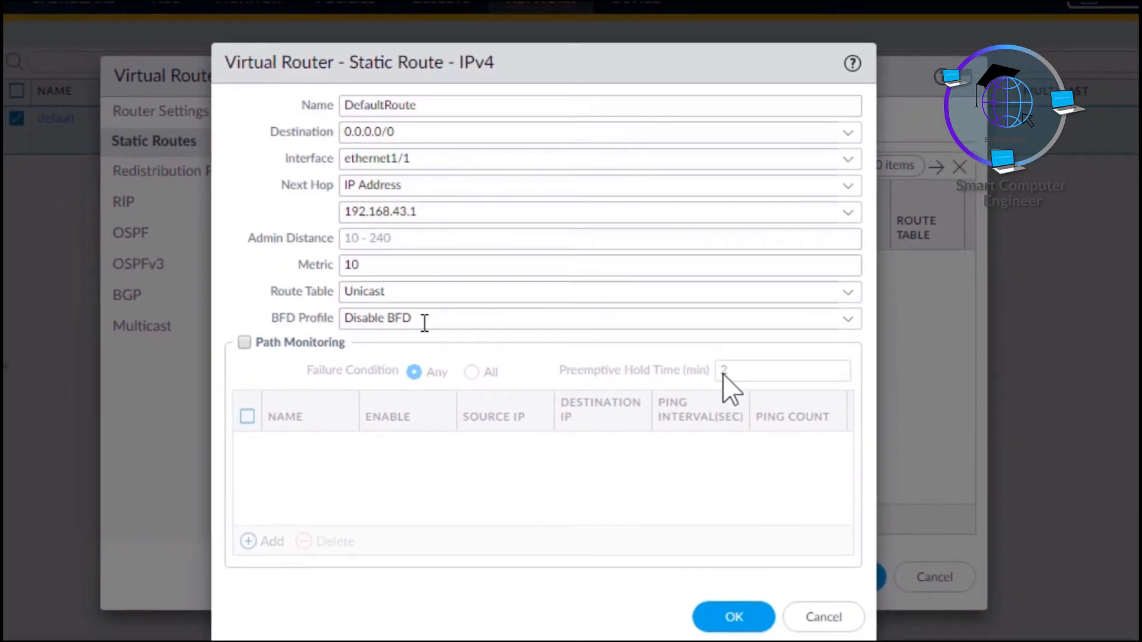
Check the DefaultRoute entries, and save the static route and the default virtual router
double_click(408, 110)
double_click(405, 133)
left_click_drag(402, 132, 425, 159)
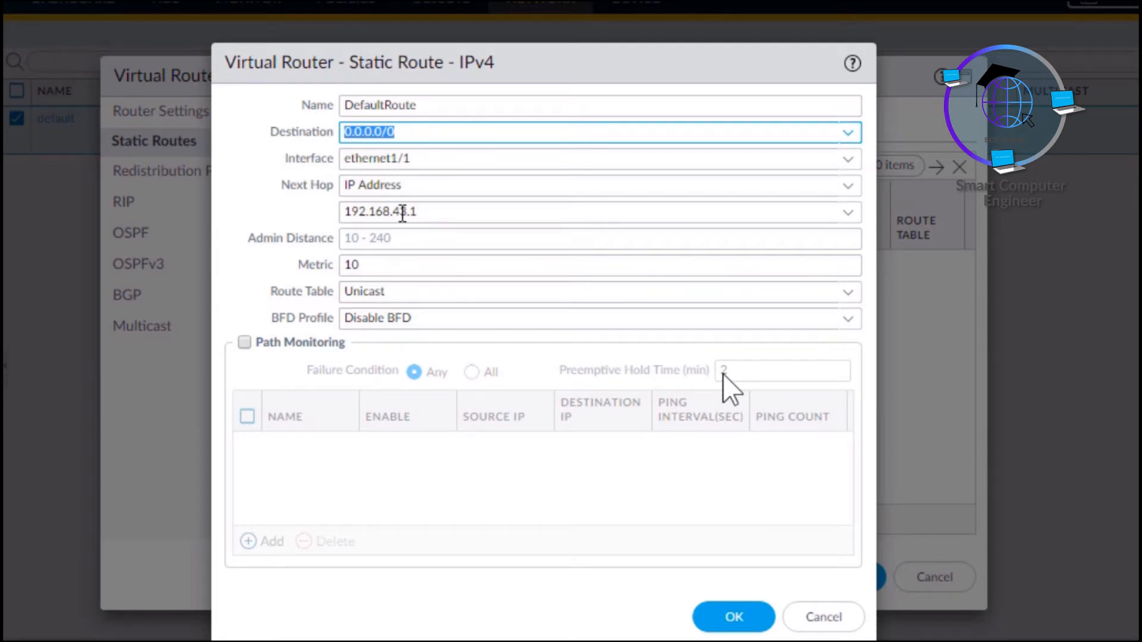
left_click(733, 617)
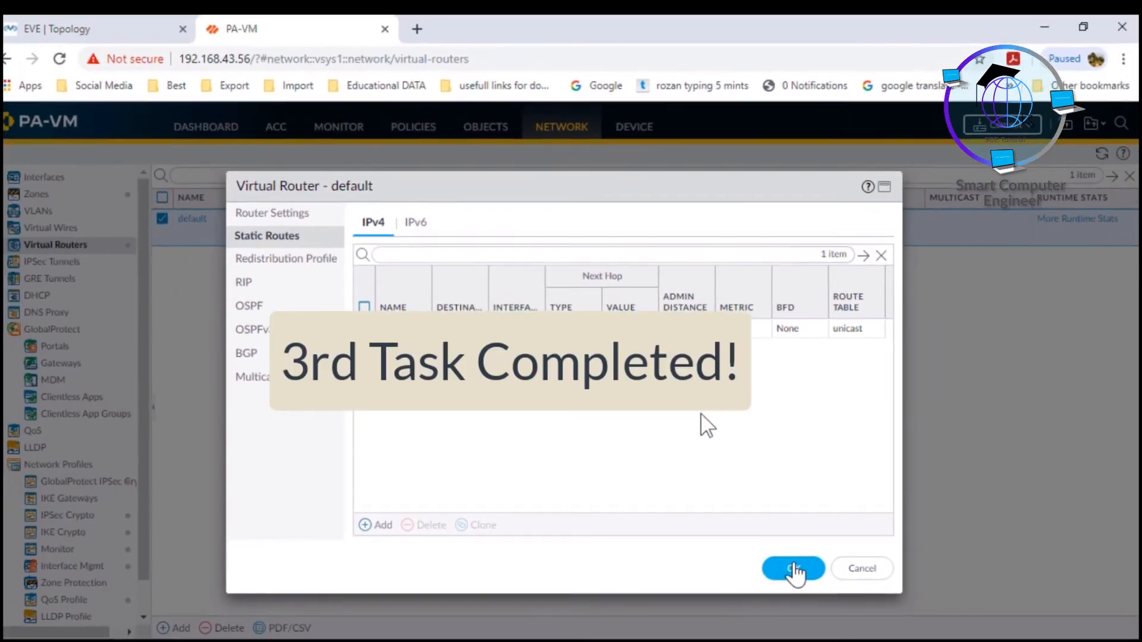
left_click(839, 577)
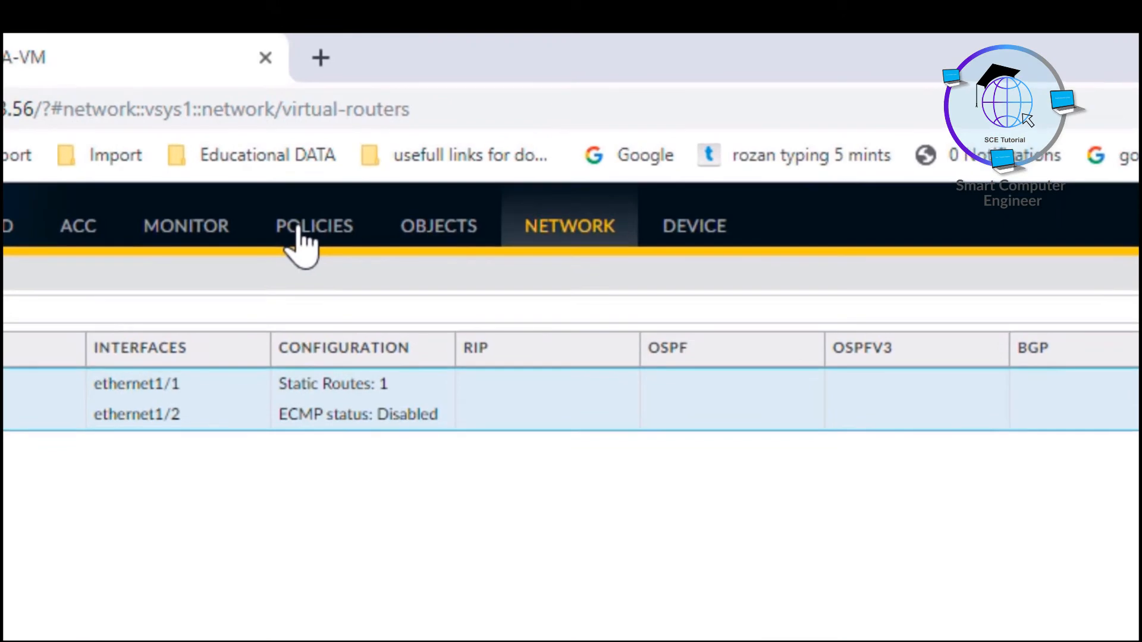
Add a security policy rule named AllowAllDevices
left_click(299, 231)
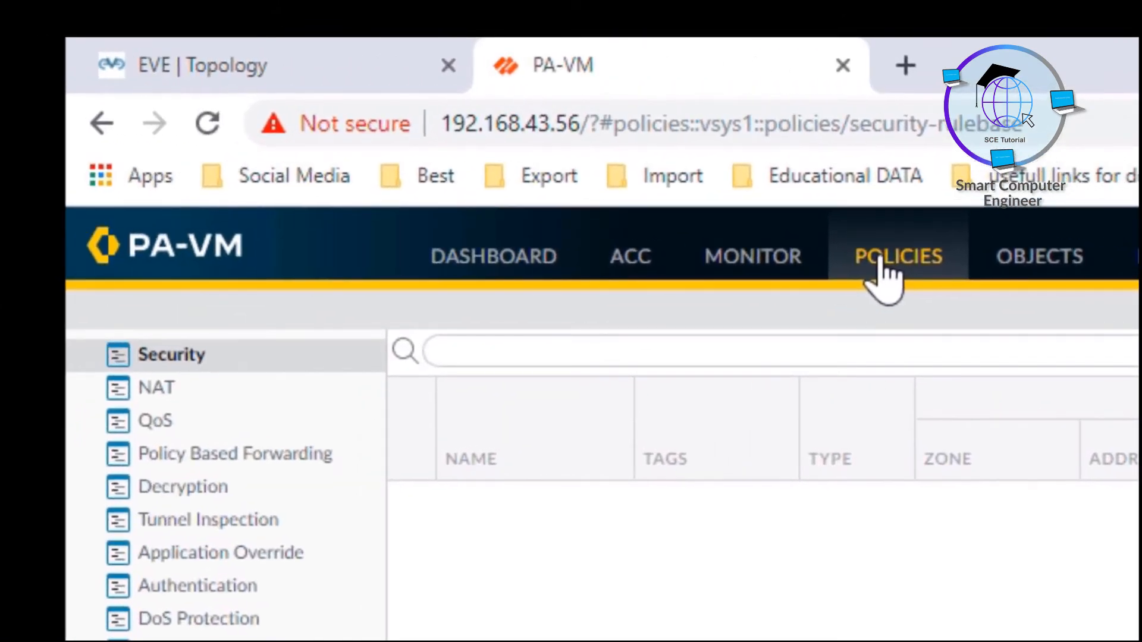
left_click(161, 393)
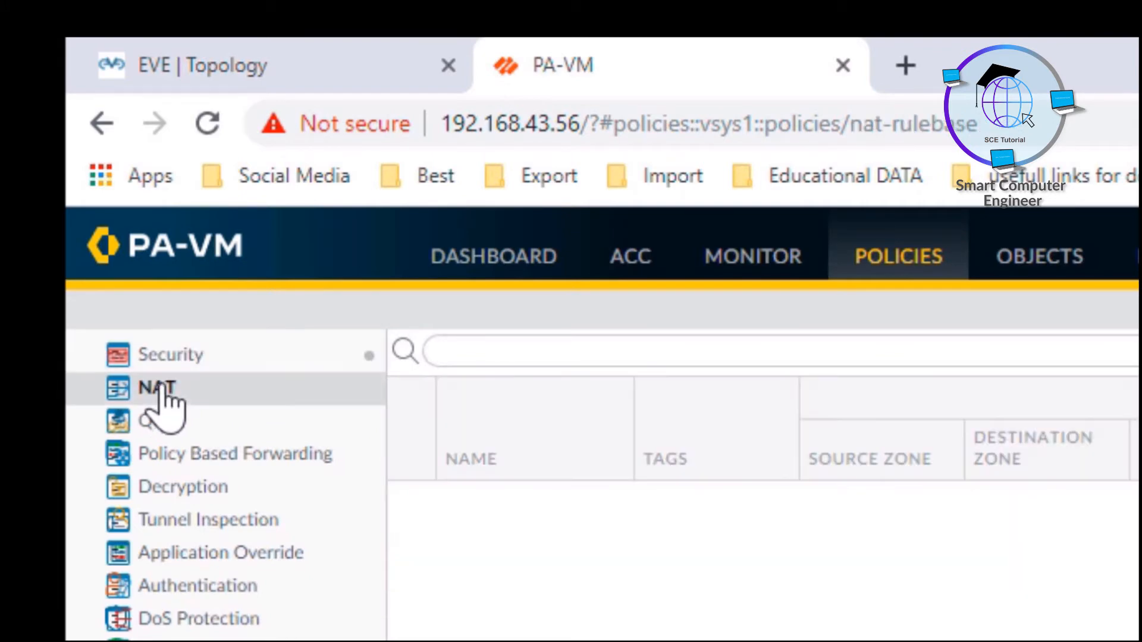
left_click(166, 357)
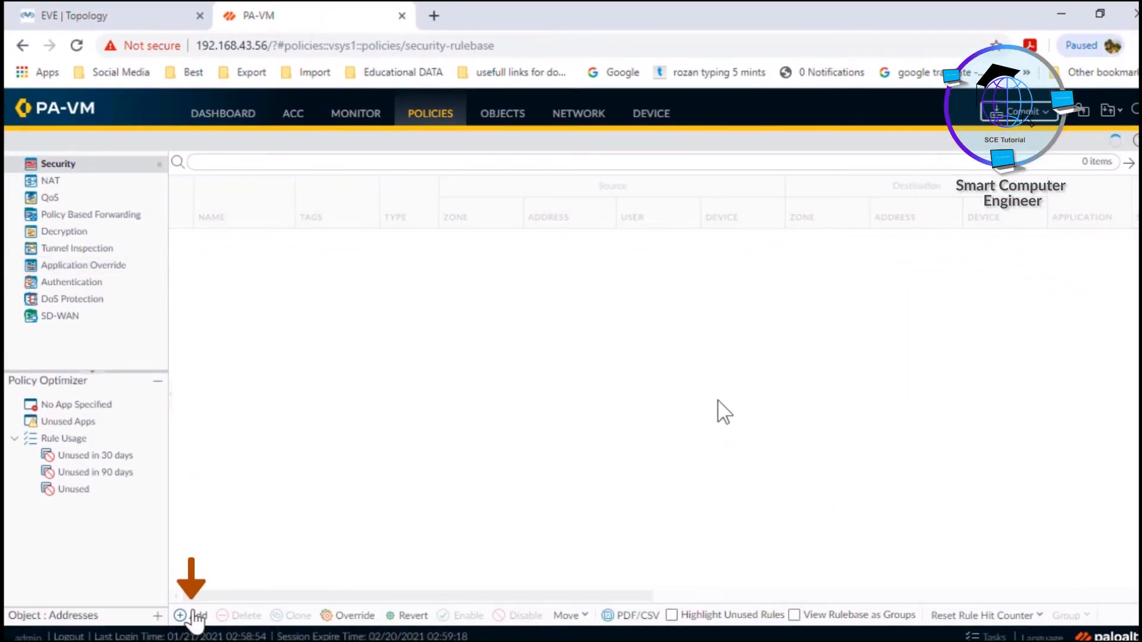
left_click(194, 616)
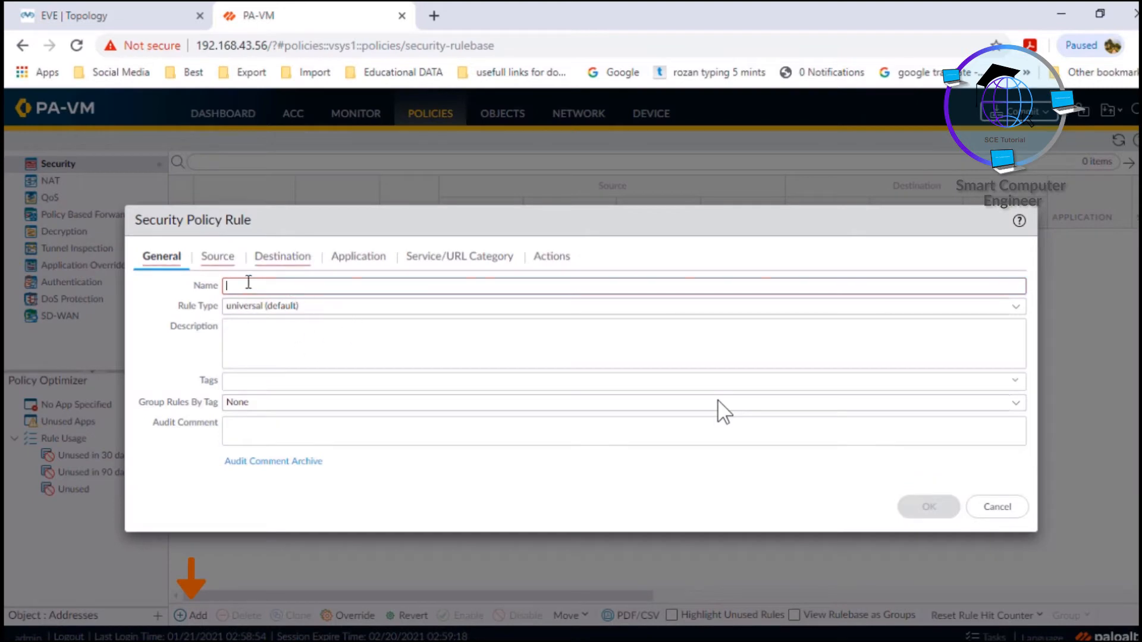
type("Al")
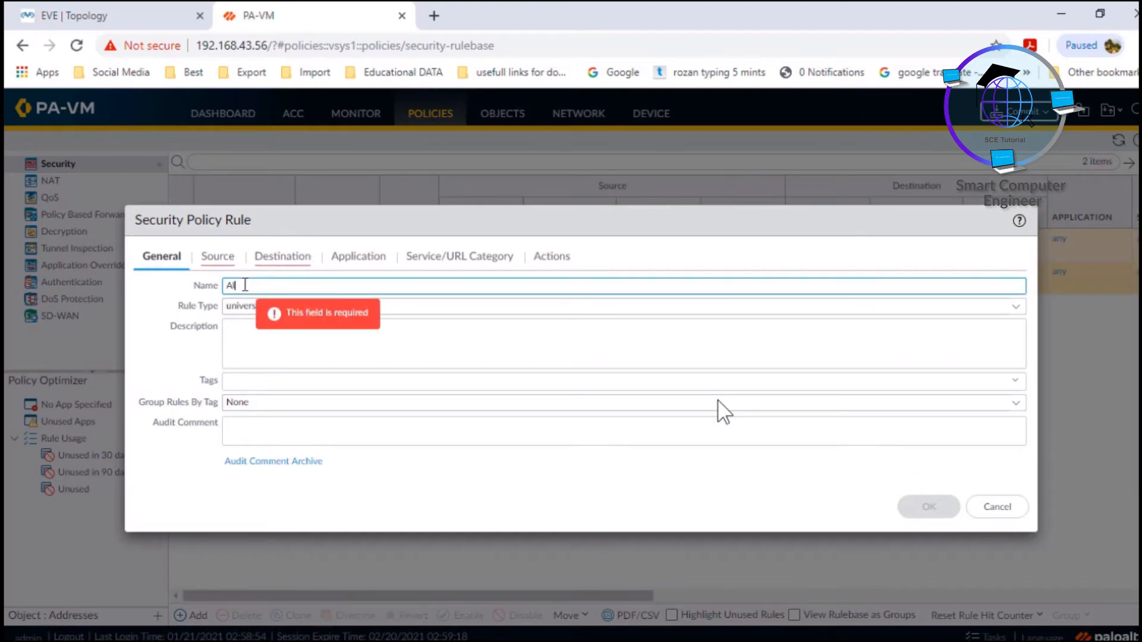
type("lowA")
left_click(292, 285)
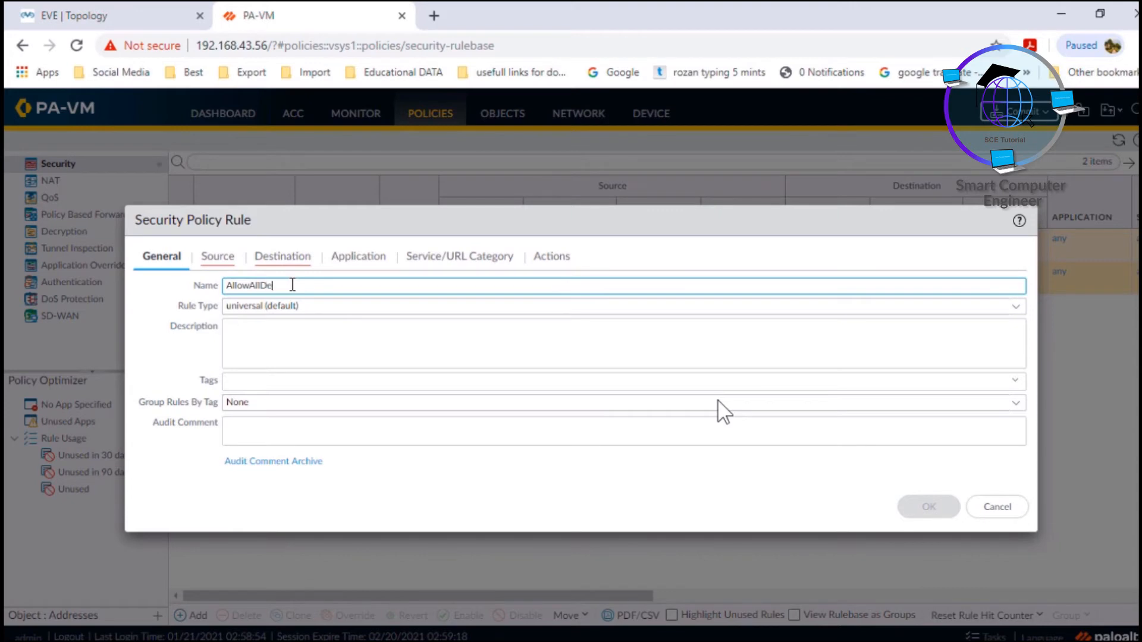
Add Inside as the source zone and Outside as the destination zone of the security policy rule
left_click(216, 257)
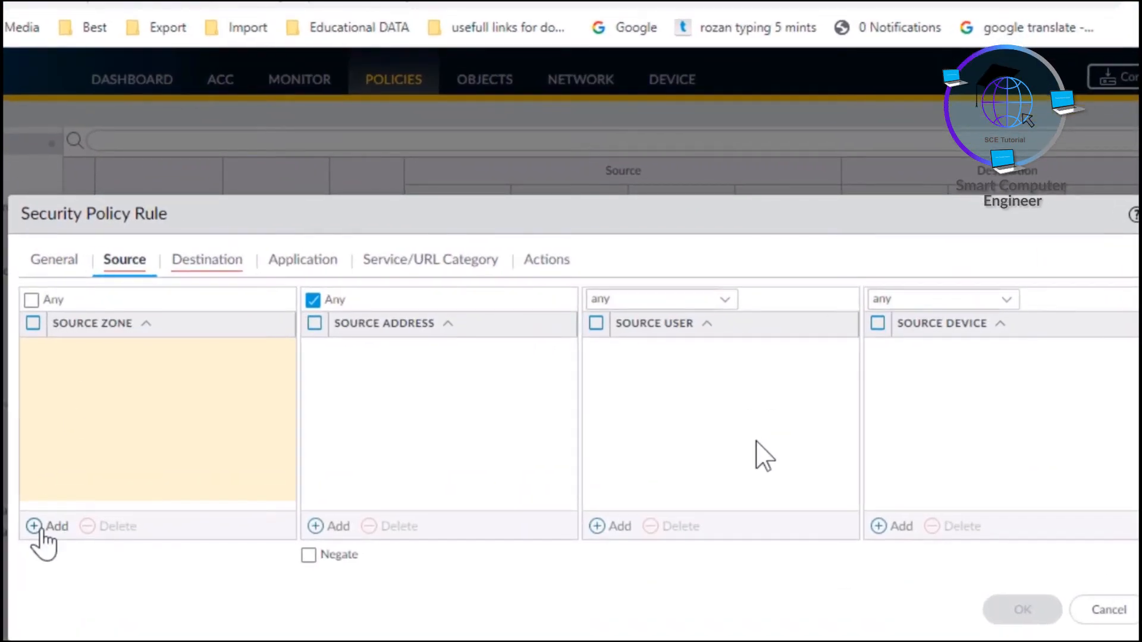
left_click(35, 527)
left_click(89, 388)
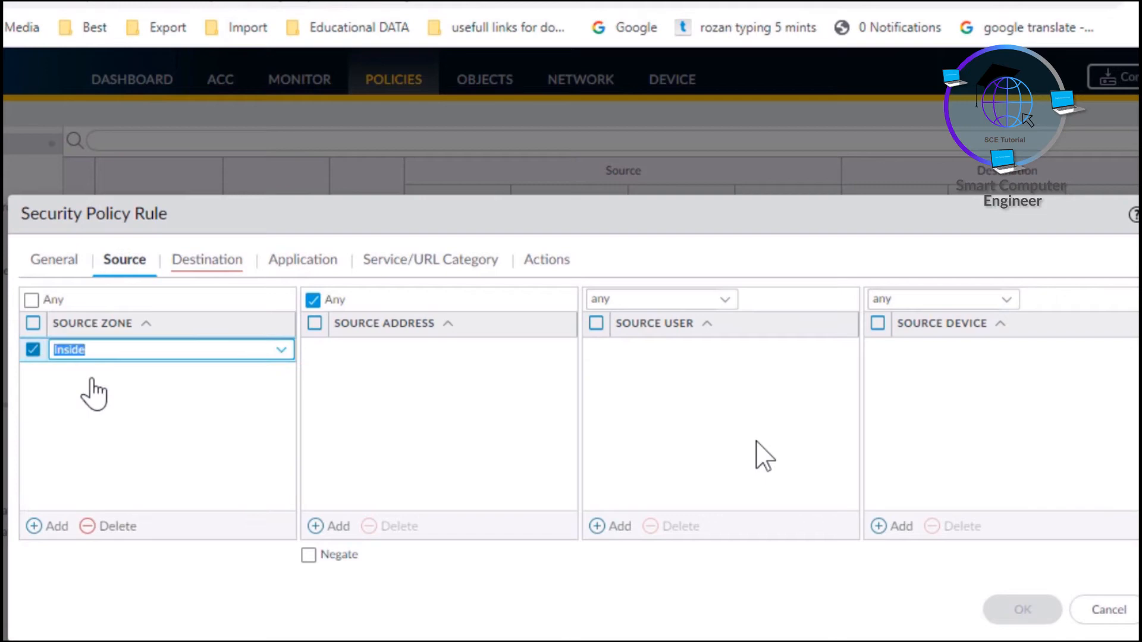
left_click(196, 269)
left_click(44, 527)
left_click(94, 402)
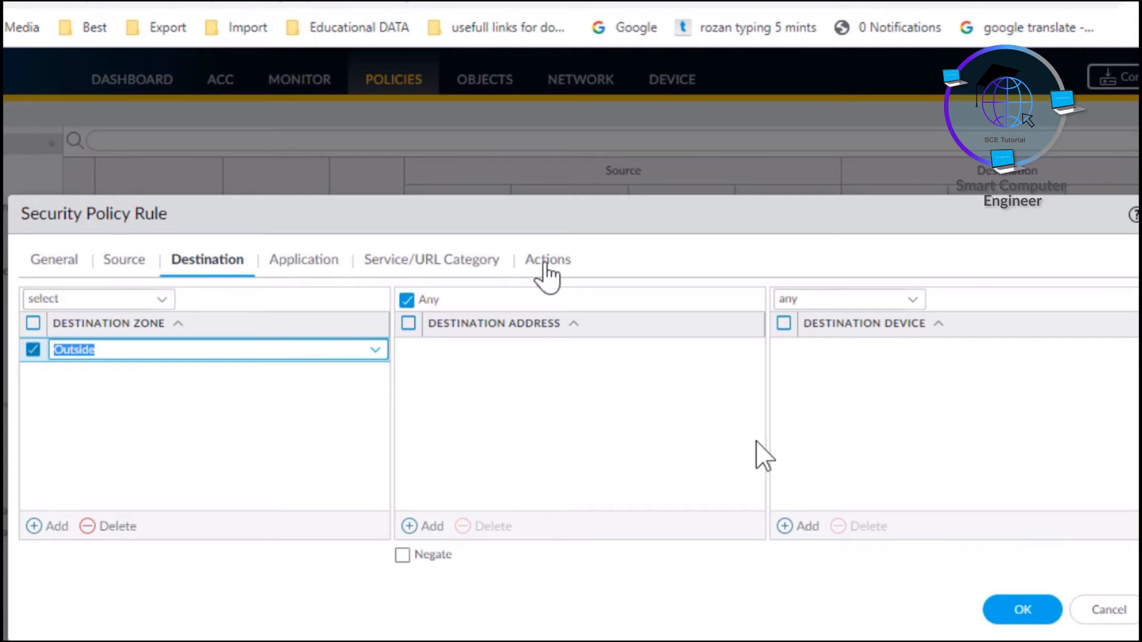
Use Allow as the security rule's action and save the rule
left_click(546, 261)
left_click(208, 320)
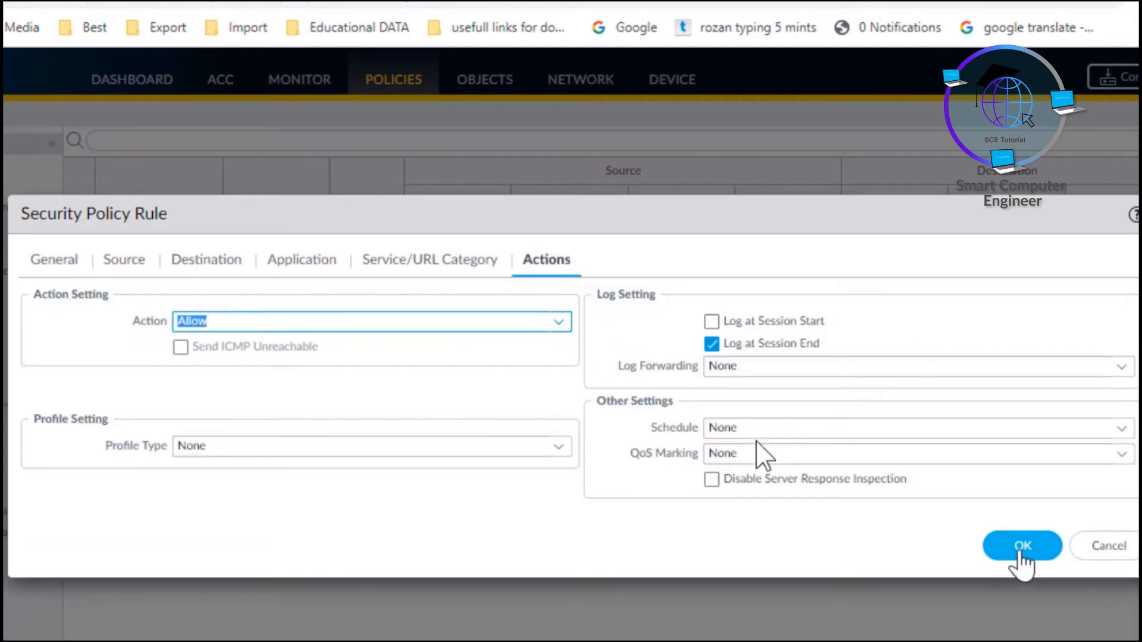
left_click(1022, 546)
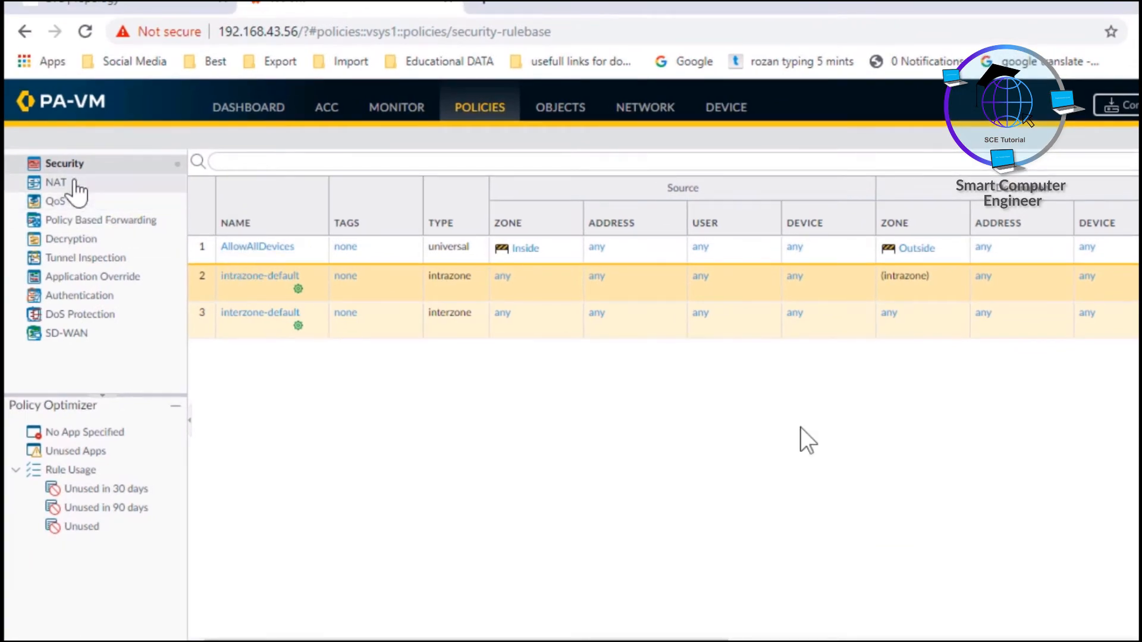
Add a NAT policy rule named Natting, leaving its other general settings at their defaults
left_click(71, 183)
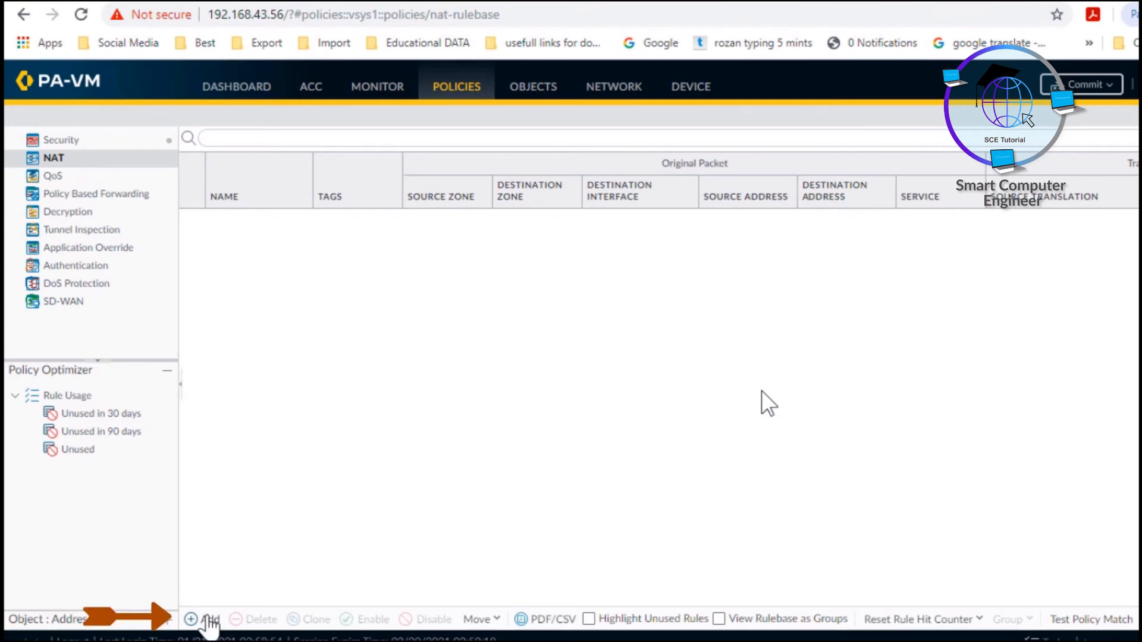
left_click(209, 620)
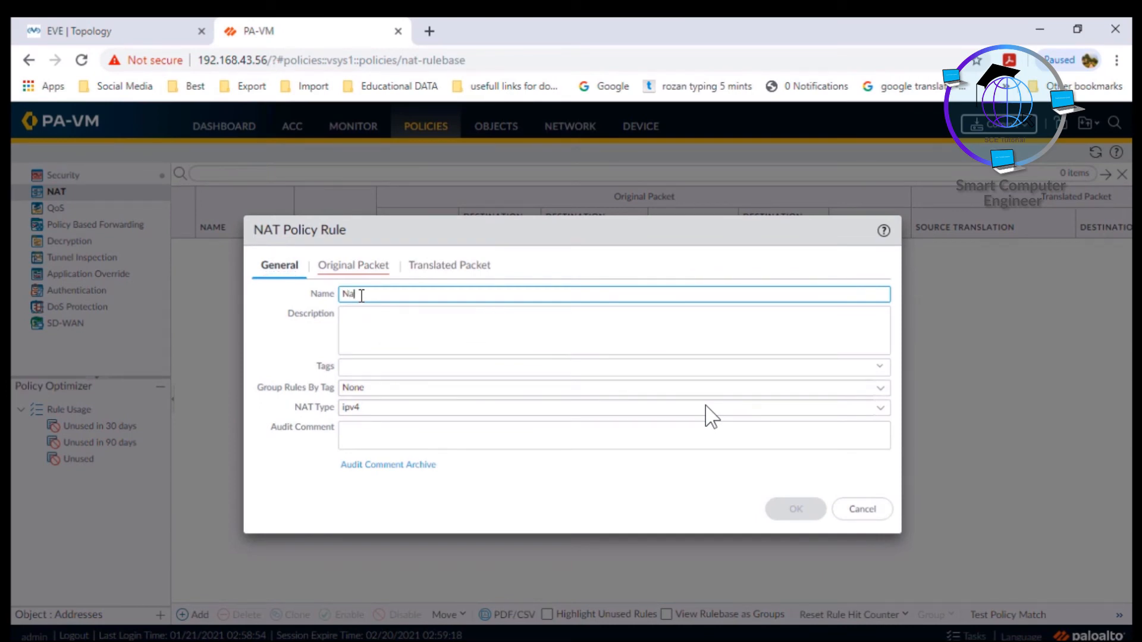
left_click(361, 327)
left_click(367, 367)
left_click(395, 386)
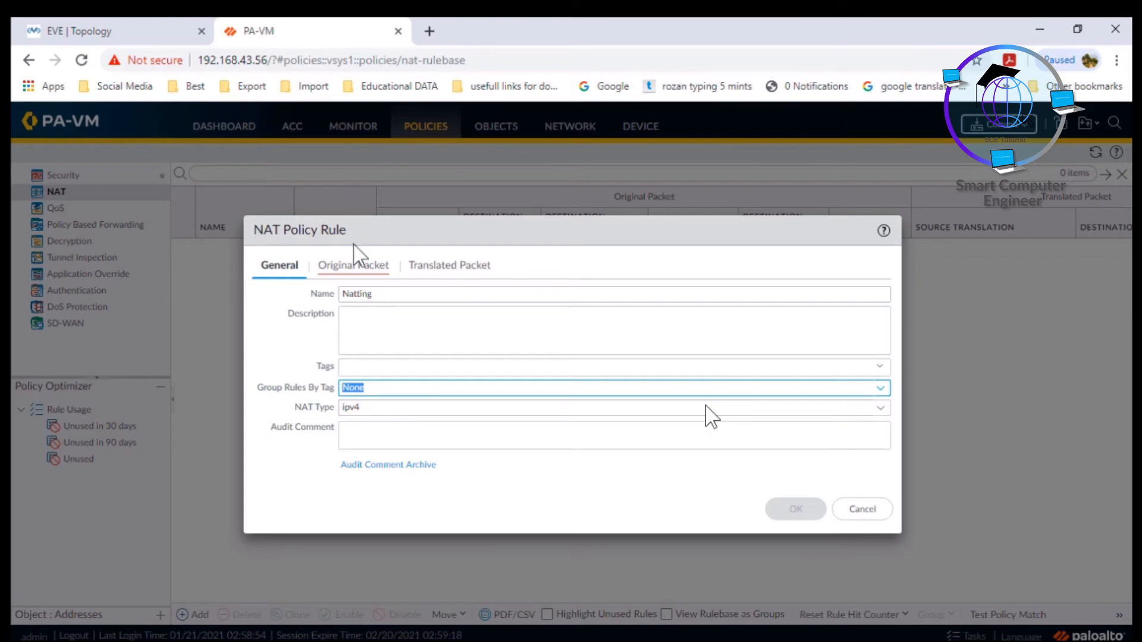
Set the NAT rule's original packet to source zone Inside and destination zone Outside
left_click(355, 264)
left_click(266, 471)
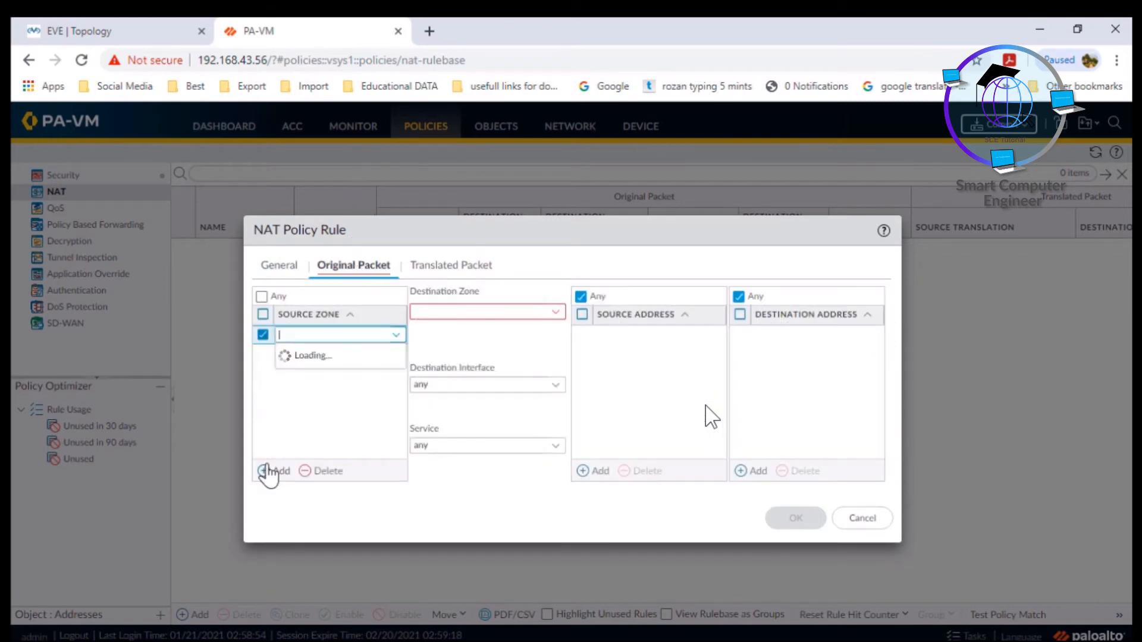
left_click(301, 369)
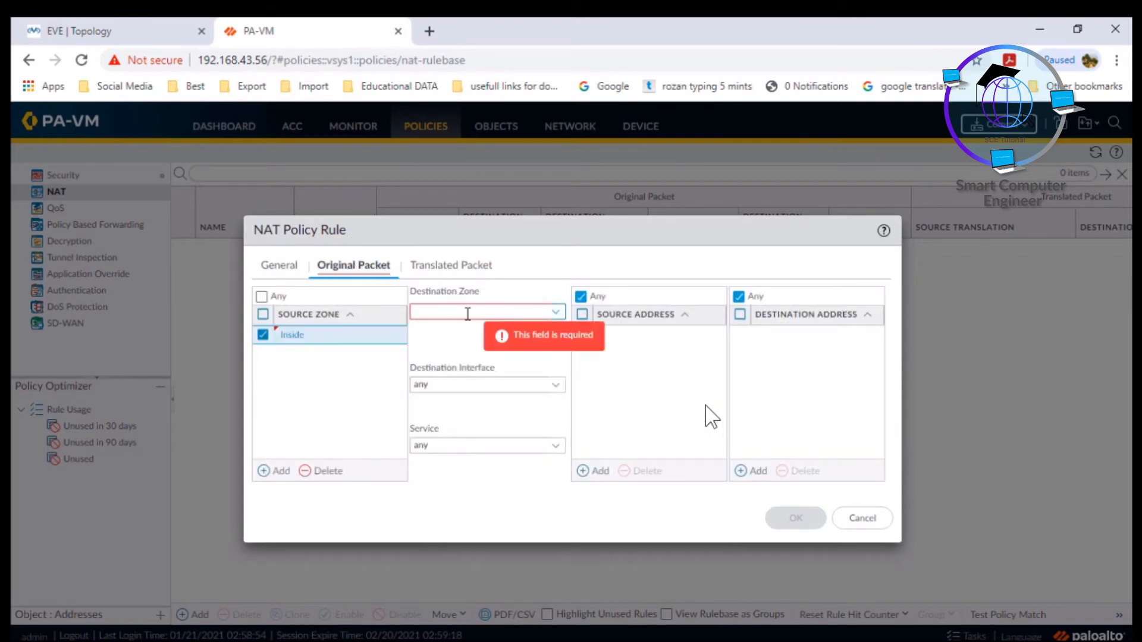
left_click(555, 312)
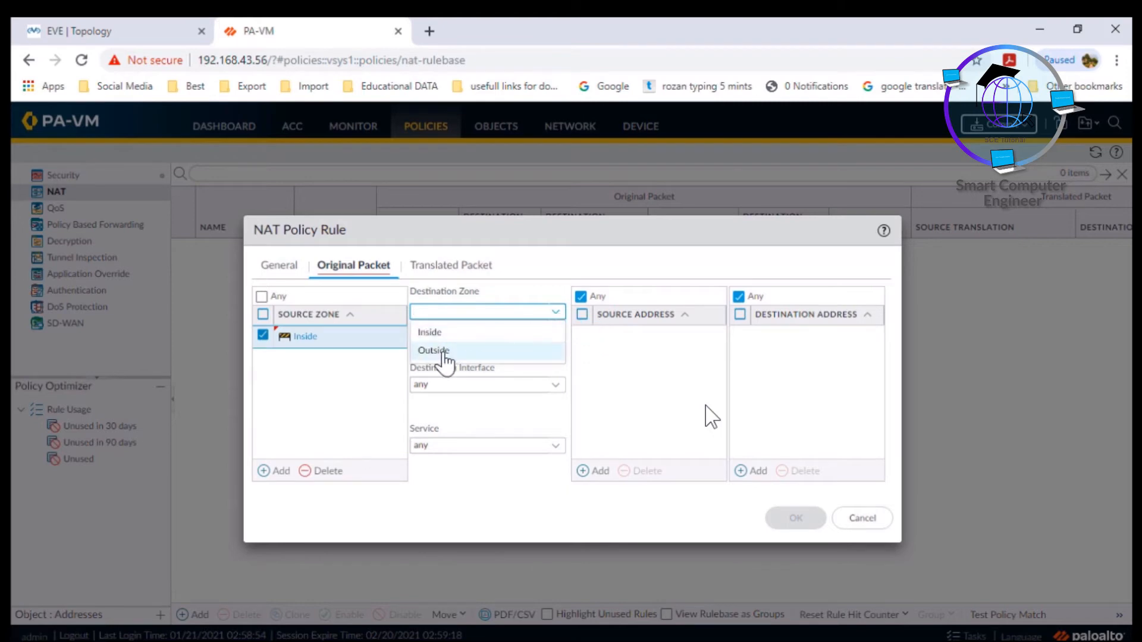
left_click(442, 352)
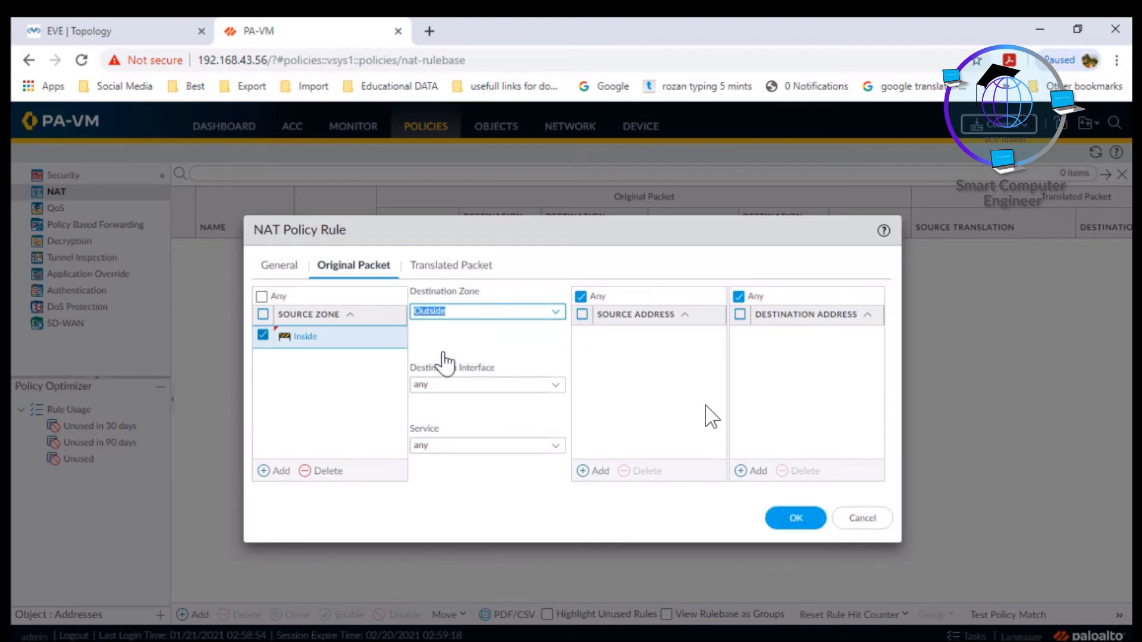
Set the NAT rule's source address translation to Dynamic IP And Port with Interface Address as the address type
left_click(457, 266)
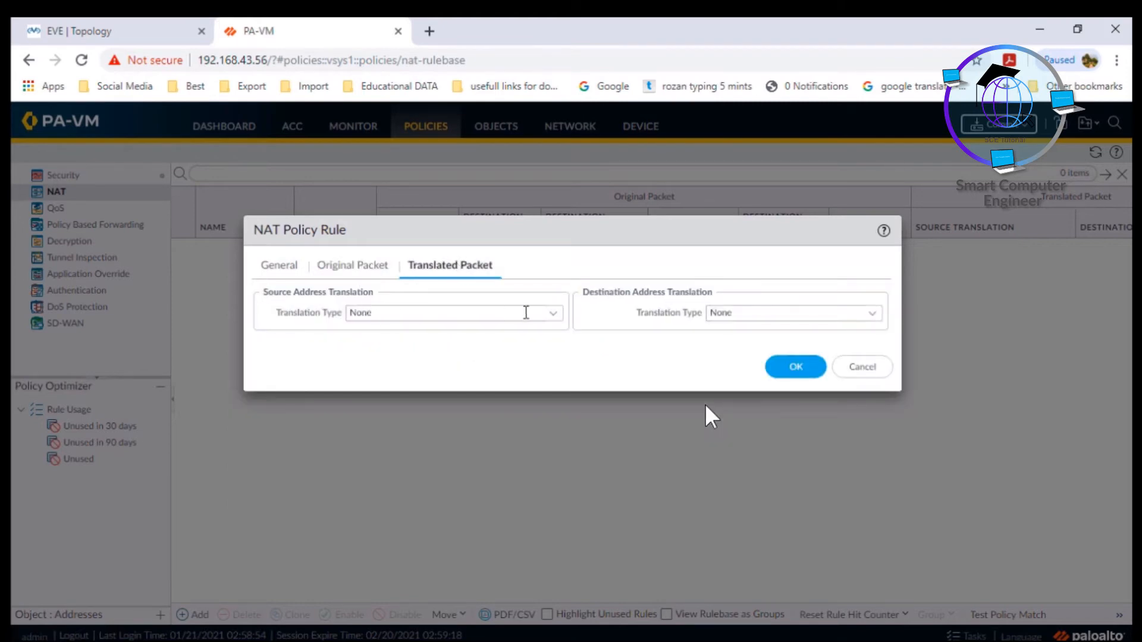
left_click(553, 313)
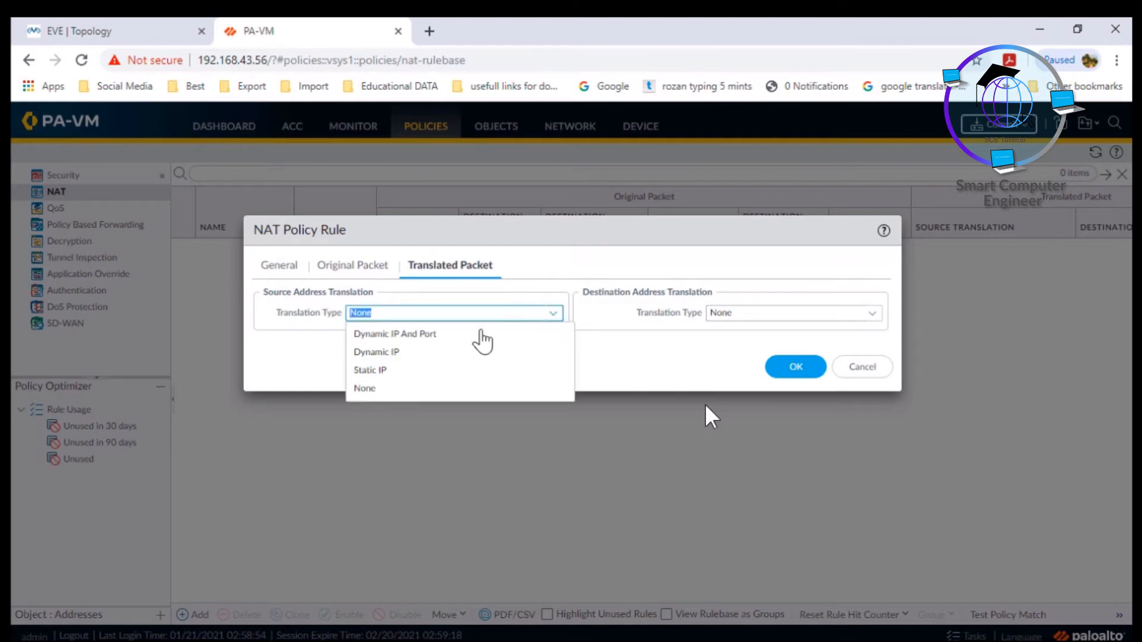
left_click(424, 336)
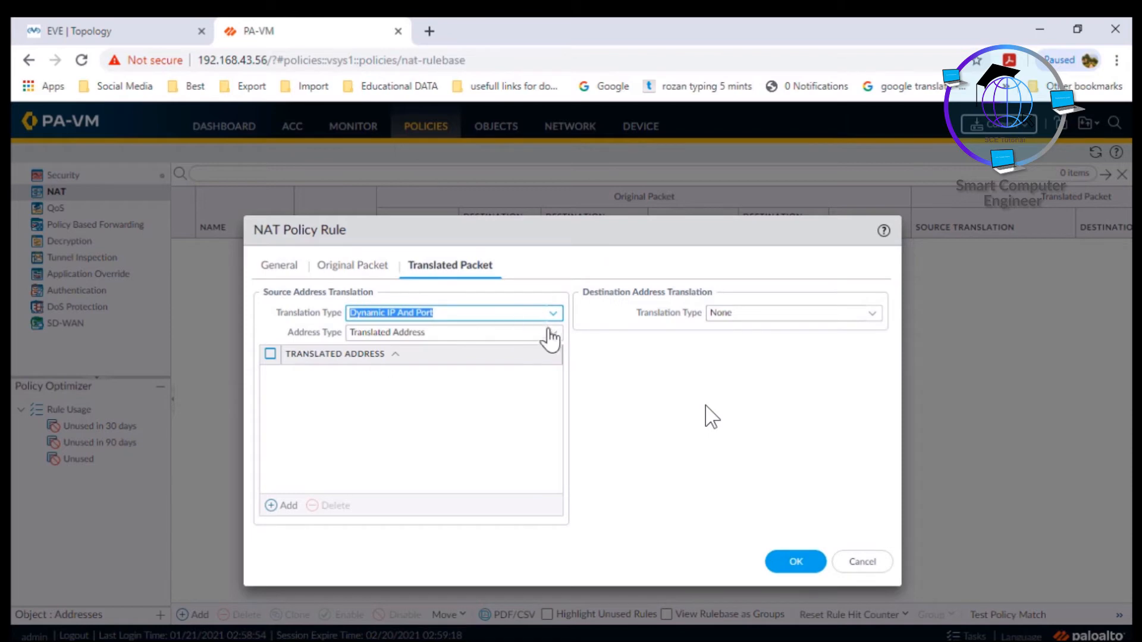
left_click(552, 333)
left_click(416, 372)
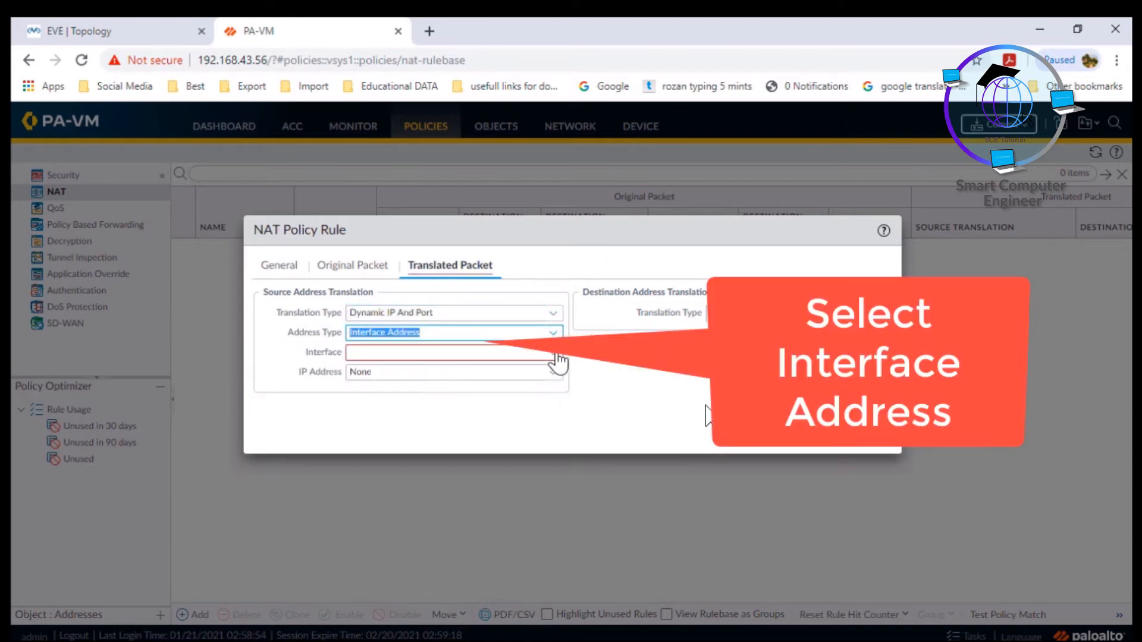
Use ethernet1/1 with IP address 192.168.43.250/24 for source translation, keep destination translation at None, and save the NAT rule
left_click(556, 356)
left_click(417, 370)
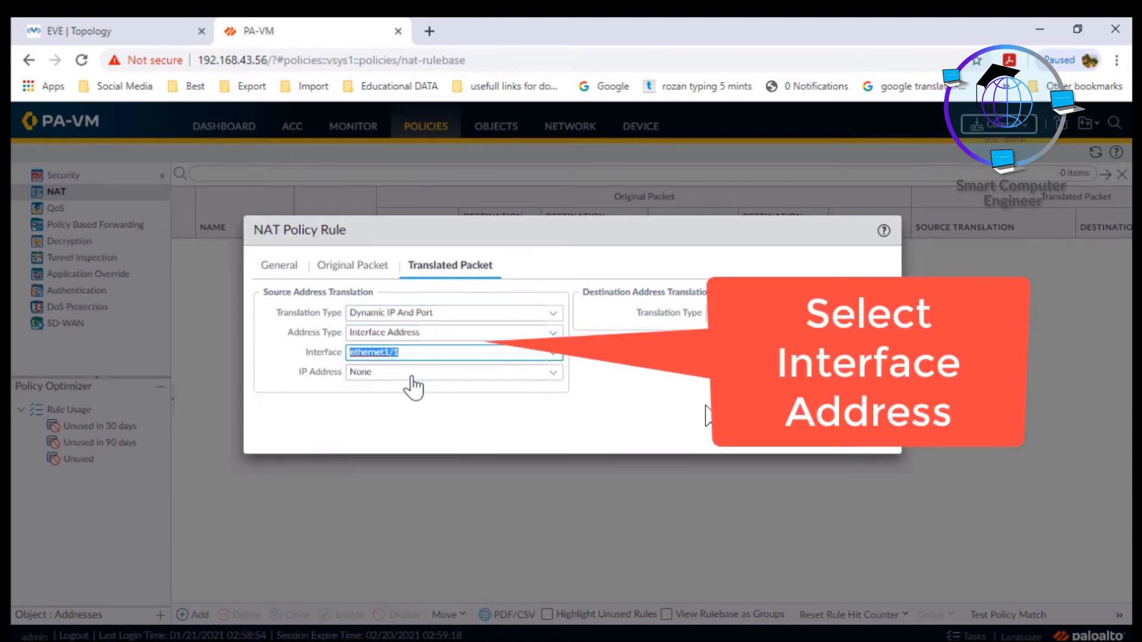
left_click(552, 373)
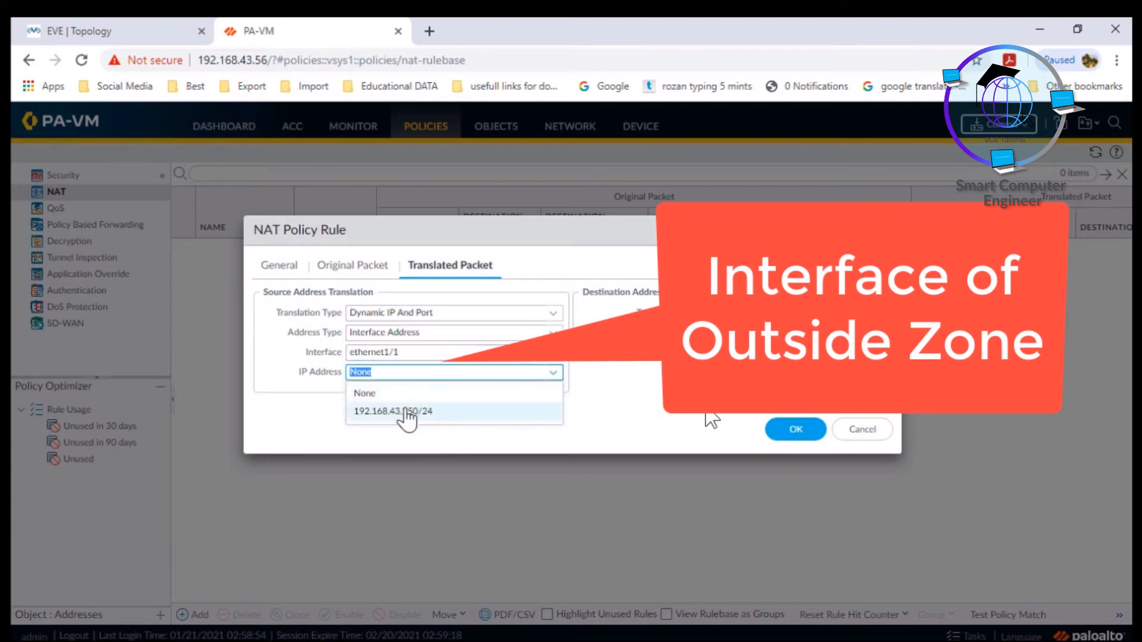
left_click(403, 414)
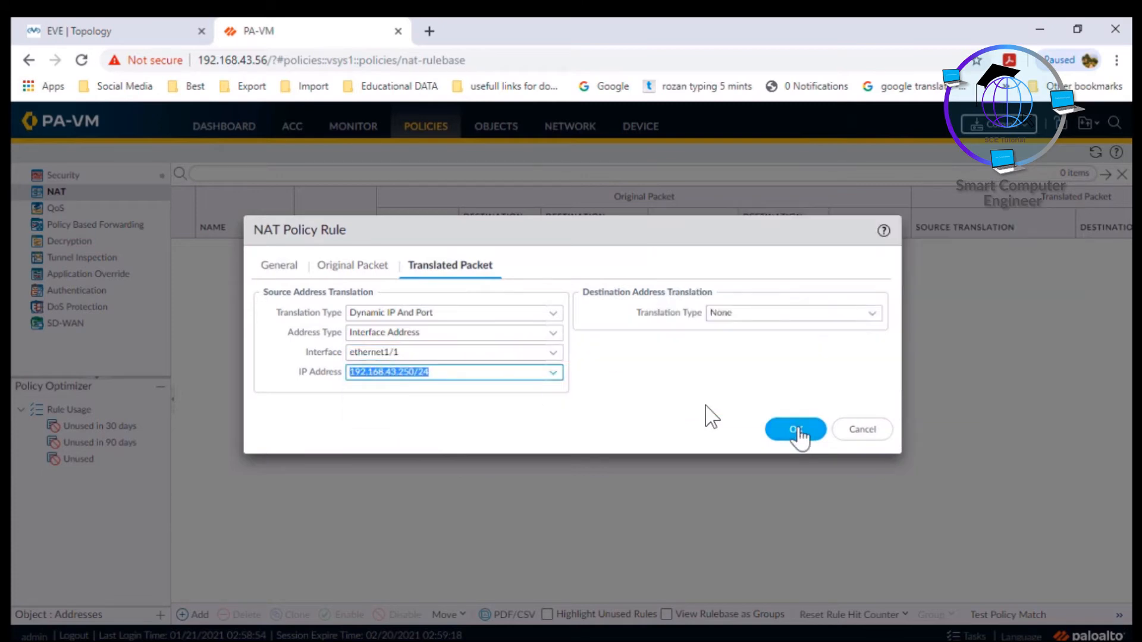
key("Tab")
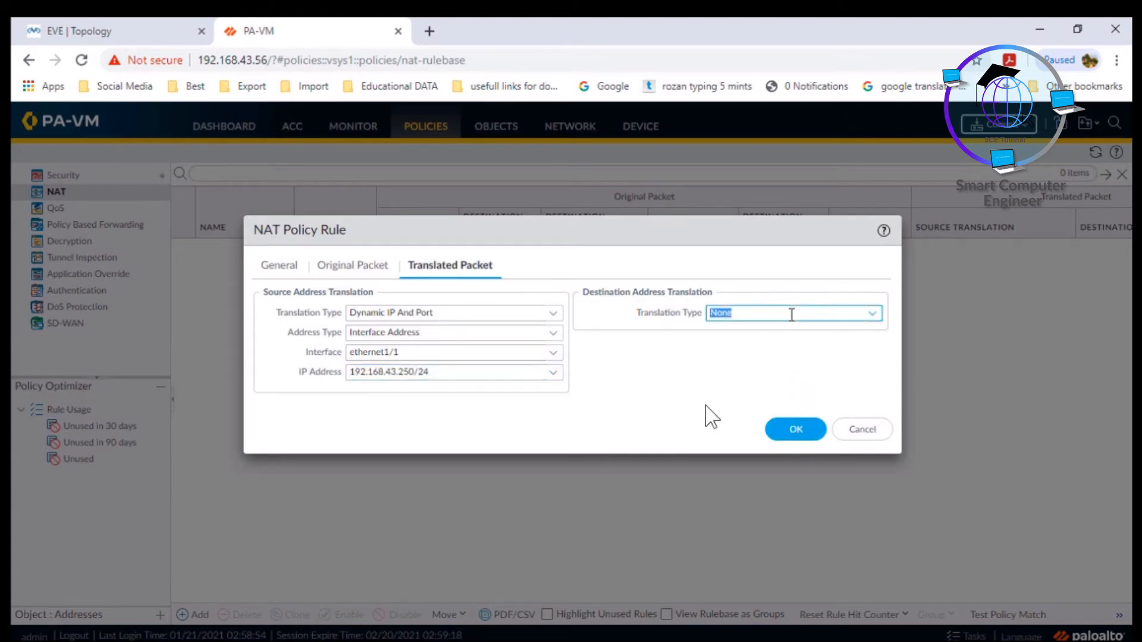
left_click(872, 315)
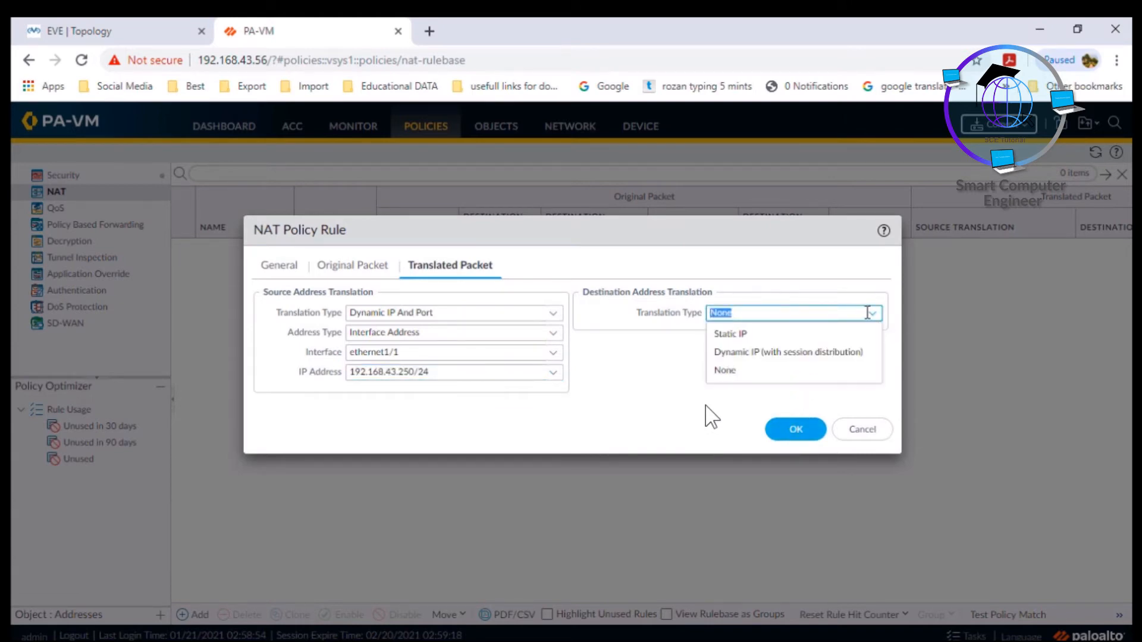
left_click(635, 362)
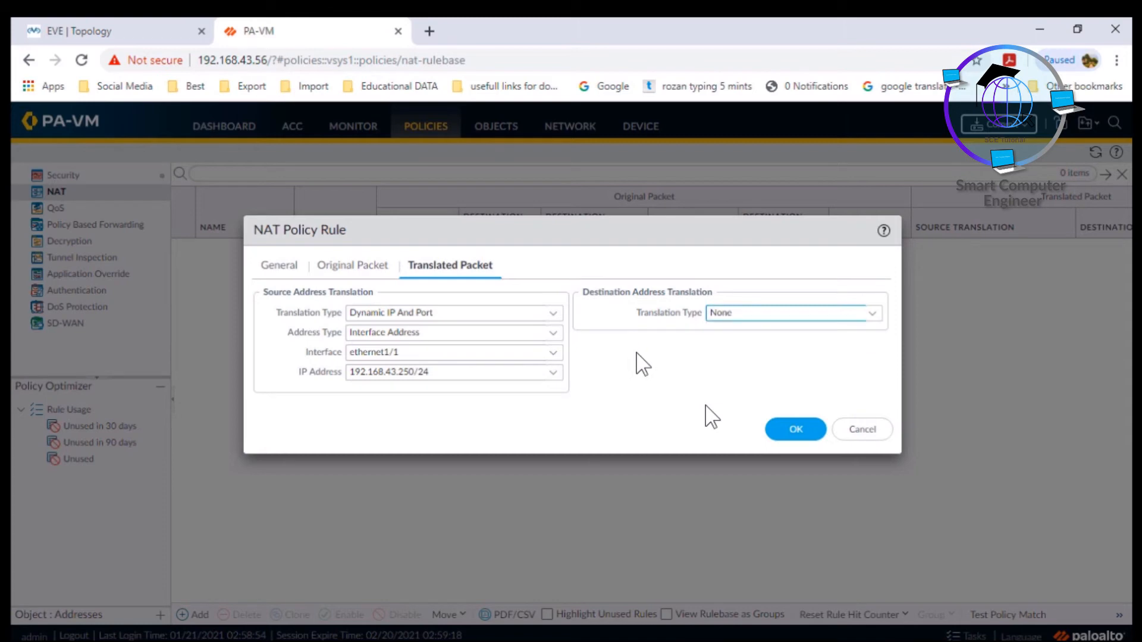
left_click(808, 433)
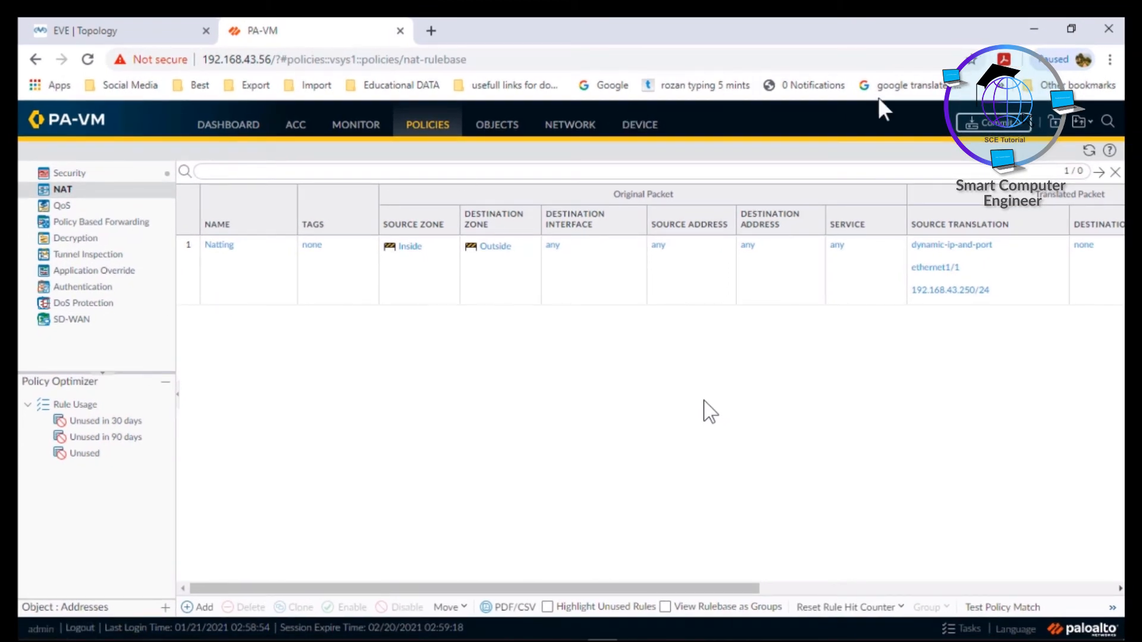
Commit all changes to the firewall and check the commit job in the Task Manager
left_click(975, 127)
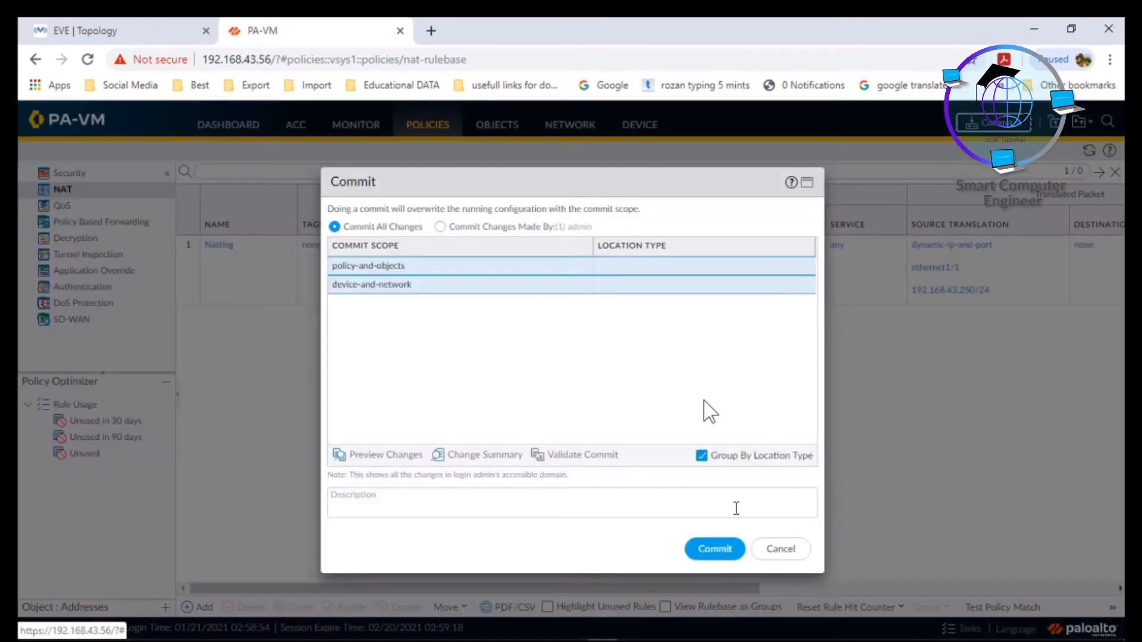
left_click(716, 549)
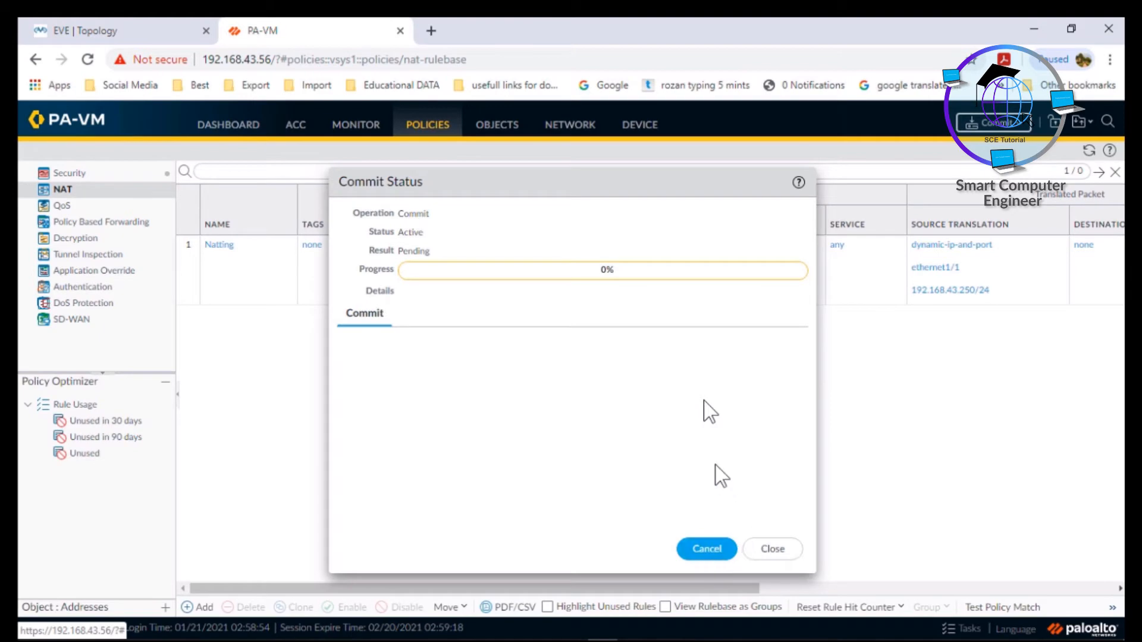
left_click(773, 550)
left_click(959, 630)
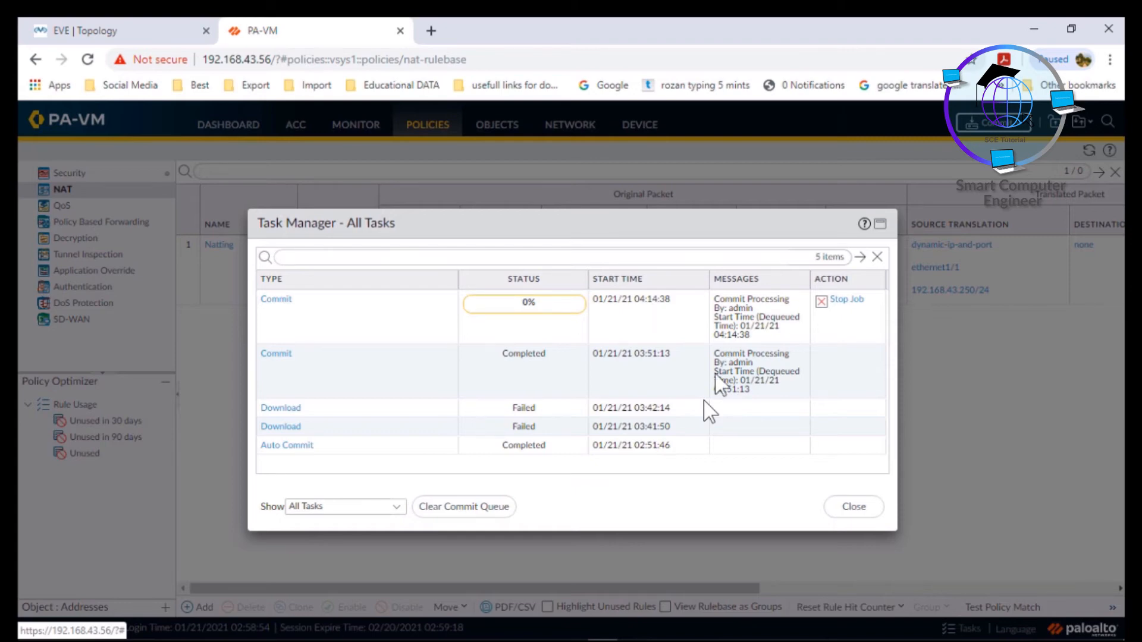
left_click(852, 507)
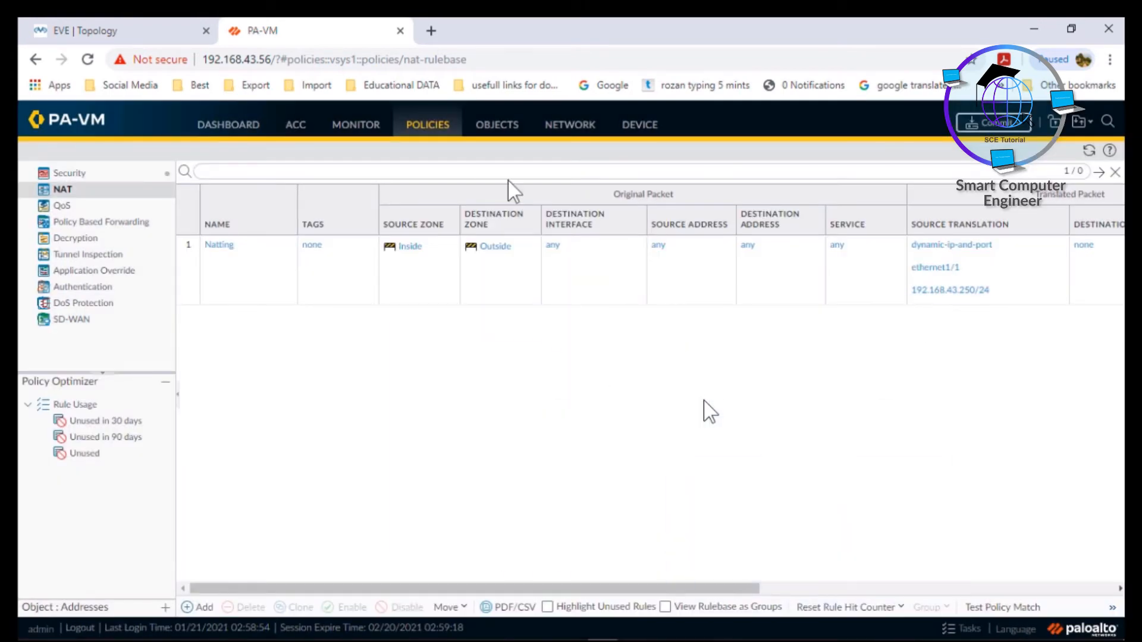
Switch to the EVE topology and open the Pc node's console in SecureCRT
left_click(120, 22)
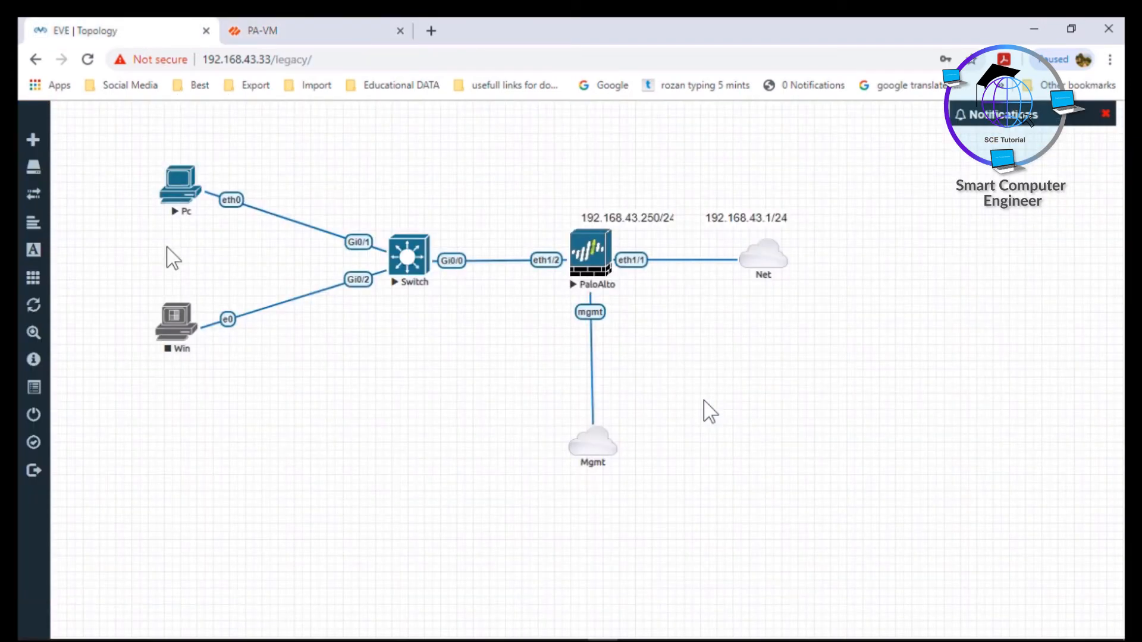
left_click(182, 188)
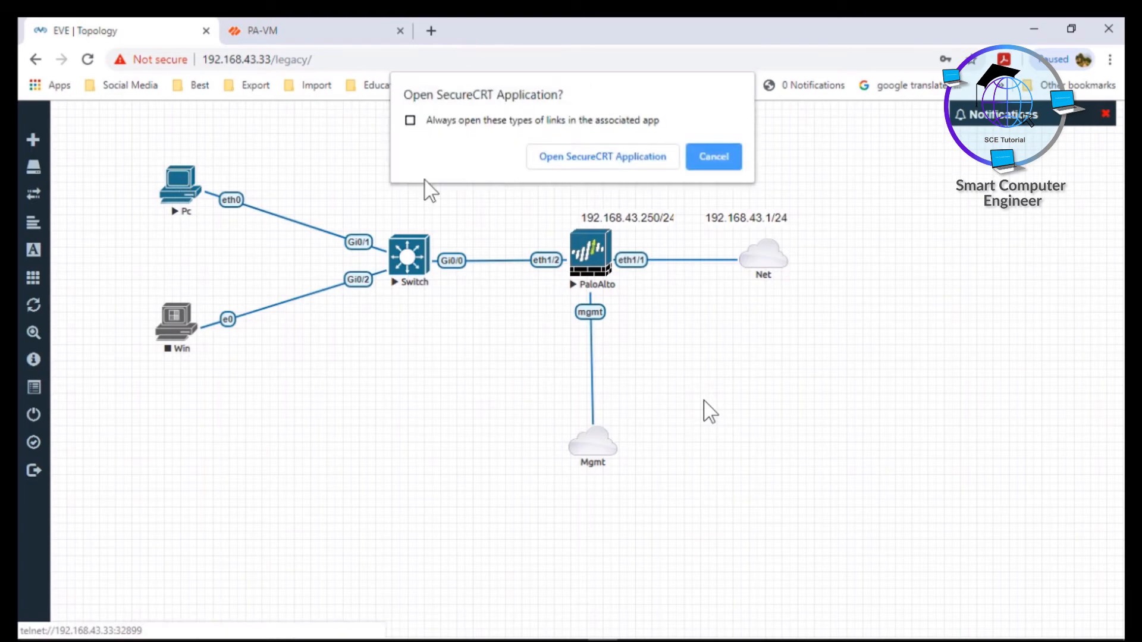
left_click(547, 166)
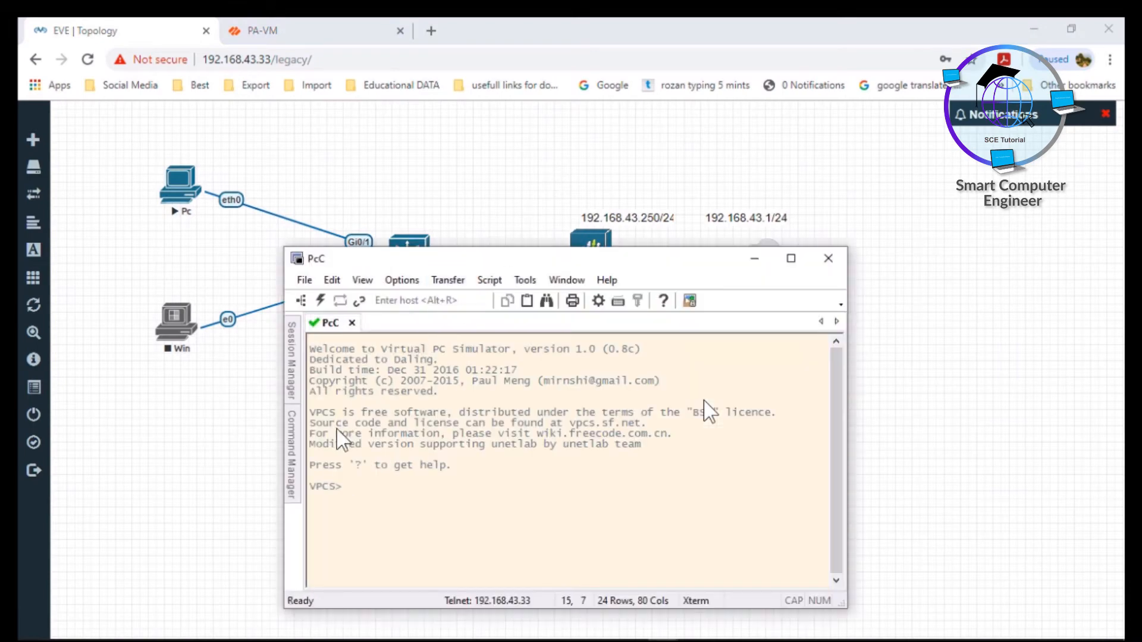
Assign the Pc the IP address 192.168.1.2/24 with gateway 192.168.1.1
type("ip 192.168.1.2 255")
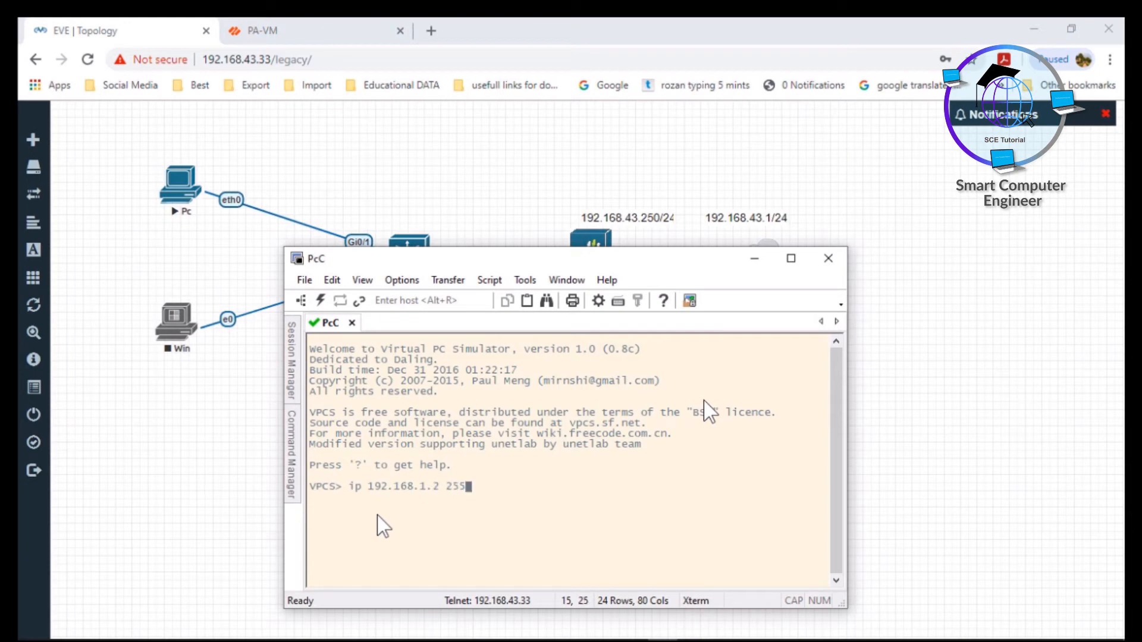
type(".255.255.")
key("BackSpace")
key("BackSpace")
key("BackSpace")
key("BackSpace")
key("BackSpace")
key("BackSpace")
key("BackSpace")
key("BackSpace")
key("BackSpace")
key("BackSpace")
key("BackSpace")
key("BackSpace")
key("BackSpace")
key("BackSpace")
type("2/24 192.168.1.1")
key("Return")
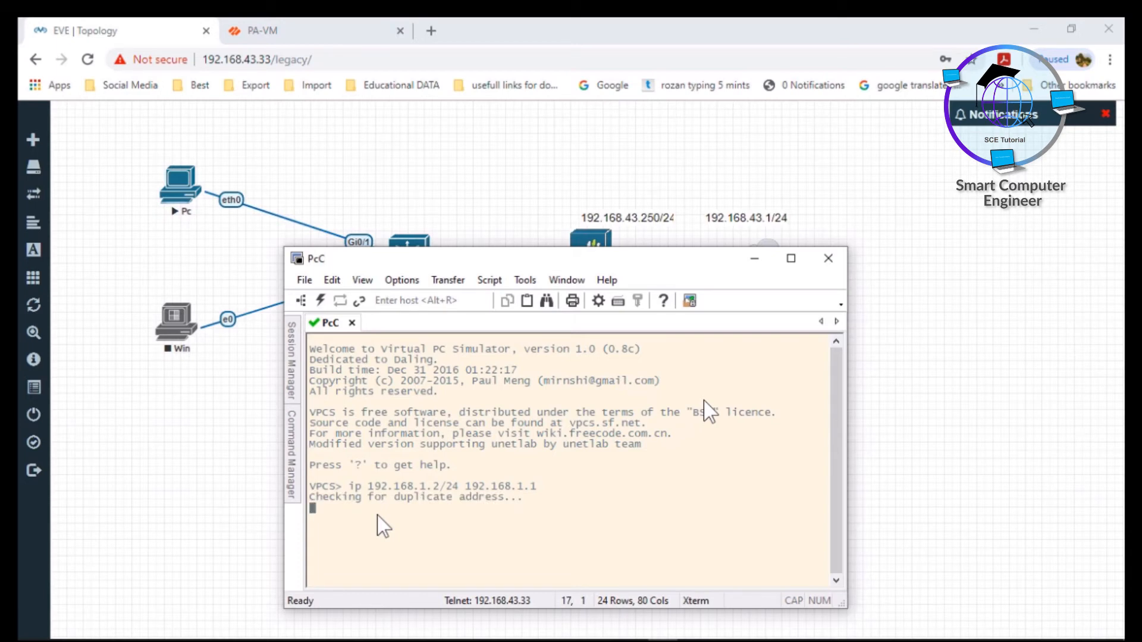
Set the Pc's DNS server to 8.8.8.8 and ping 8.8.8.8 to test outside access
type("ip dns 8")
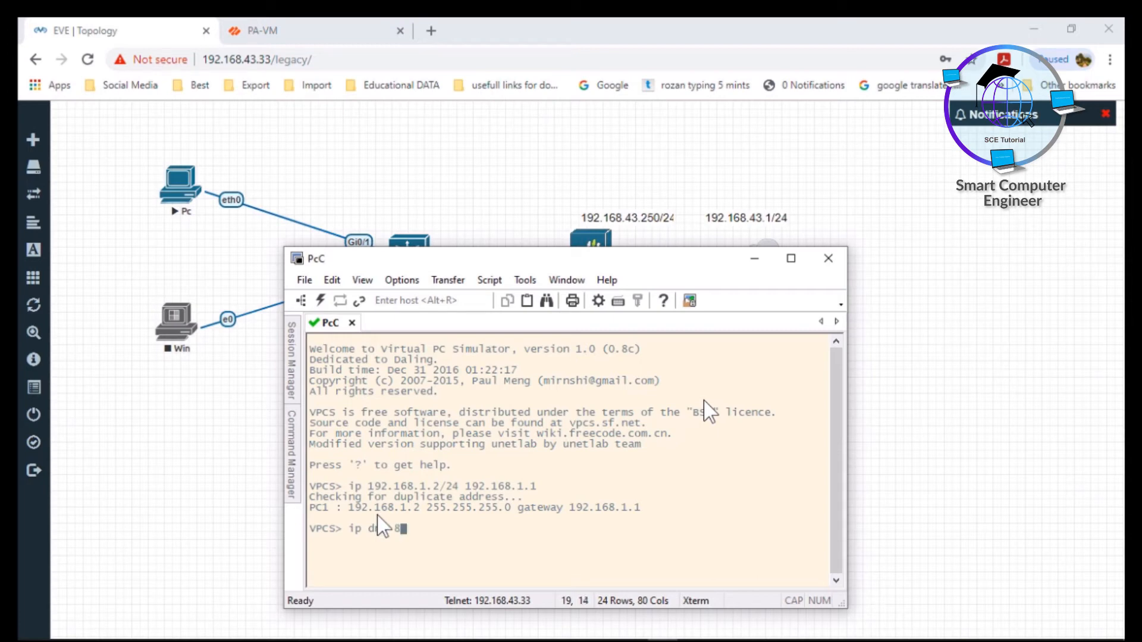
right_click(381, 527)
type("ns 8")
key("Escape")
type(".8.8.")
type("8")
key("Return")
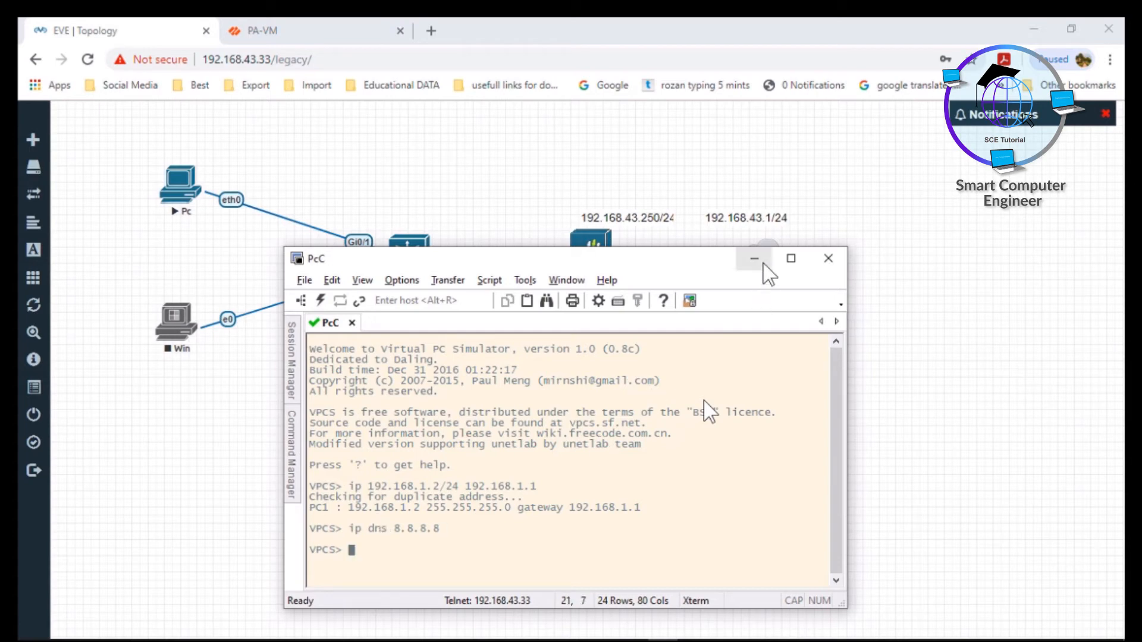
type("ping 8.8.8.8")
key("Return")
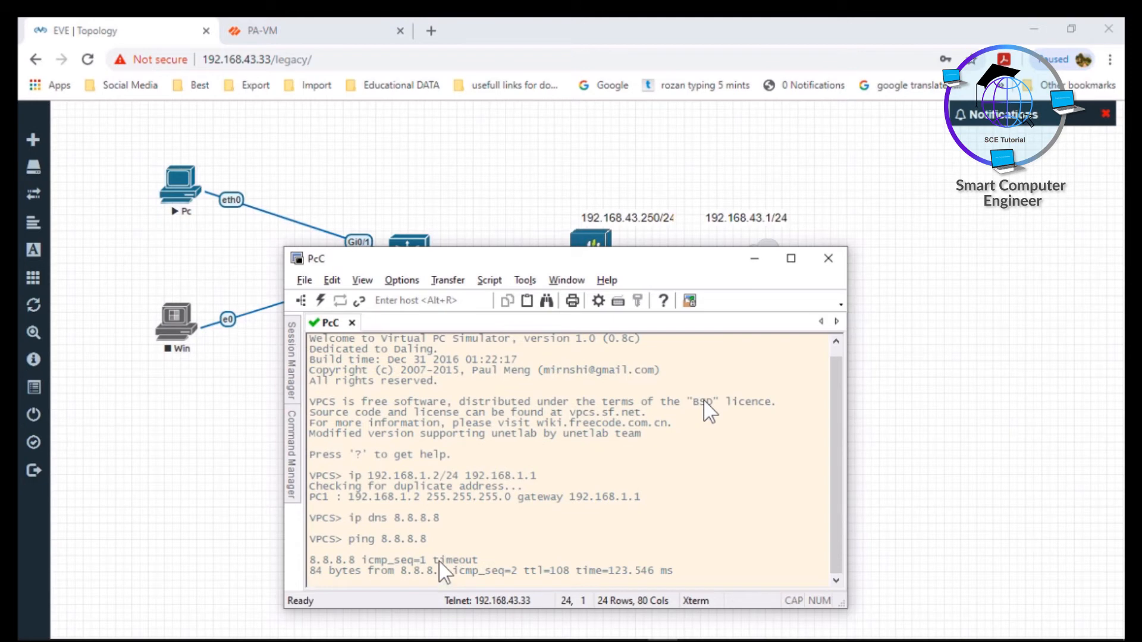
Switch to the PA-VM web interface, review the latest commit job in the Task Manager, and view the Traffic log
mouse_move(610, 635)
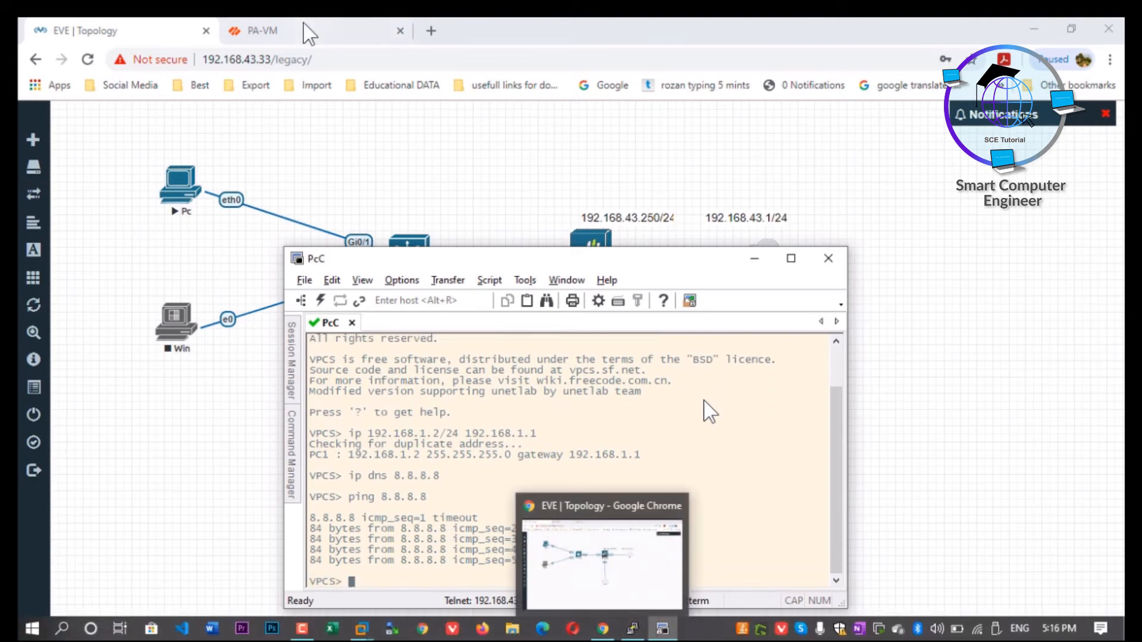
left_click(288, 29)
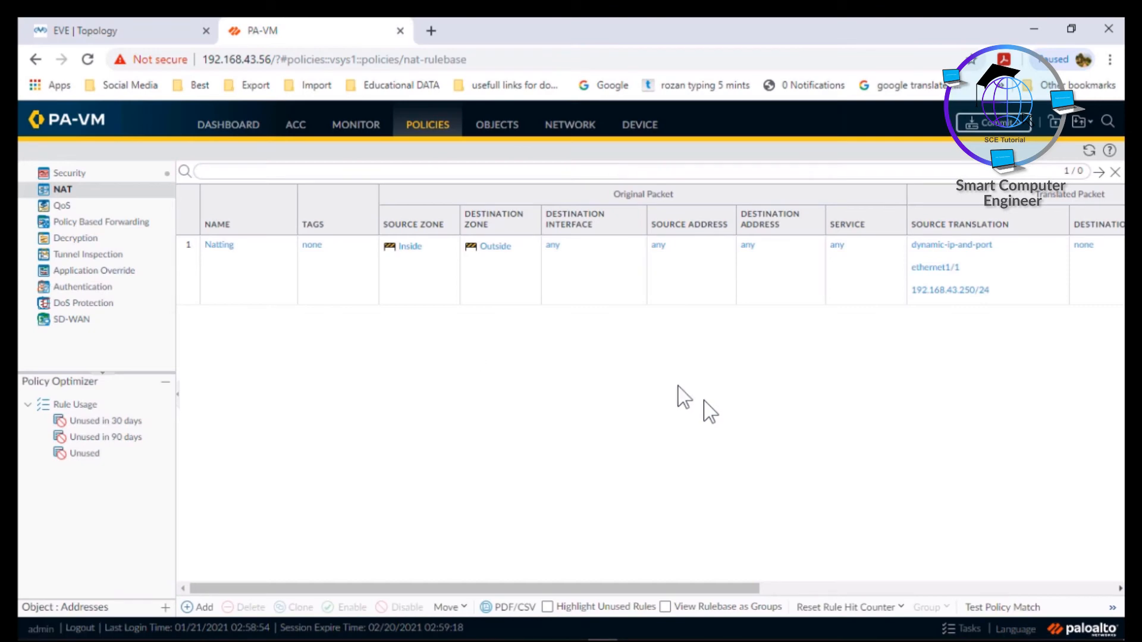
left_click(967, 630)
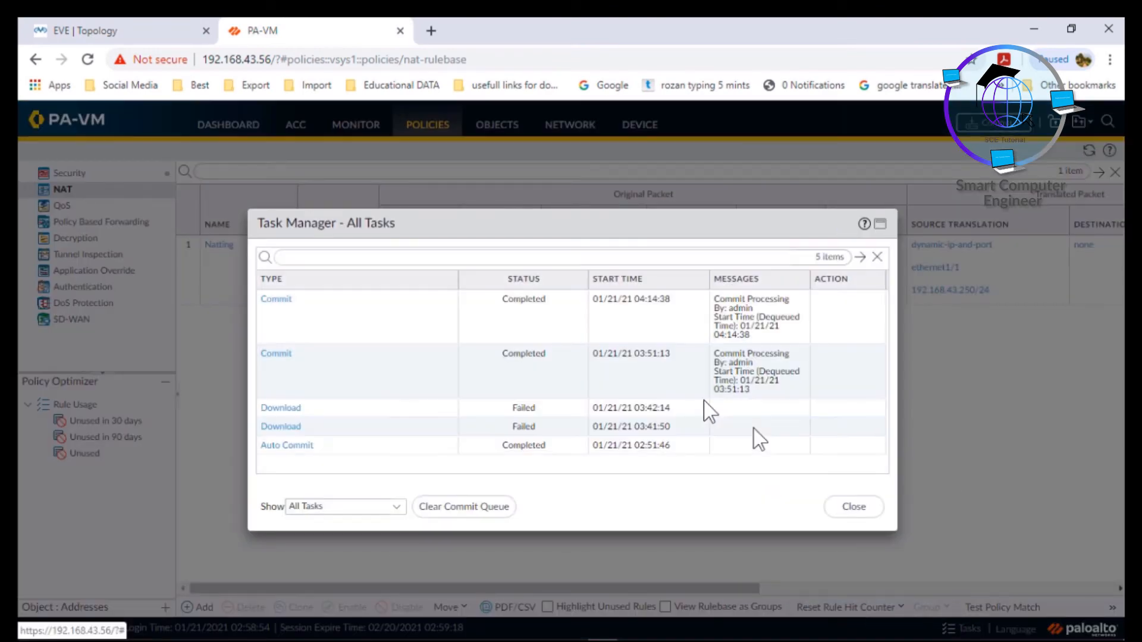
left_click(511, 309)
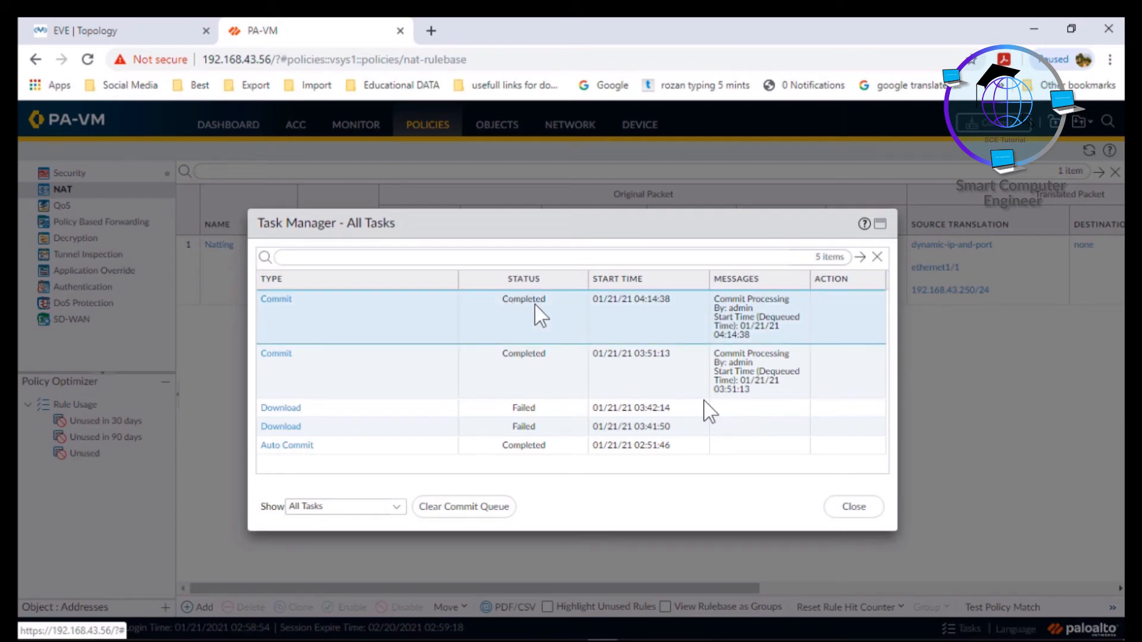
left_click(854, 506)
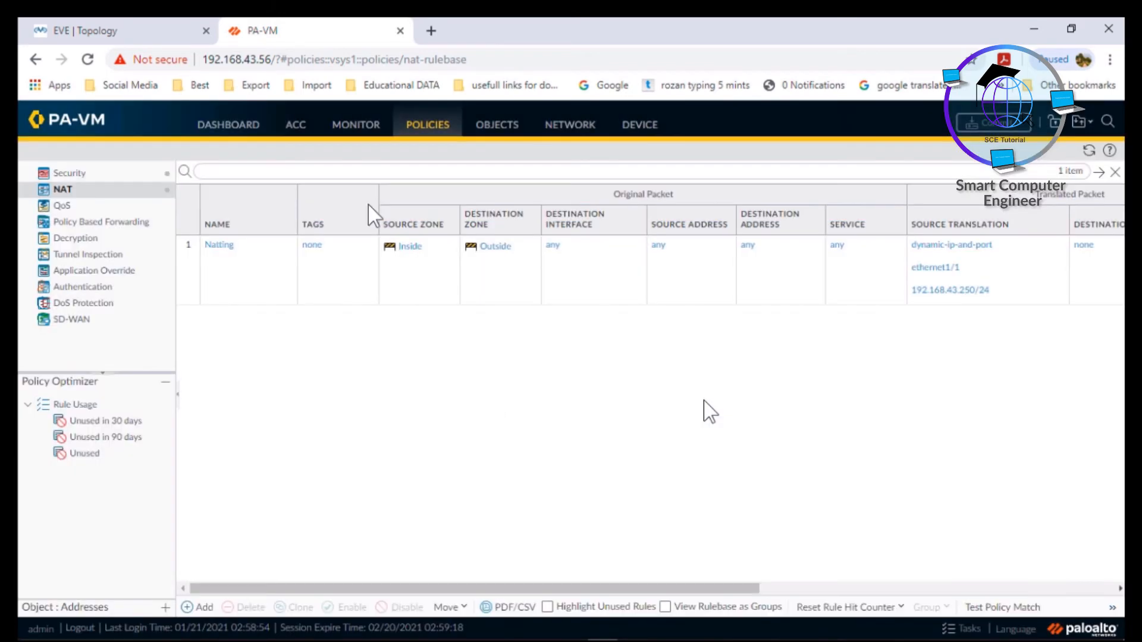
left_click(230, 128)
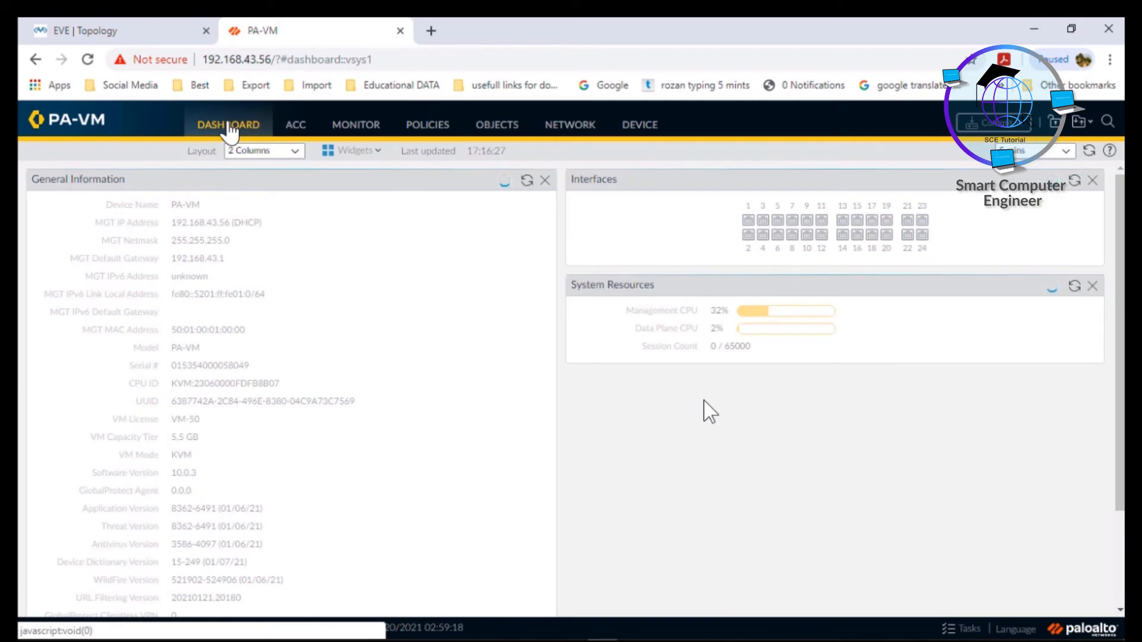
left_click(353, 132)
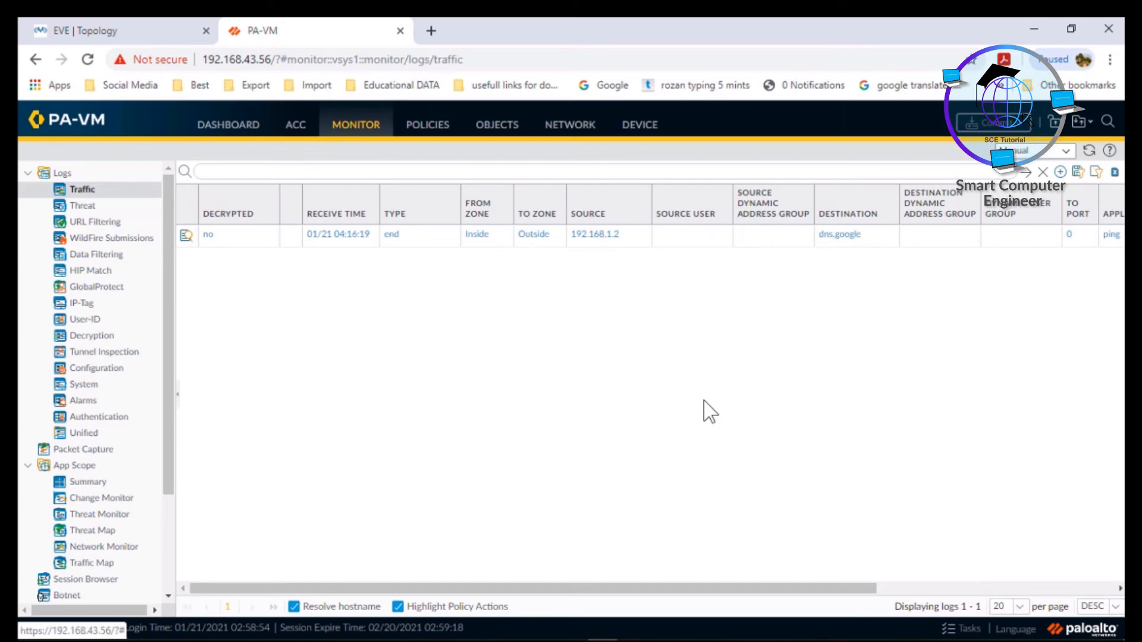
Ping google.com from the Pc's SecureCRT console, close the console window and minimize the browser
left_click(662, 635)
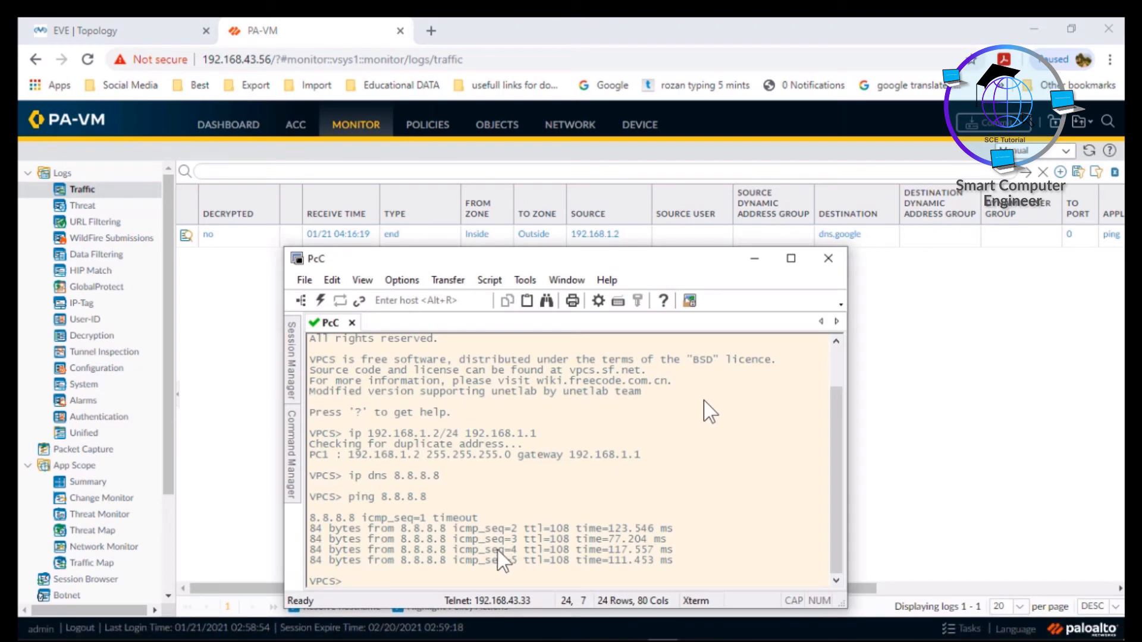
type("ping google.com")
key("Return")
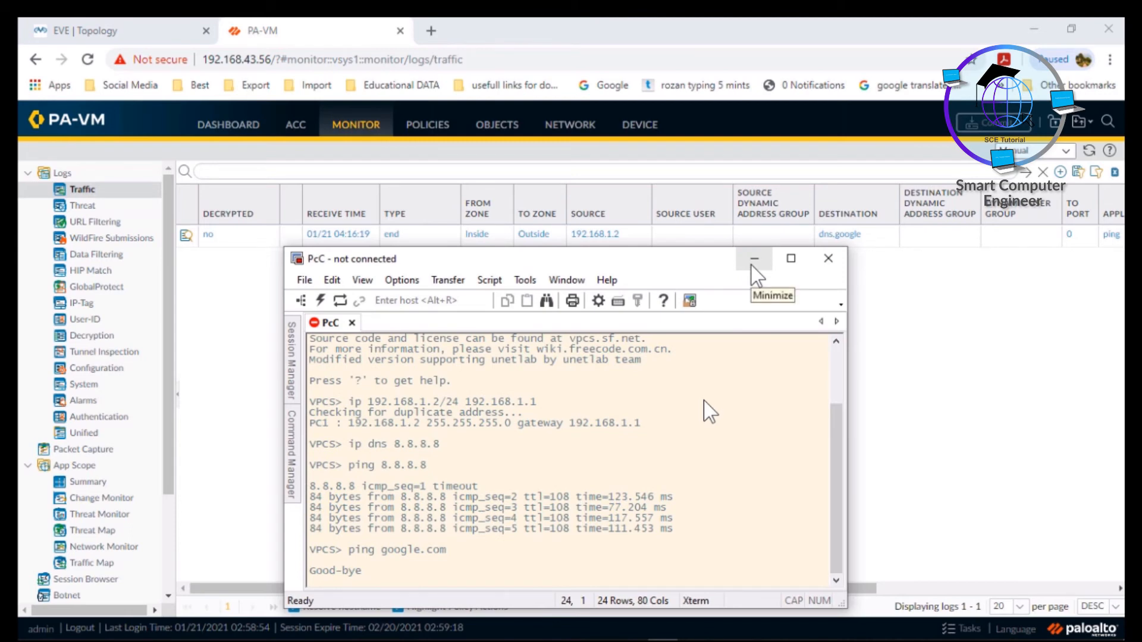
left_click_drag(705, 262, 665, 167)
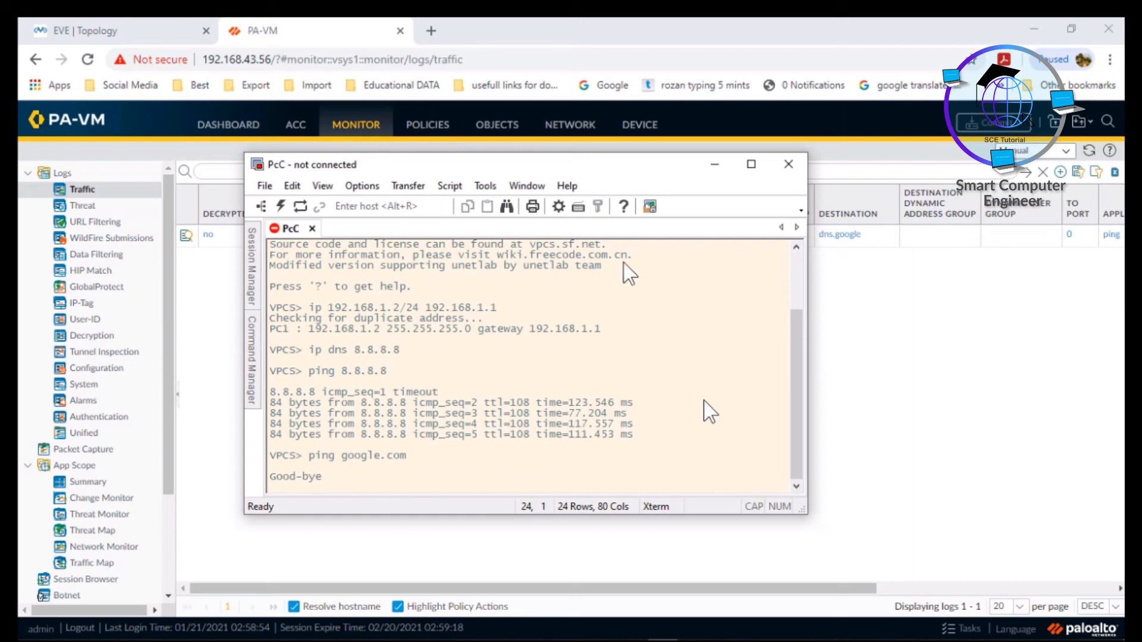
left_click(788, 165)
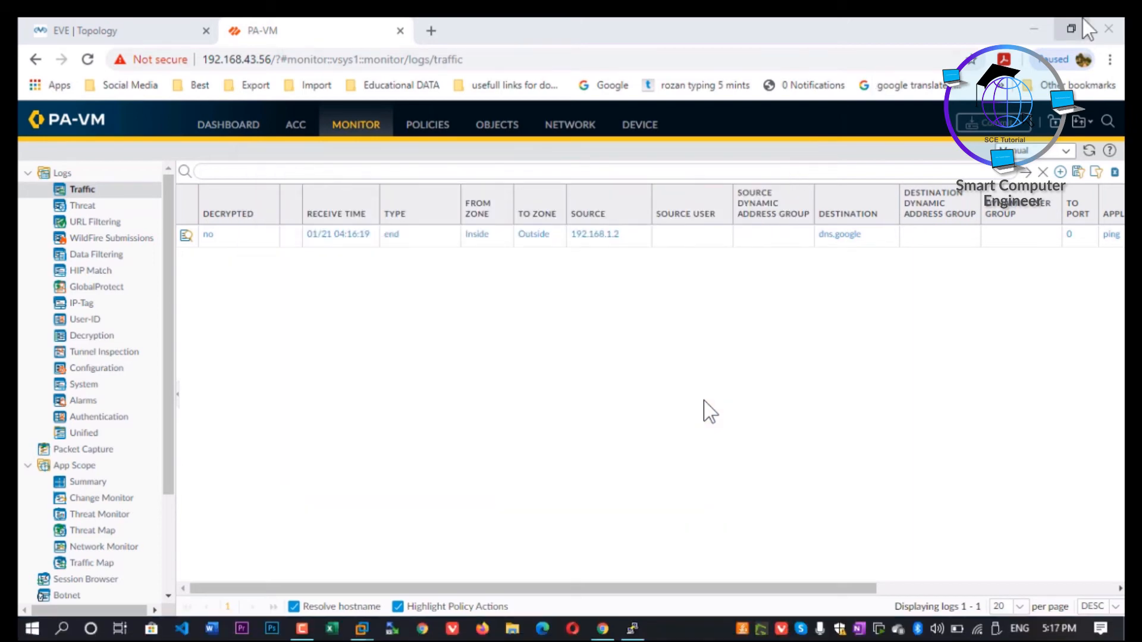
left_click(1040, 20)
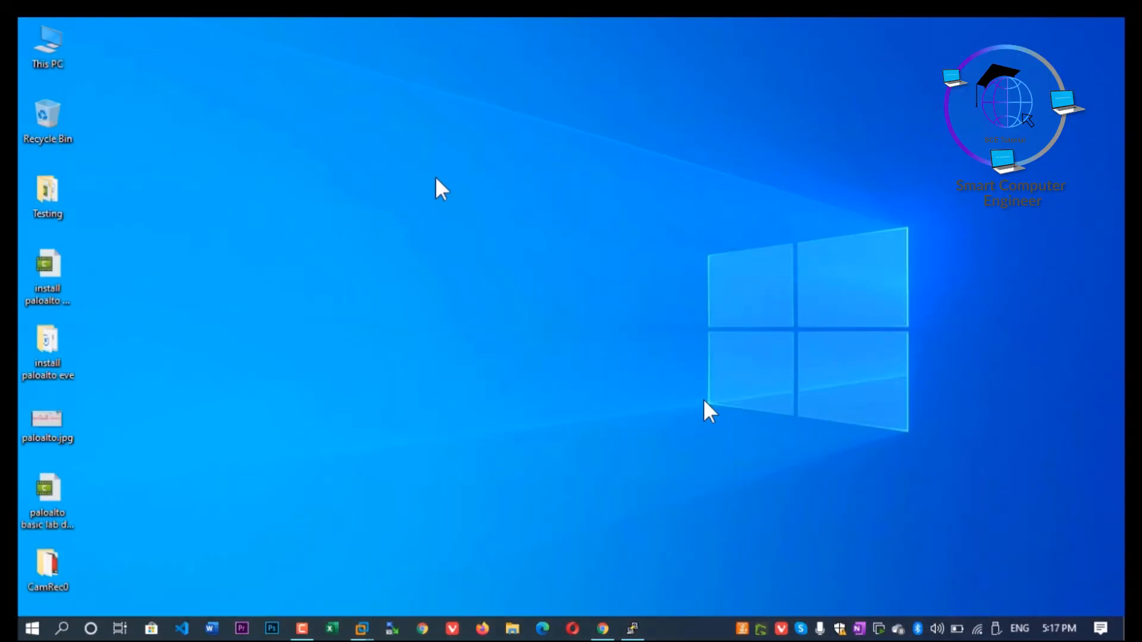
Switch to the EVE topology, start the Win node and open its console with ultravnc_wrapper.bat
left_click(633, 629)
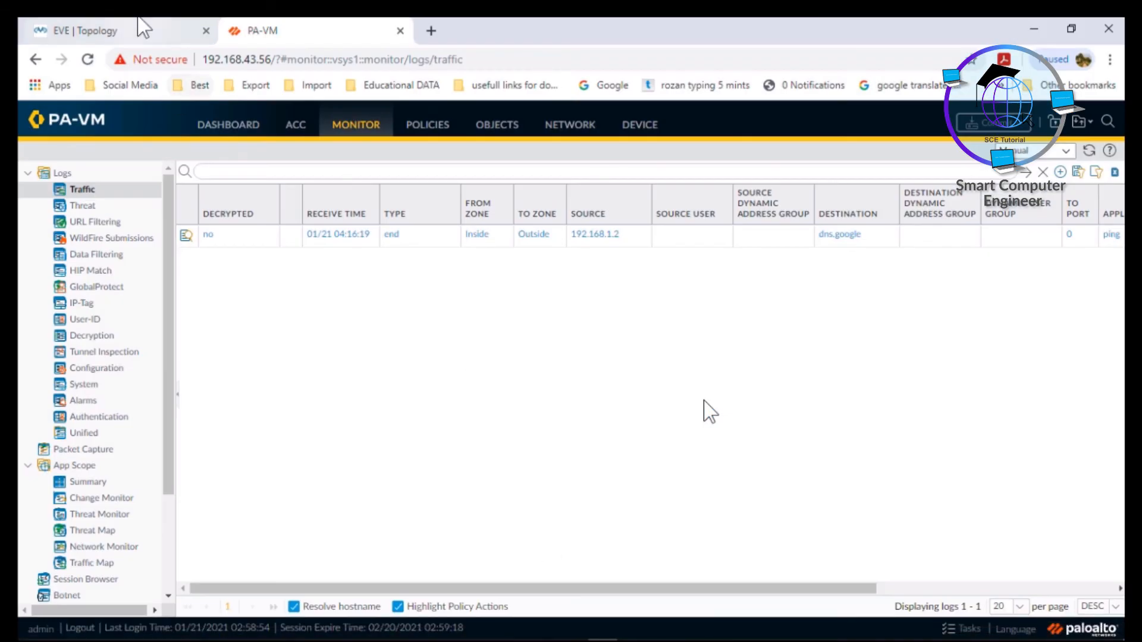
left_click(136, 30)
right_click(181, 323)
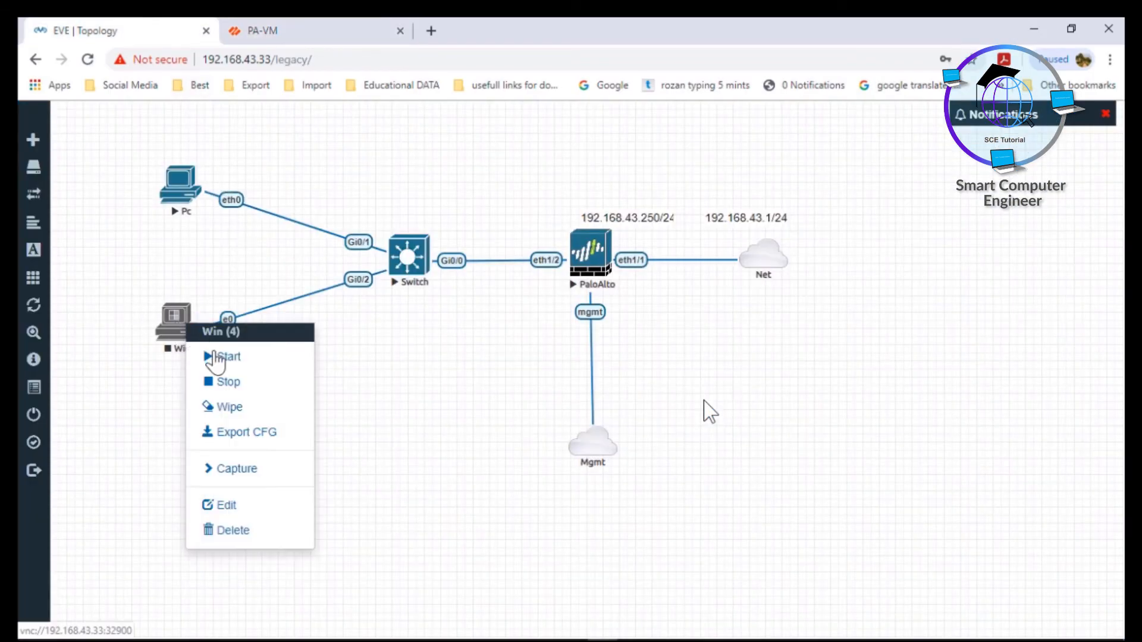
left_click(221, 359)
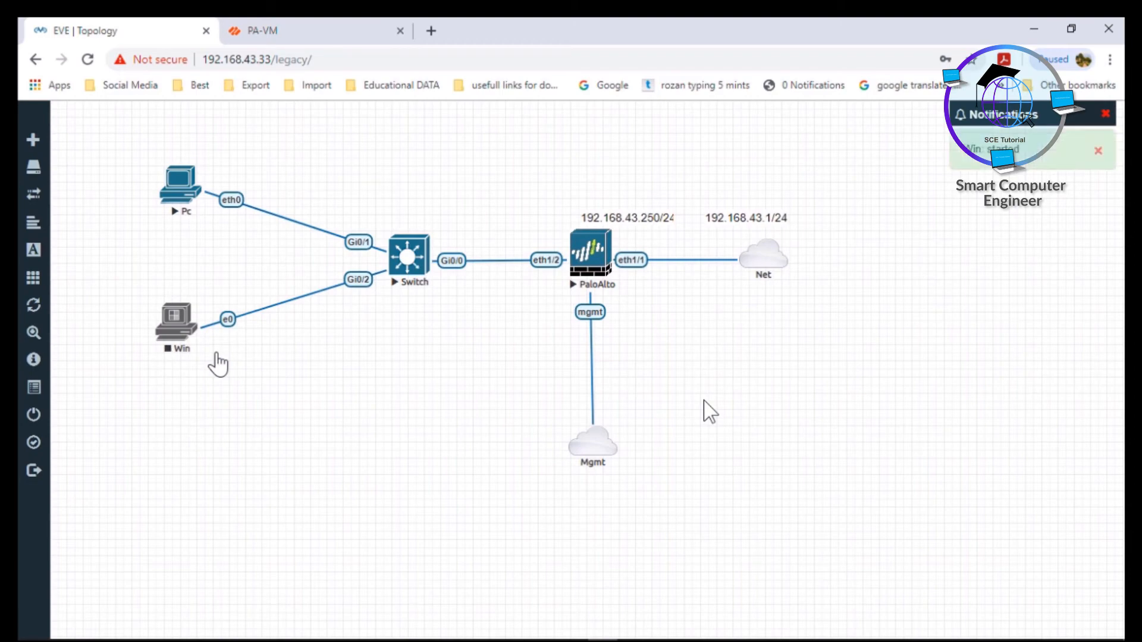
left_click(175, 321)
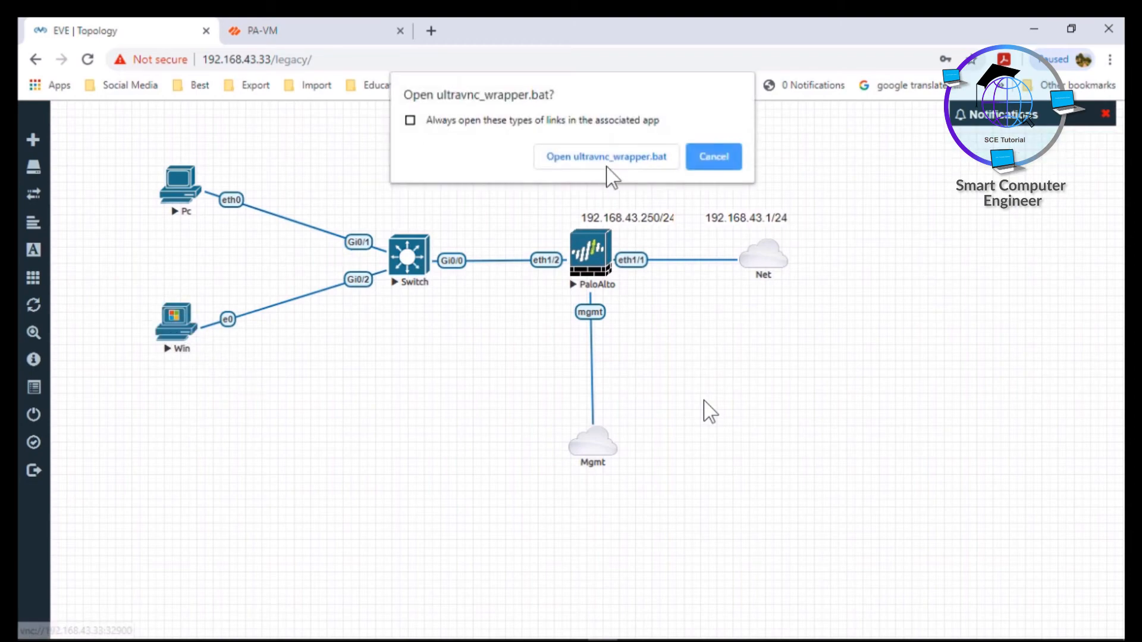
left_click(607, 165)
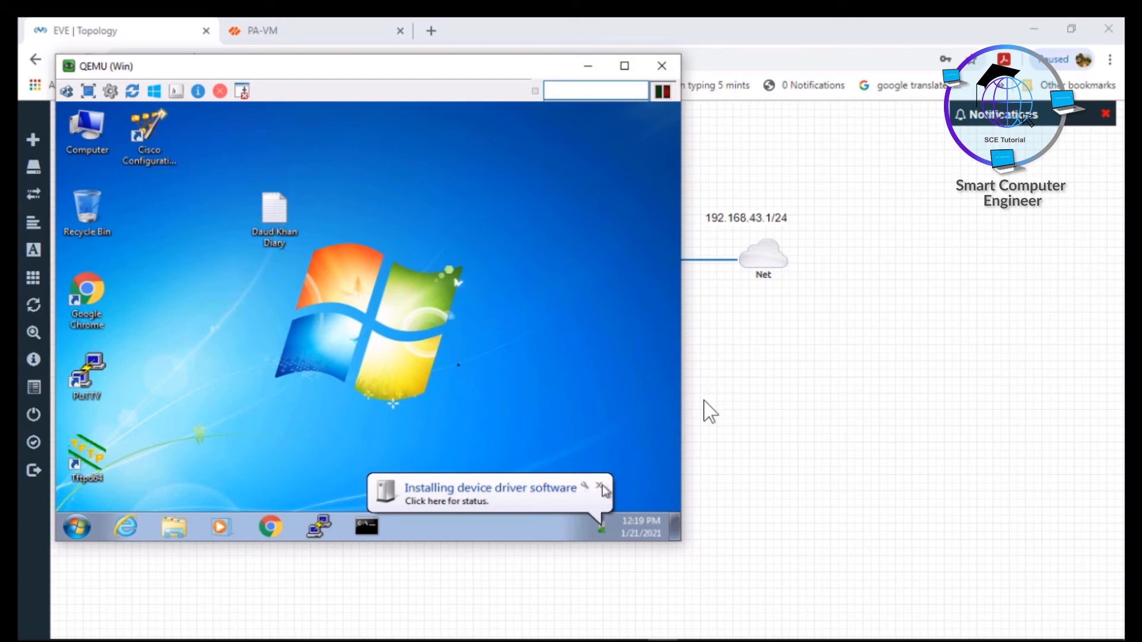
Check the Win client's current IP configuration with ipconfig in Command Prompt, then close it
left_click(600, 485)
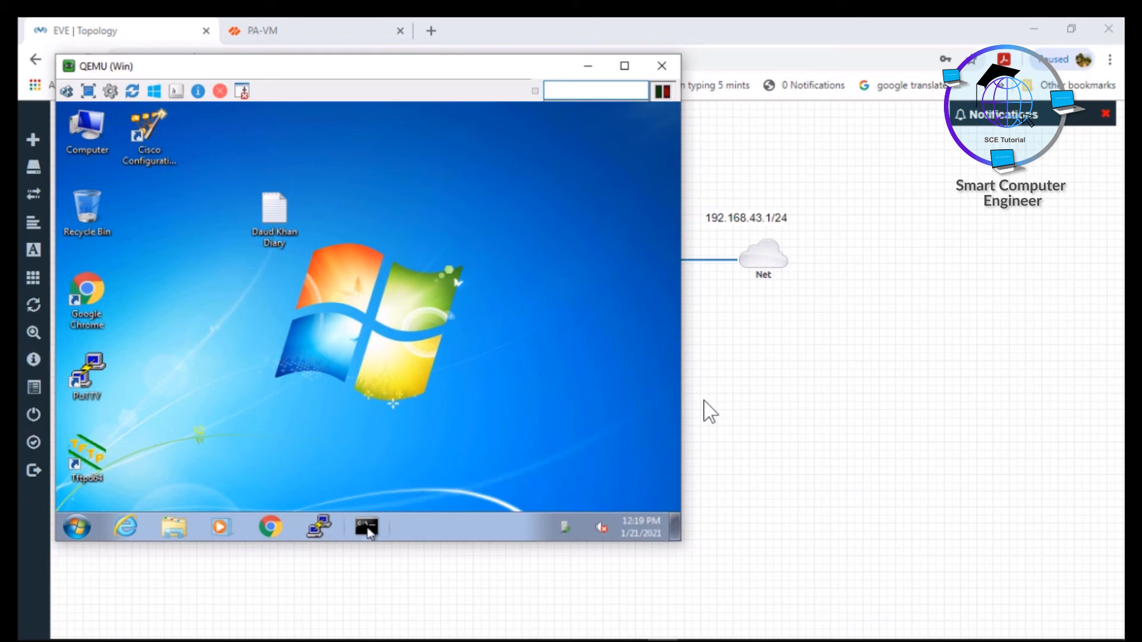
left_click(367, 527)
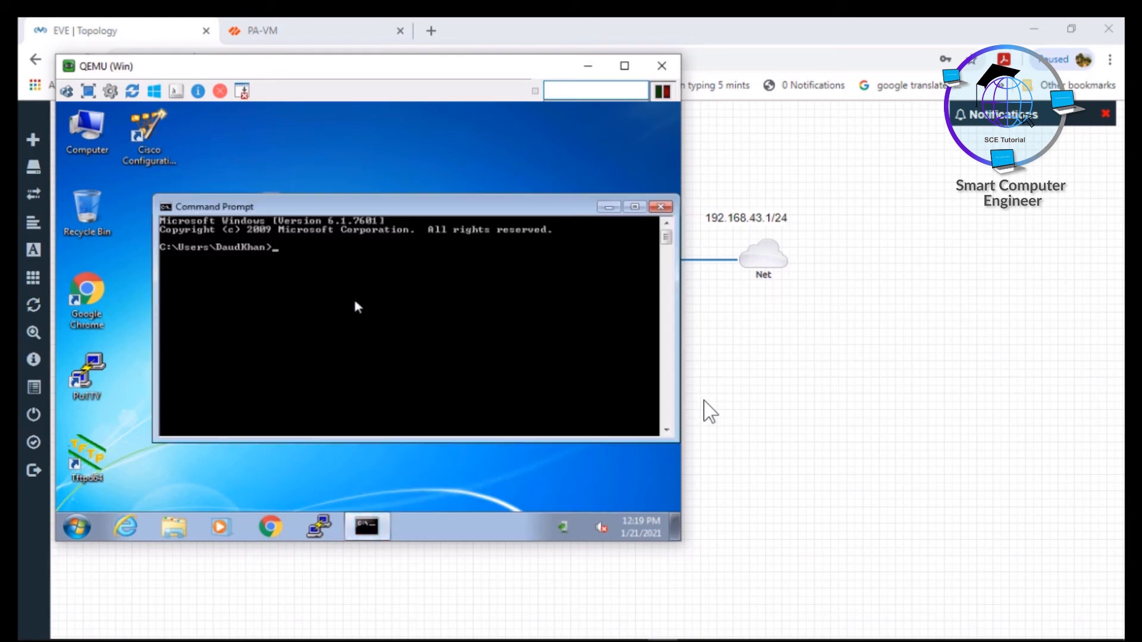
type("ipconfig")
key("Return")
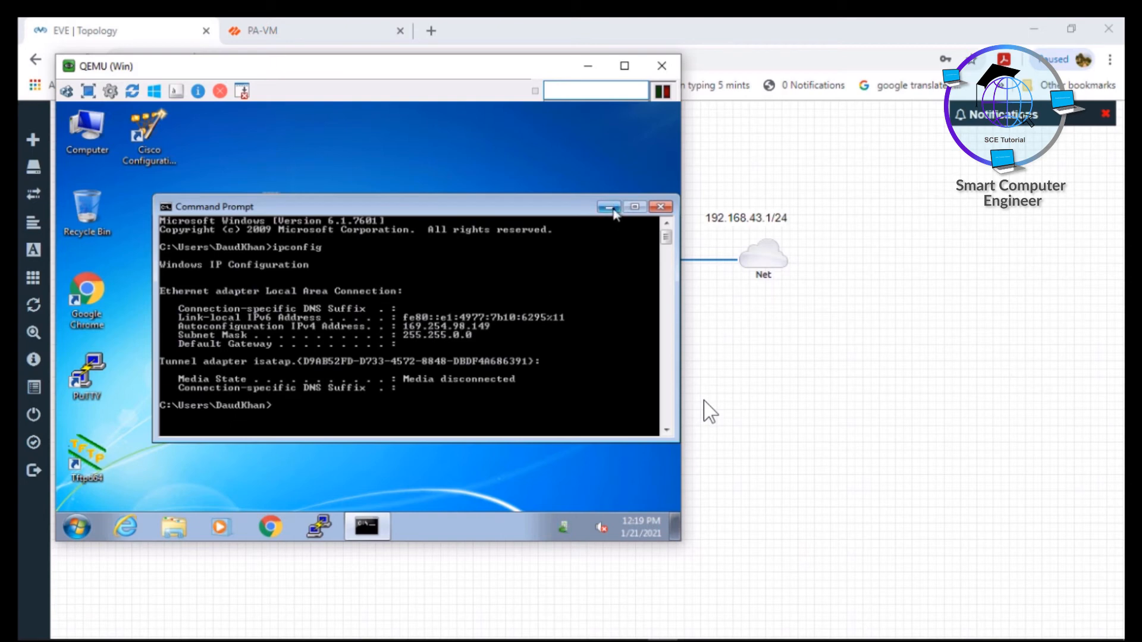
left_click(659, 207)
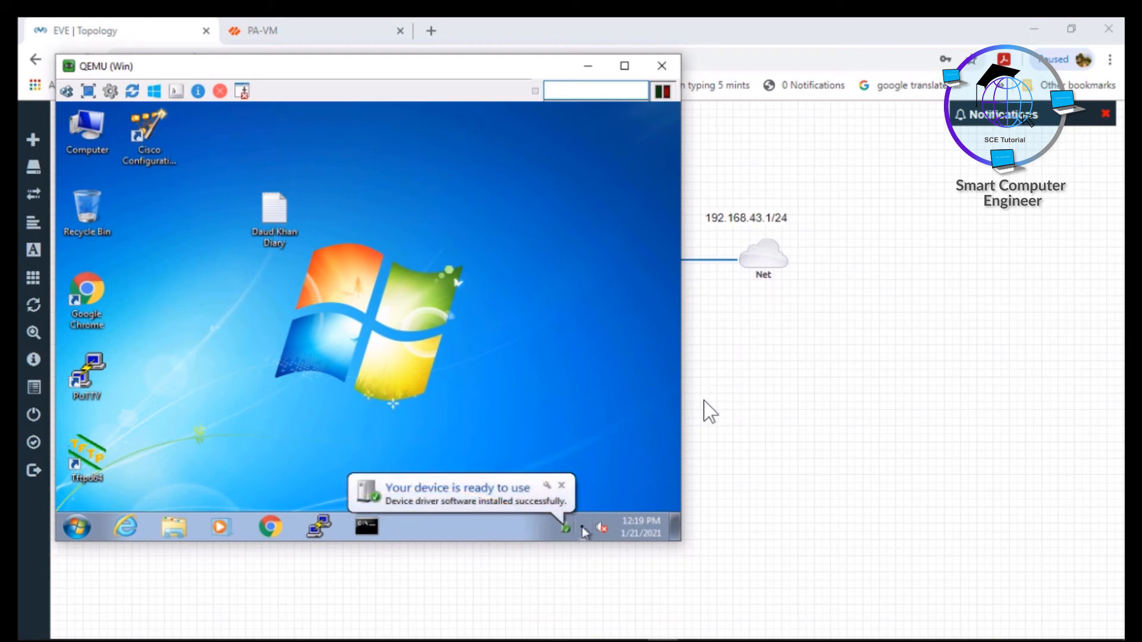
Dismiss the driver notification and search the Win client for network settings to open the Network and Sharing Center
left_click(561, 486)
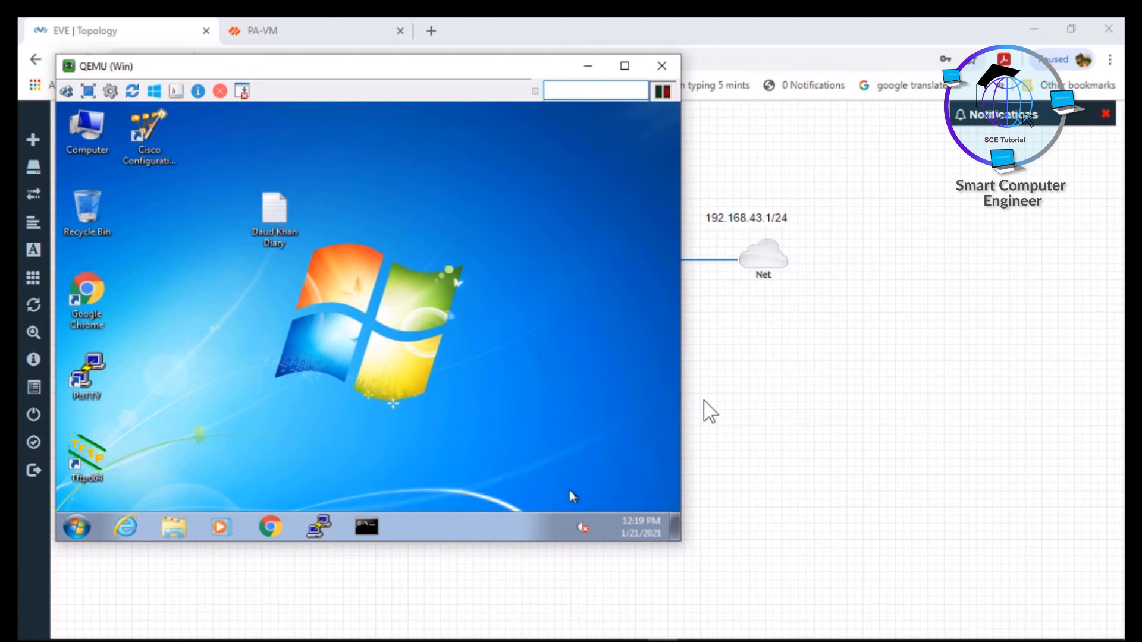
left_click(71, 533)
type("setting")
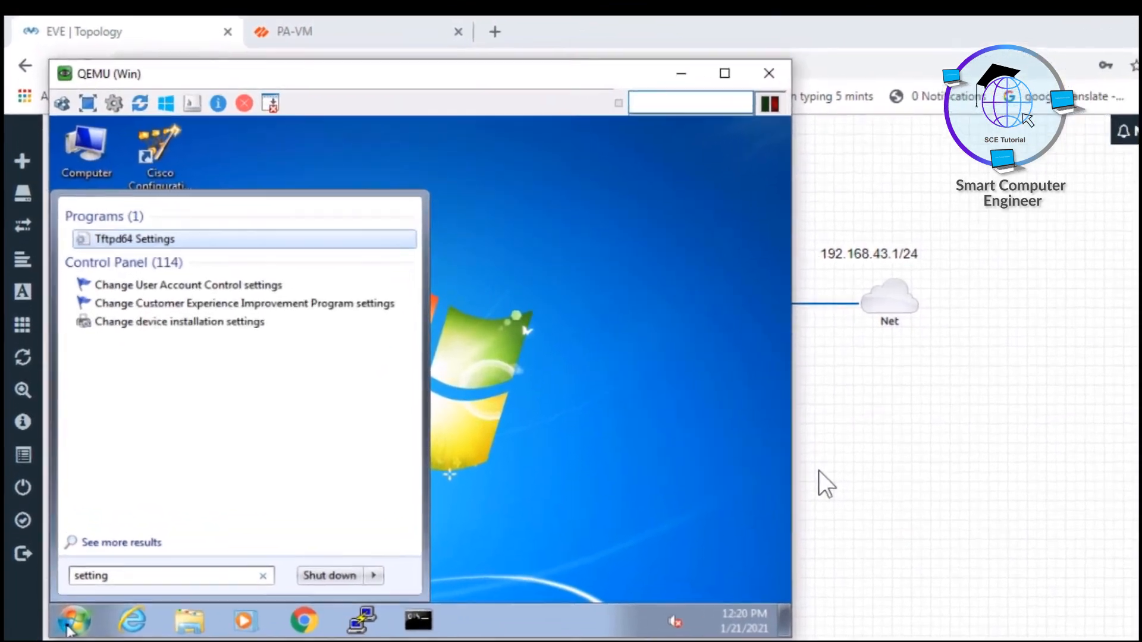
key("BackSpace")
key("BackSpace")
key("BackSpace")
key("BackSpace")
key("BackSpace")
key("BackSpace")
key("BackSpace")
type("networ")
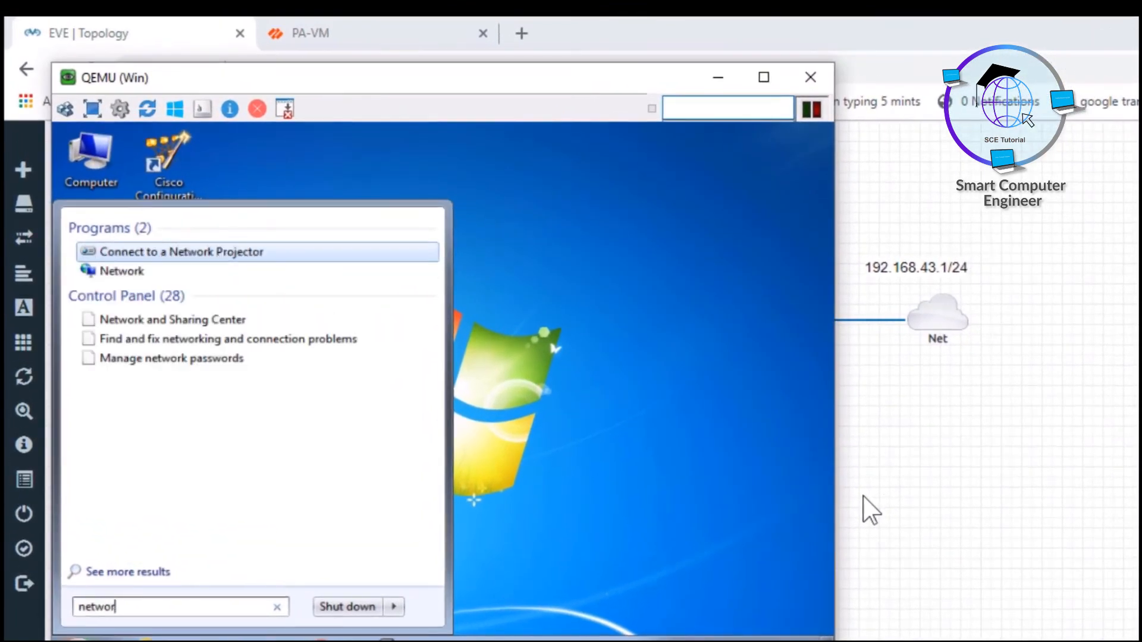
type("k")
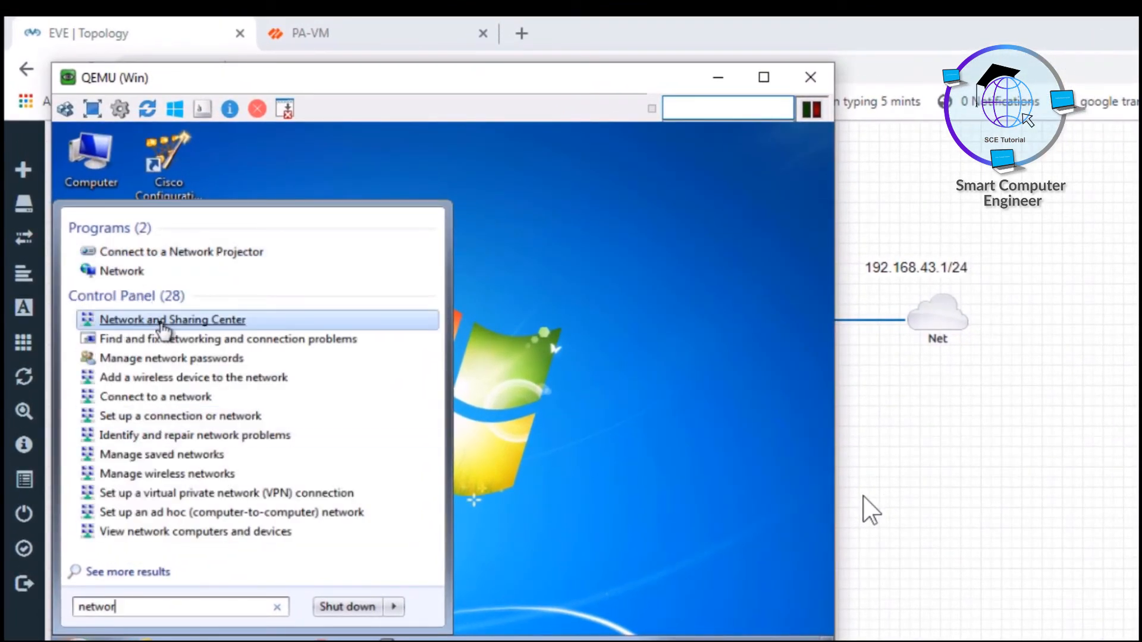
left_click(158, 321)
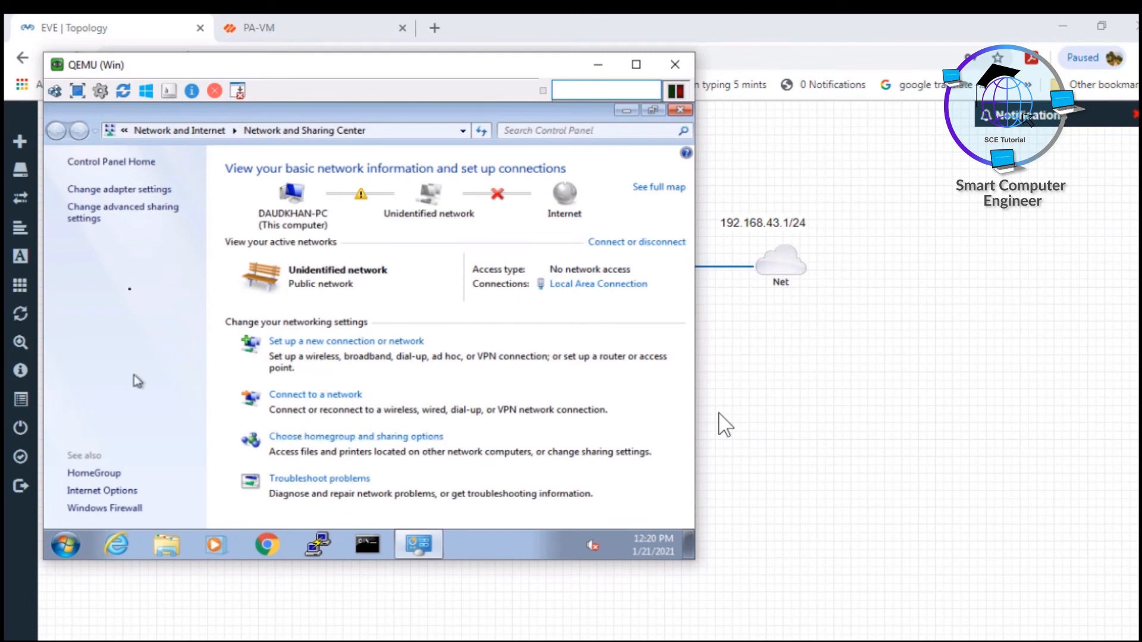
Set the Local Area Connection's IPv4 address to 192.168.1.3, mask 255.255.255.0, gateway 192.168.1.1 and preferred DNS server 8.8.8.8
left_click(140, 190)
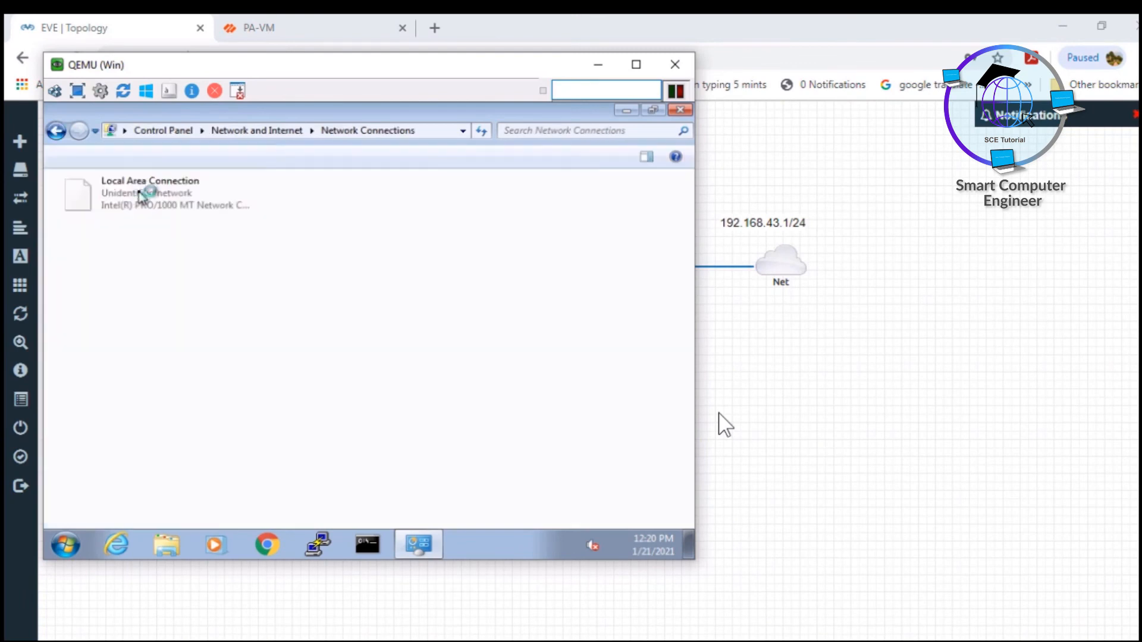
right_click(140, 200)
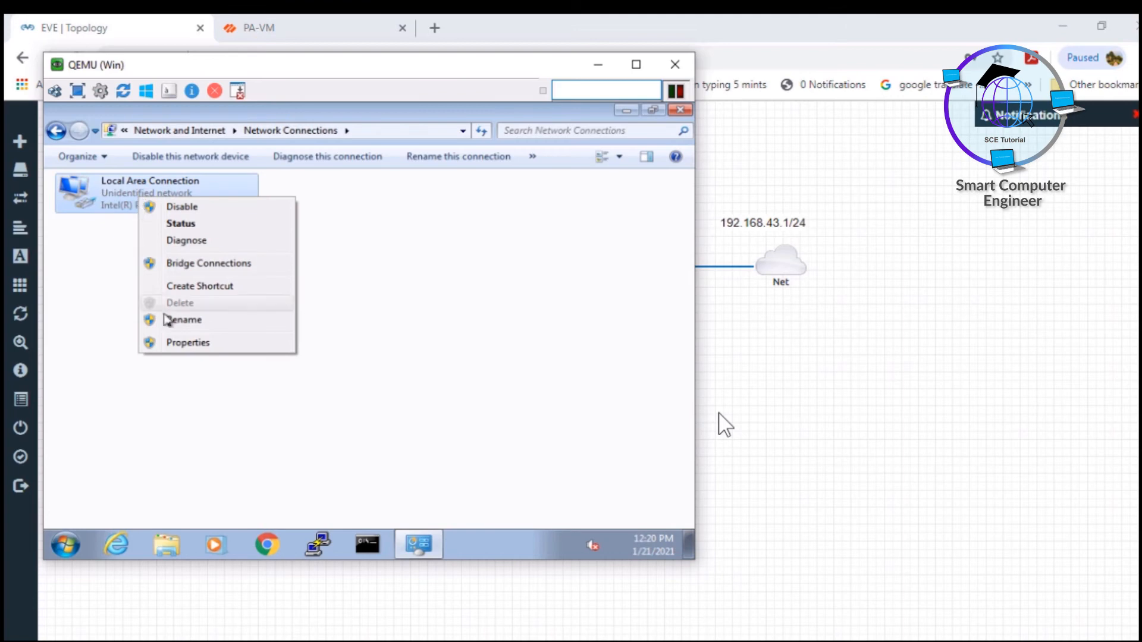
left_click(184, 345)
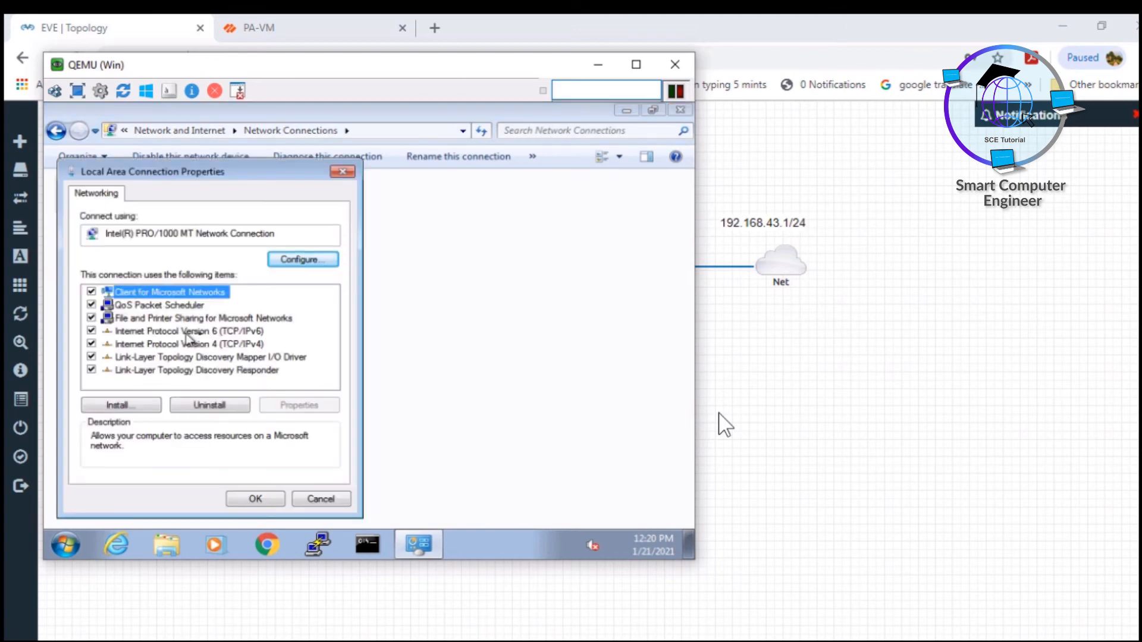
double_click(220, 345)
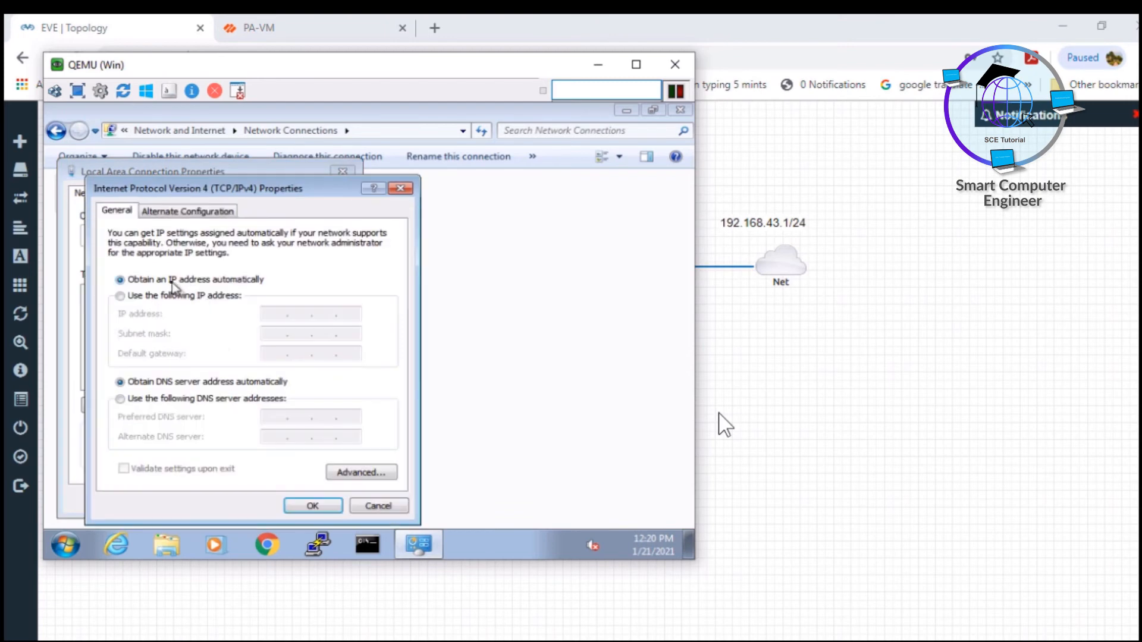
left_click(151, 296)
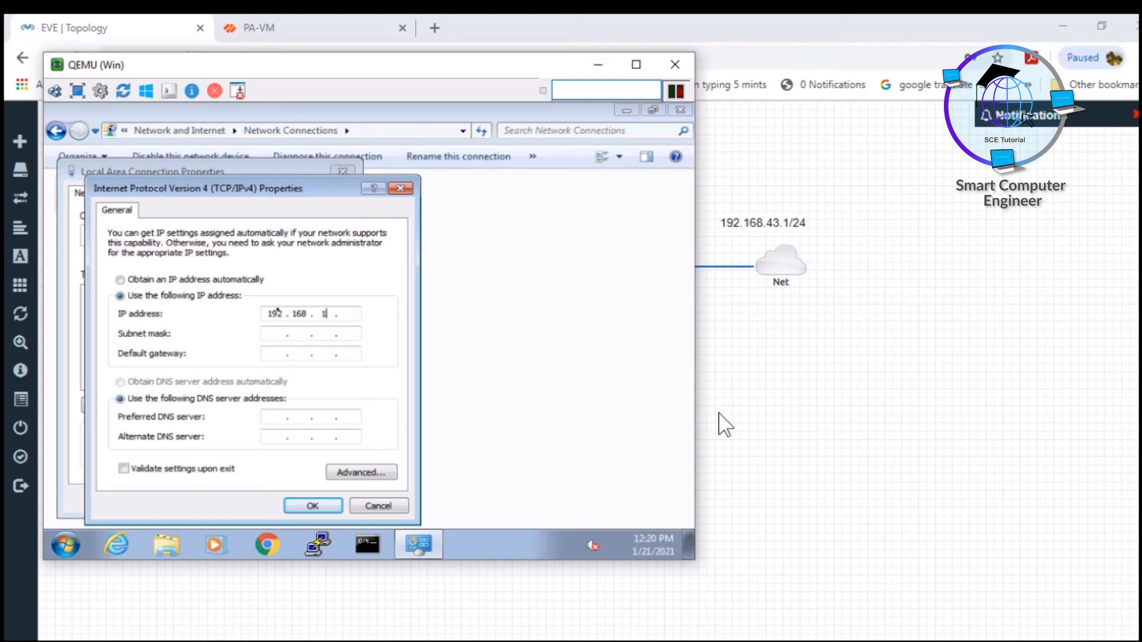
key("Tab")
key("Tab")
key("Tab")
key("Tab")
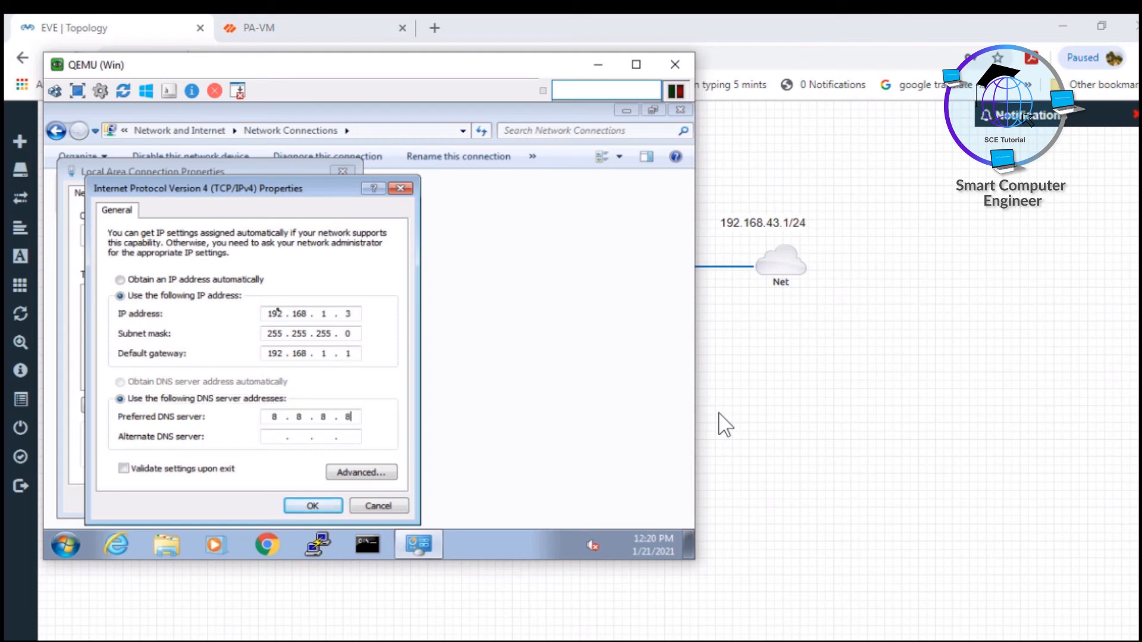
left_click(312, 505)
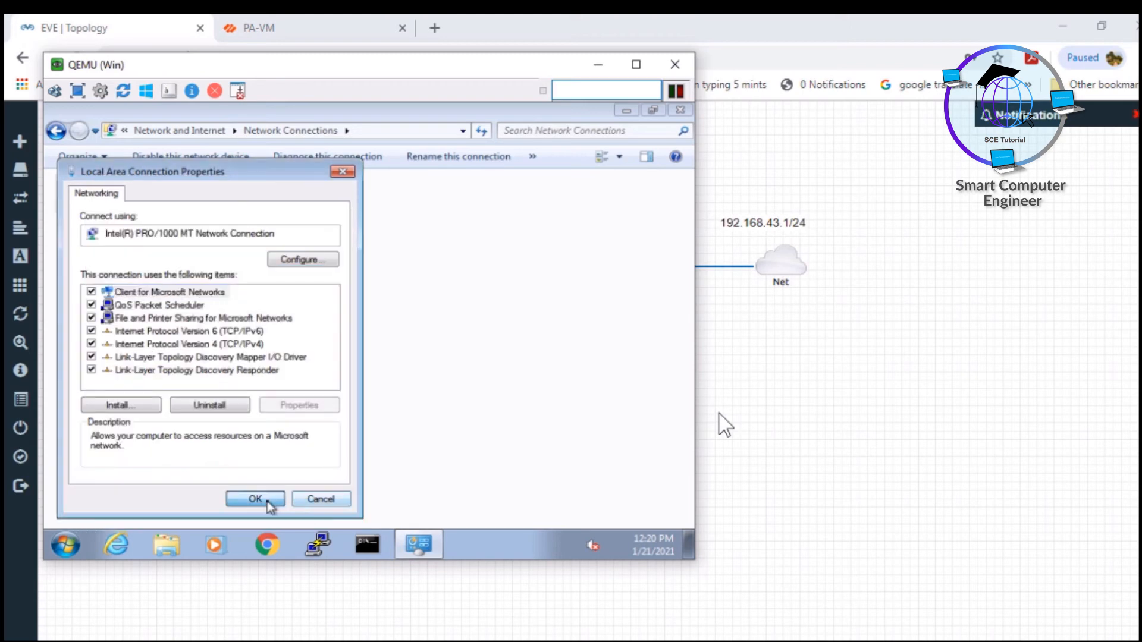
left_click(257, 500)
Close and reopen the Win console, cancel the network location choice and close the Network Connections window
left_click(675, 66)
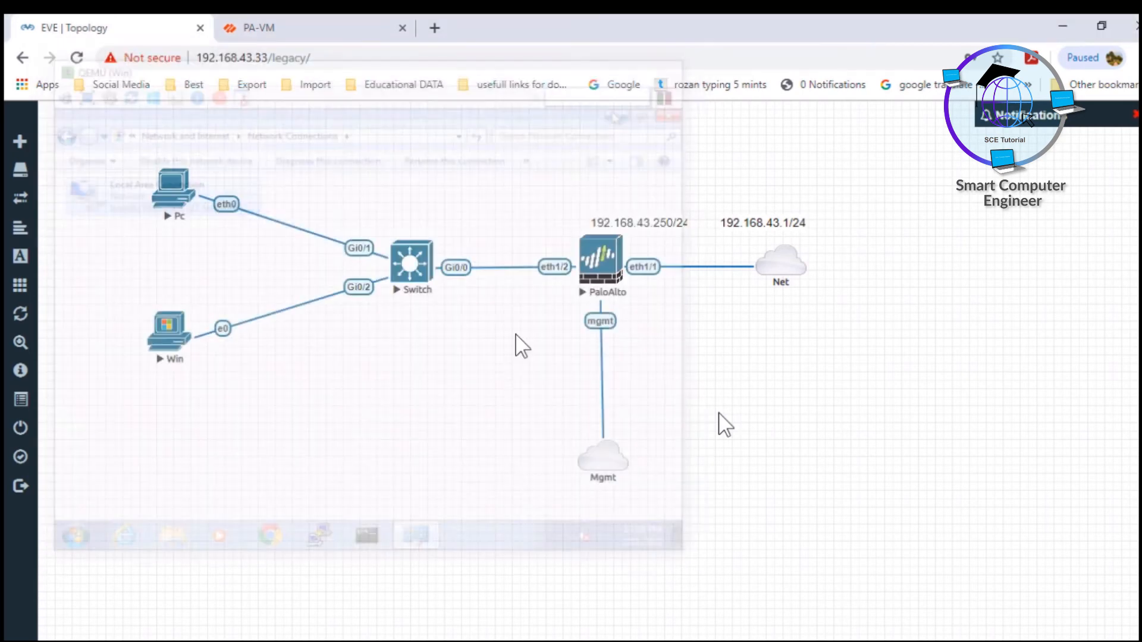
left_click(170, 333)
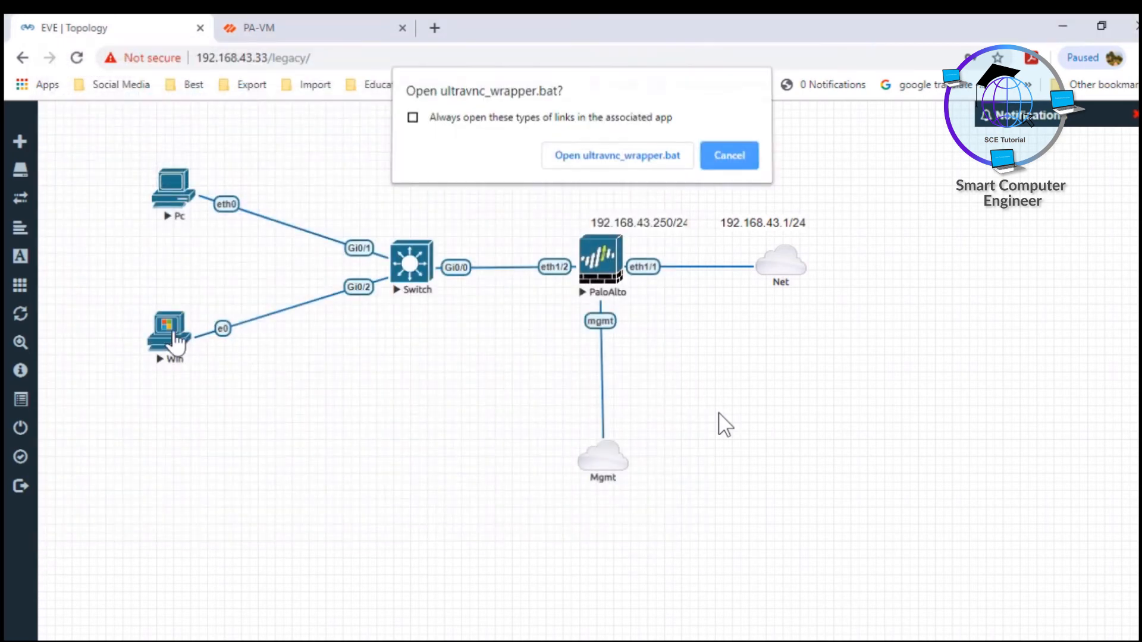
left_click(586, 160)
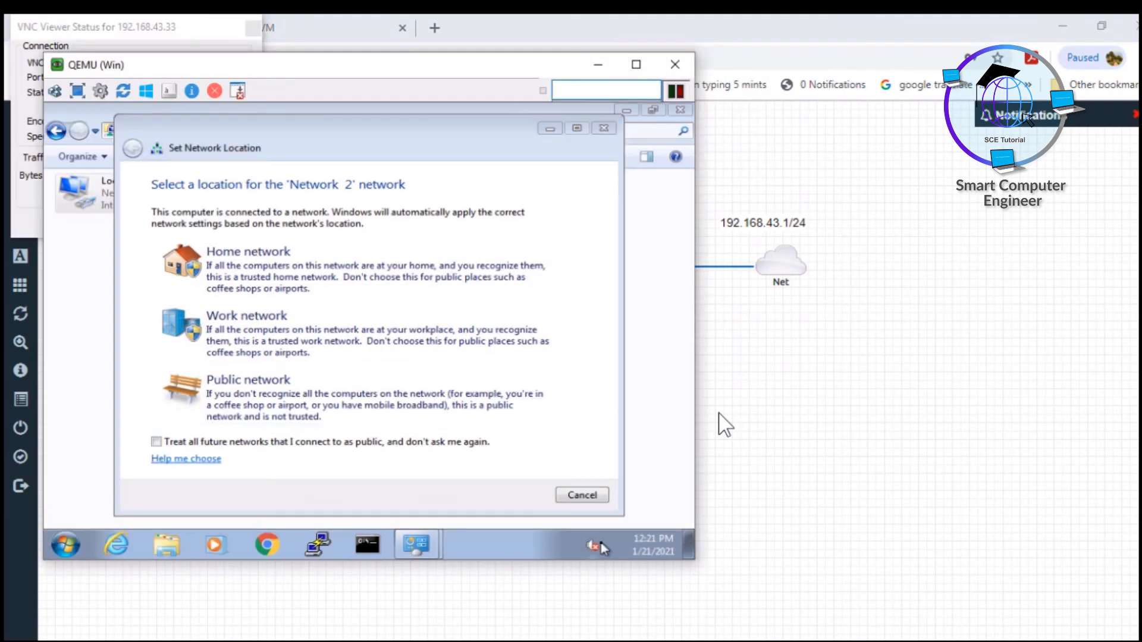
left_click(583, 496)
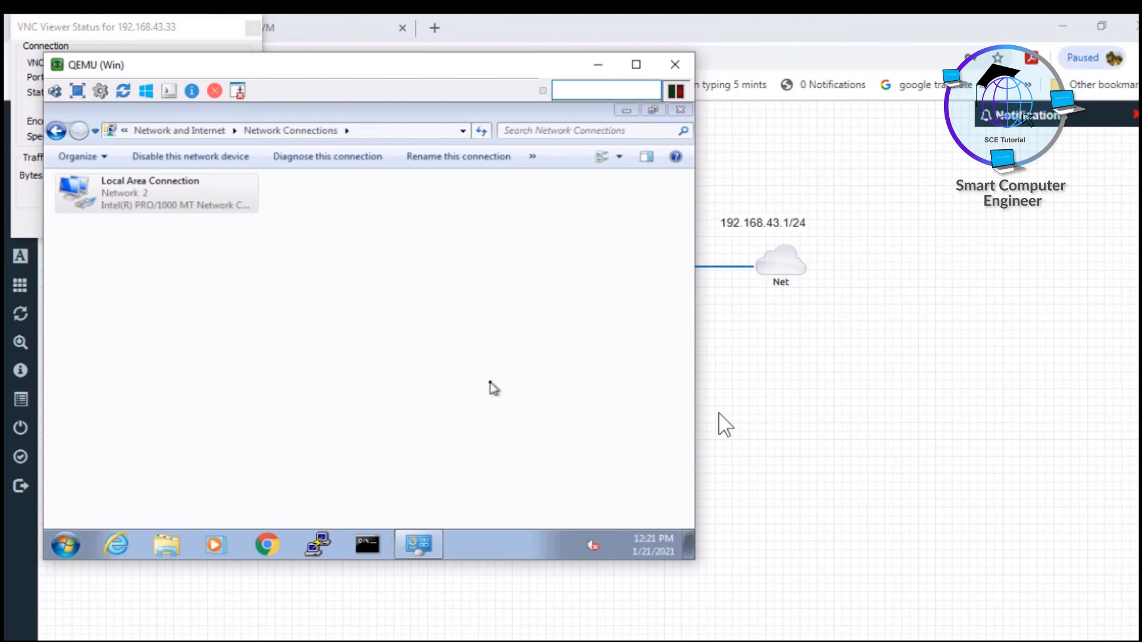
left_click(680, 110)
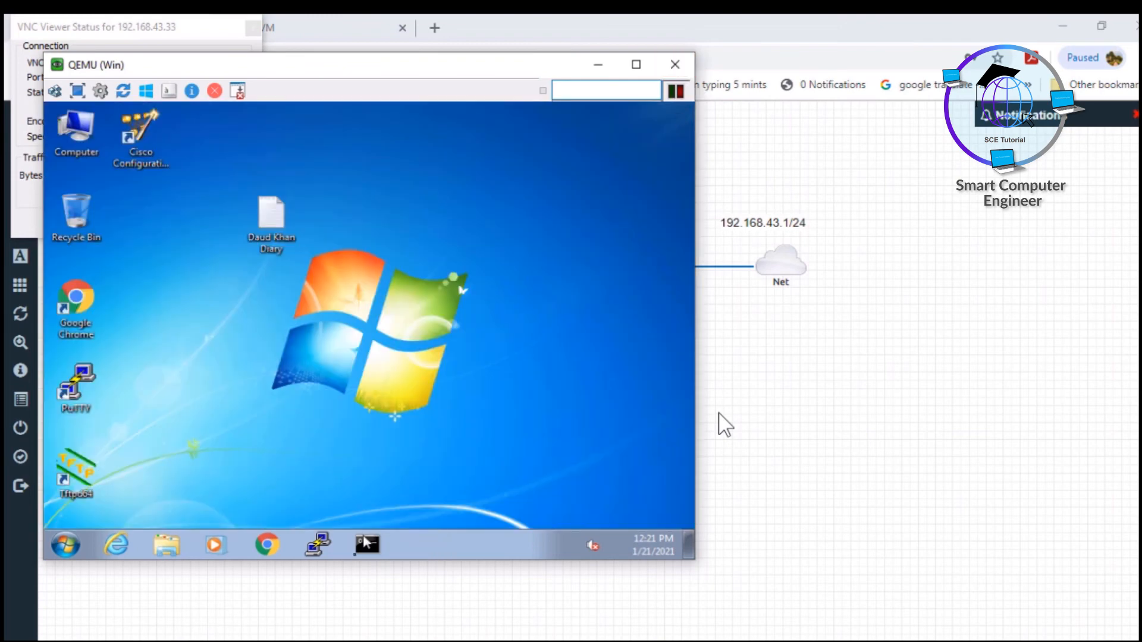
Run ipconfig in the Win client's Command Prompt and ping google.com to test outside access
left_click(367, 550)
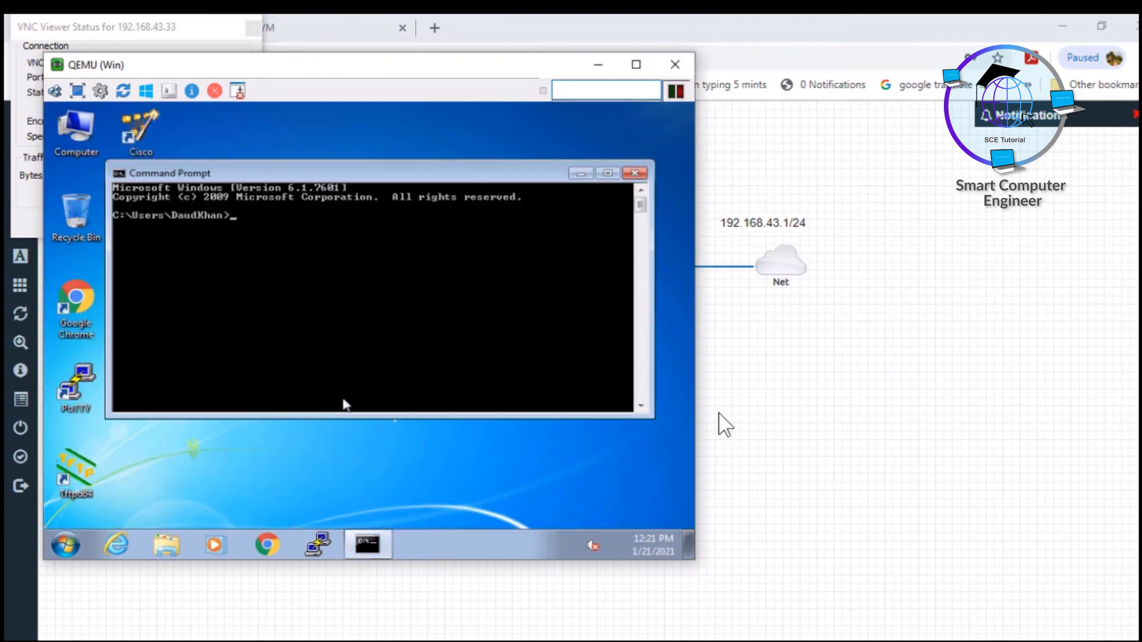
type("ipconfig")
key("Return")
type("ping google.com")
key("Return")
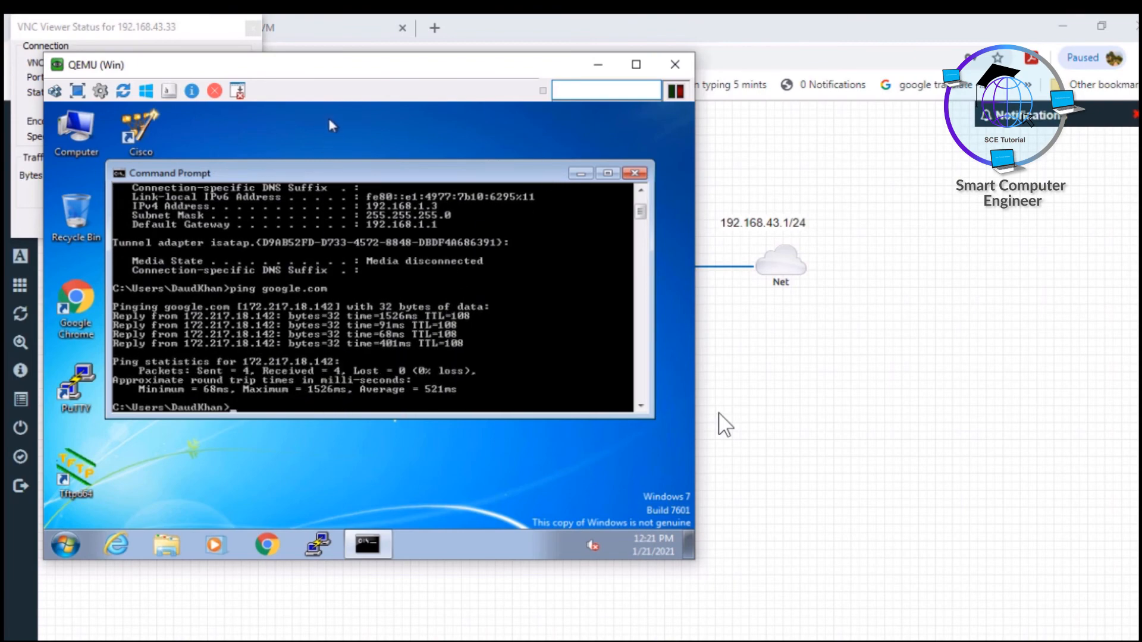
Switch to the PA-VM web interface, refresh the Traffic log and examine its zone, source, application, action and rule columns
left_click(315, 27)
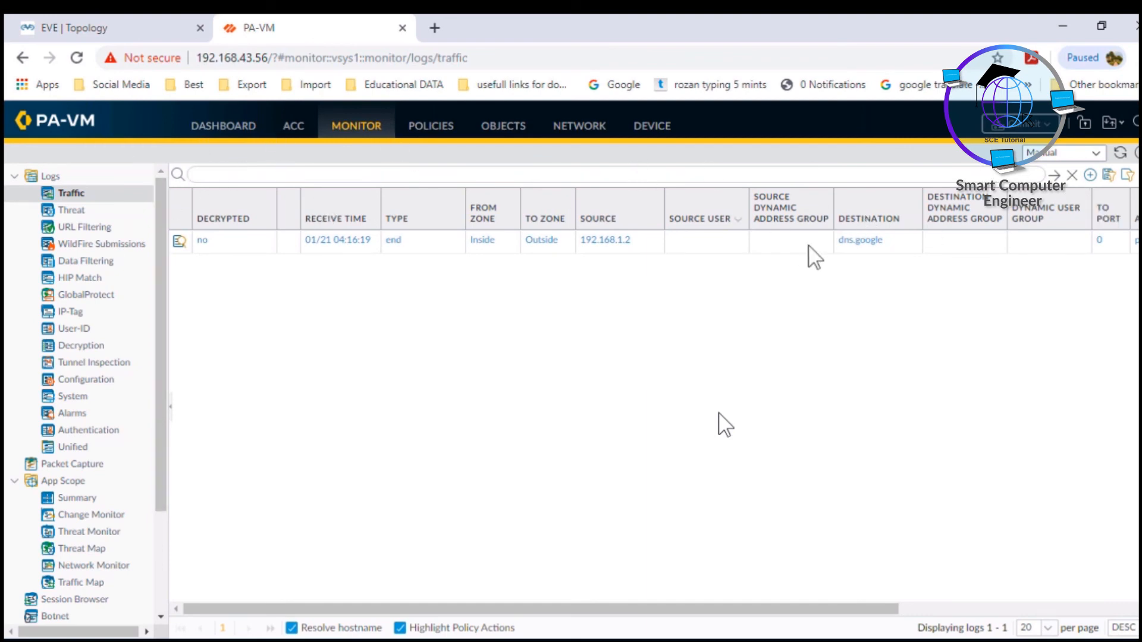
left_click(1121, 154)
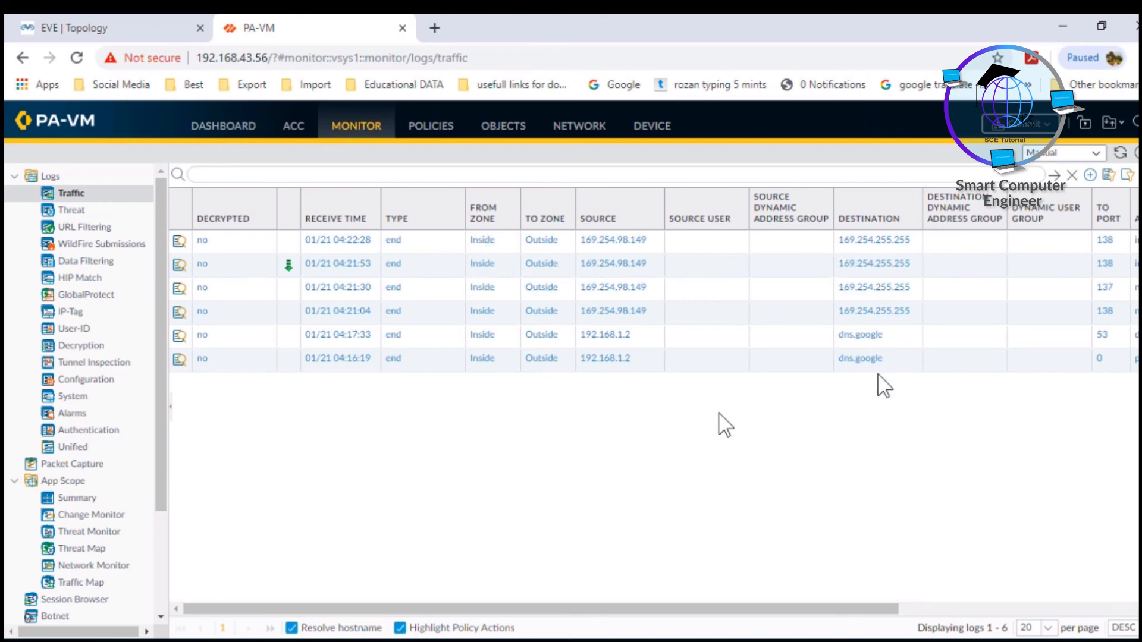
left_click_drag(744, 606, 985, 607)
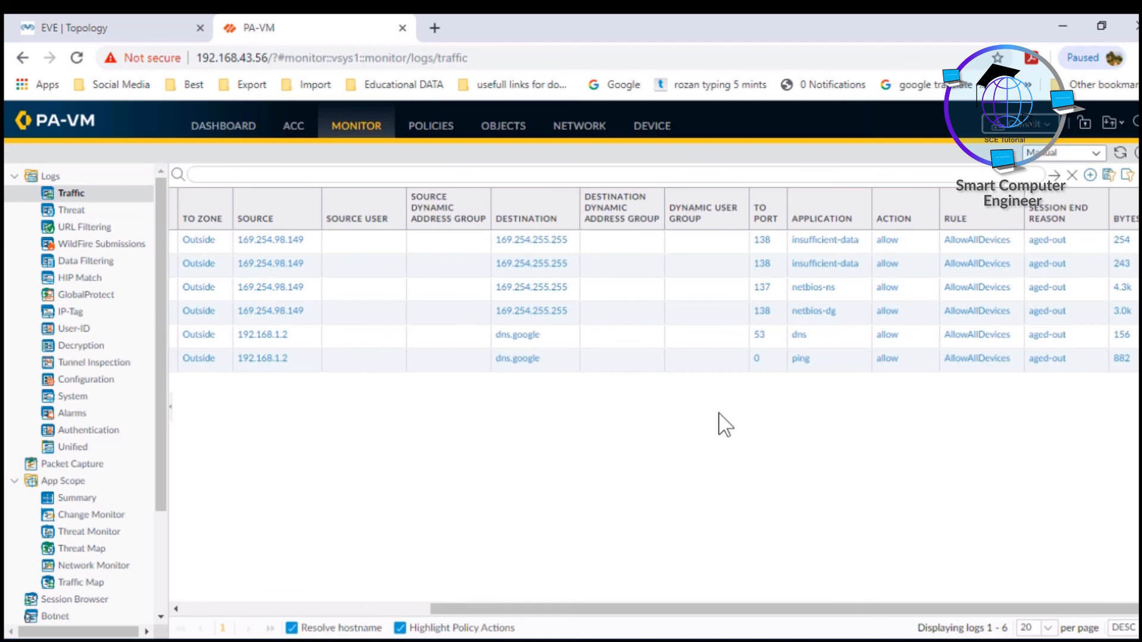
left_click_drag(1008, 609, 738, 609)
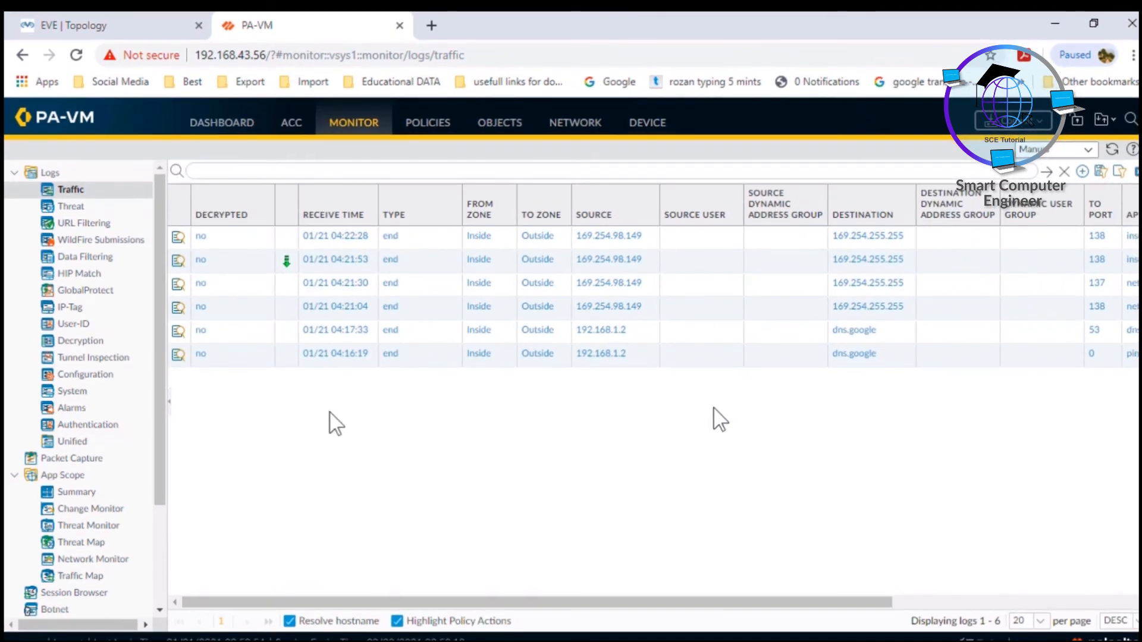
Return to the Win client's console through the EVE topology and ping facebook.com
left_click(80, 17)
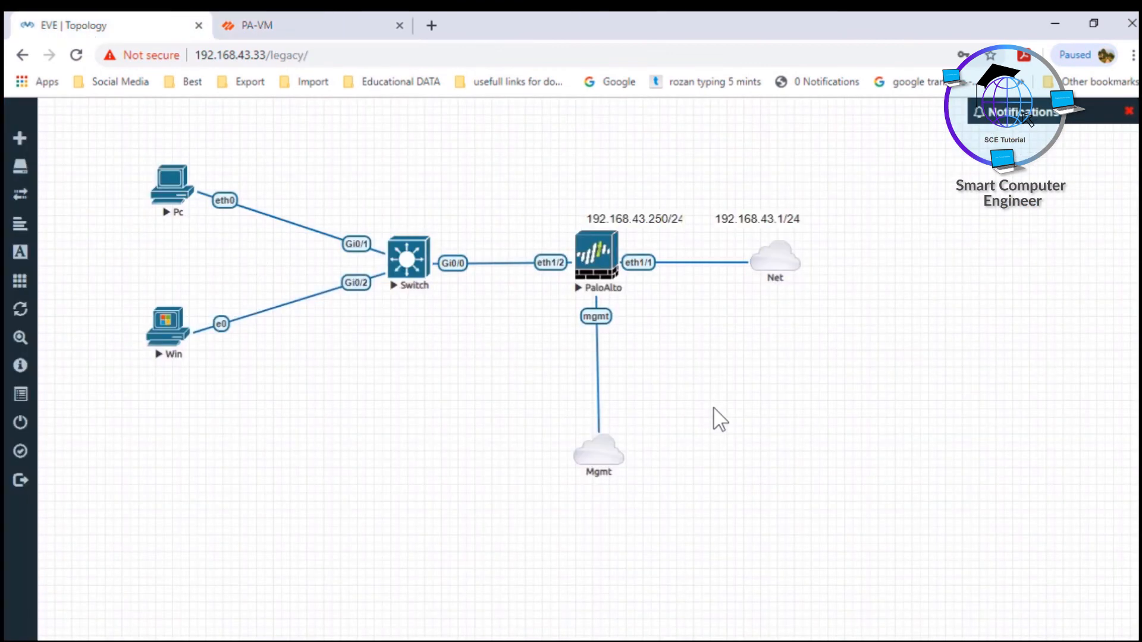
key("alt+Tab")
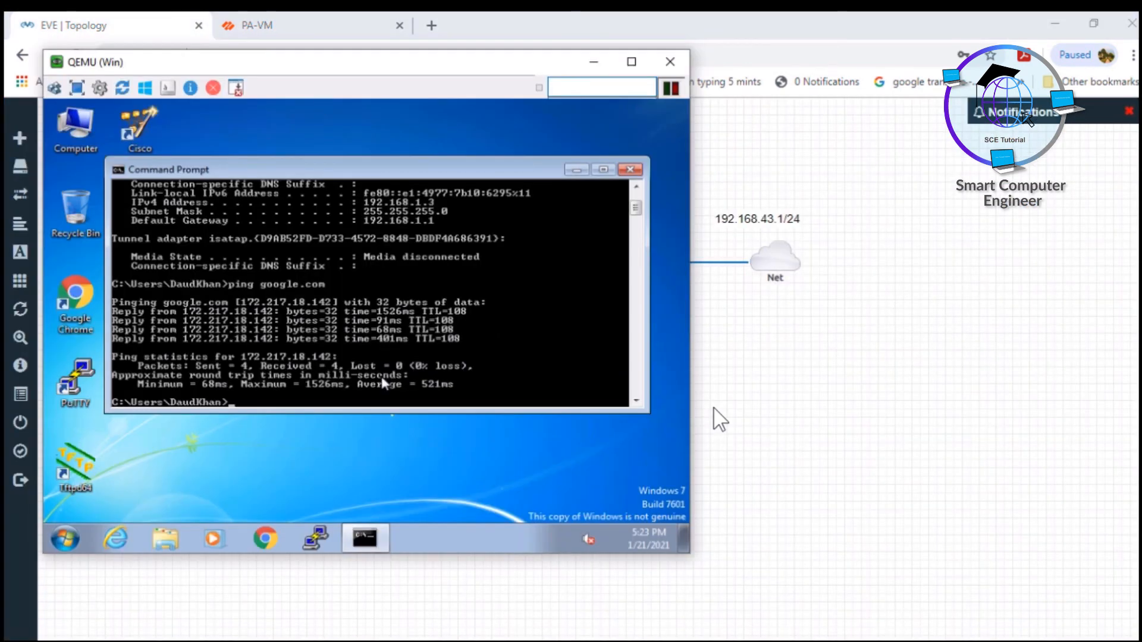
type("ping facebook.com")
key("Return")
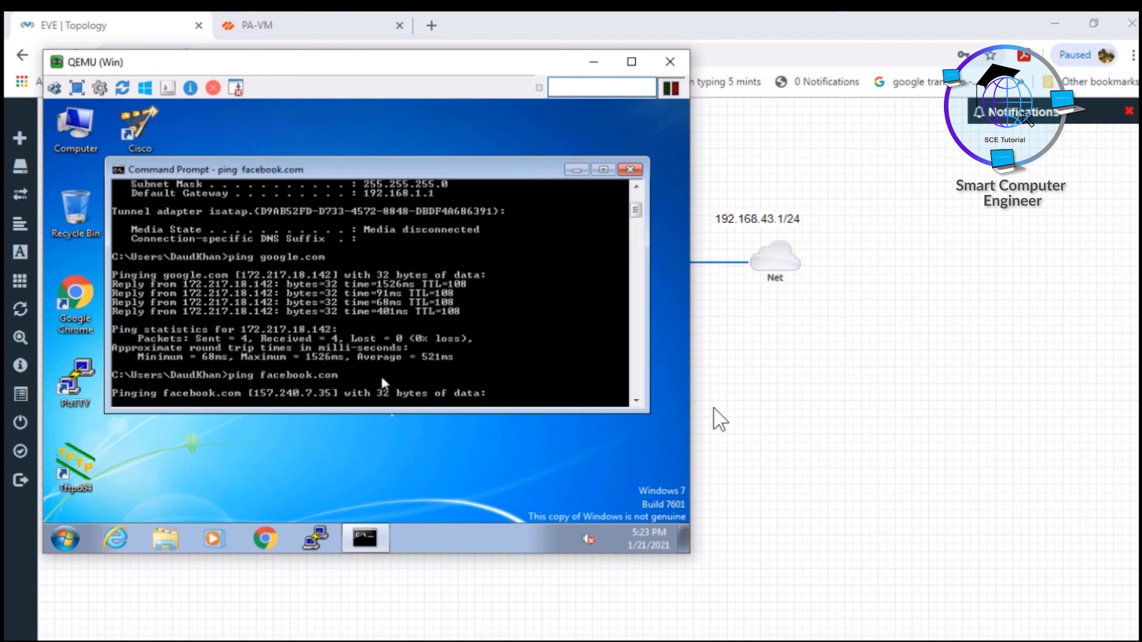
Switch back to the PA-VM web interface, refresh the Traffic log and examine the Win client's newest sessions and destinations
left_click(288, 24)
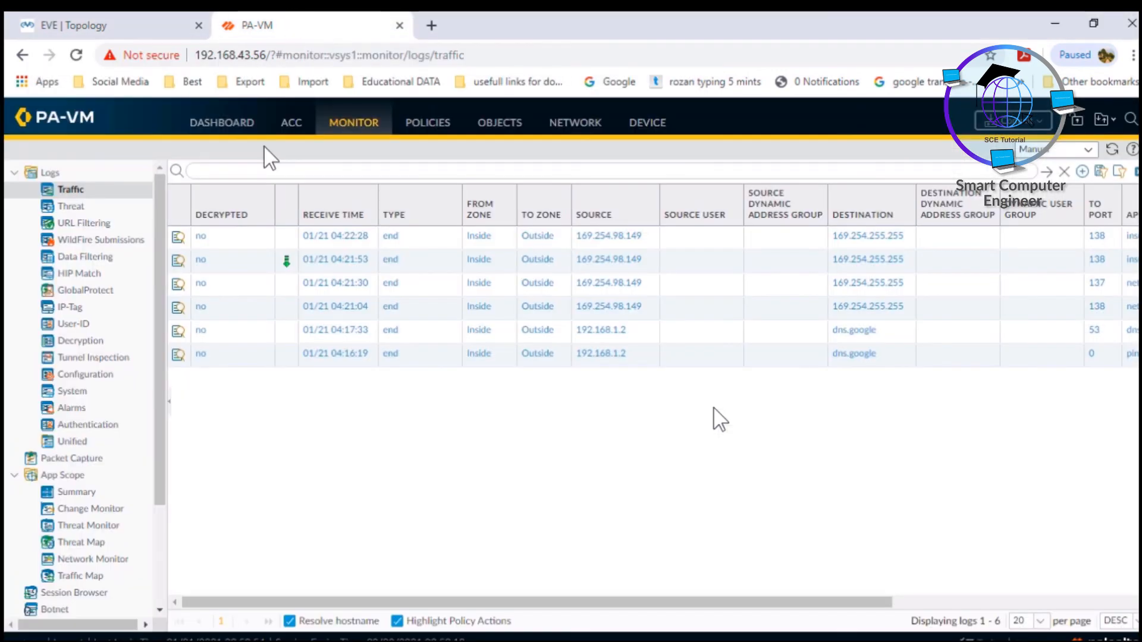
left_click(1110, 157)
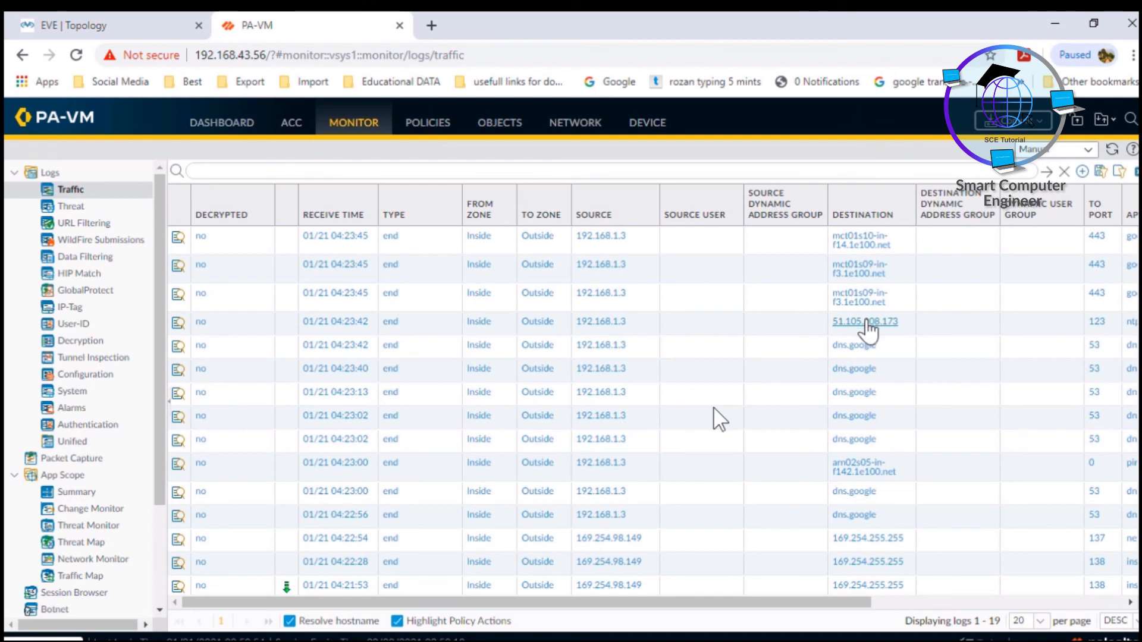
left_click_drag(706, 600, 669, 606)
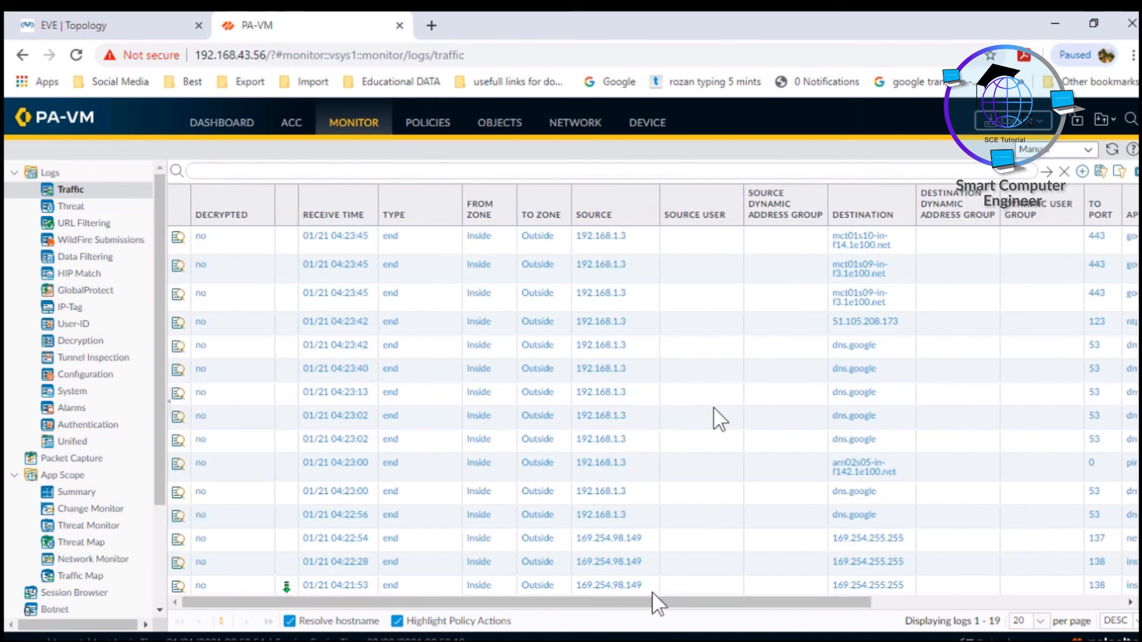
Switch to the firewall's PuTTY console, run show log traffic and maximize the terminal window
mouse_move(579, 640)
left_click(641, 639)
type("show log traffic")
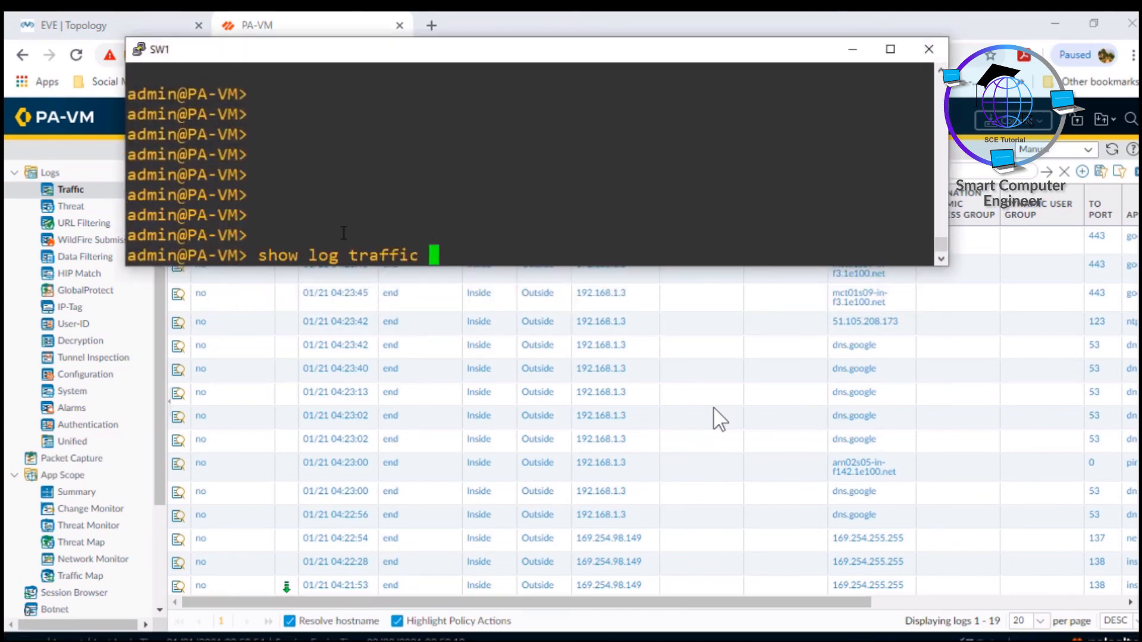
key("Return")
key("super+Up")
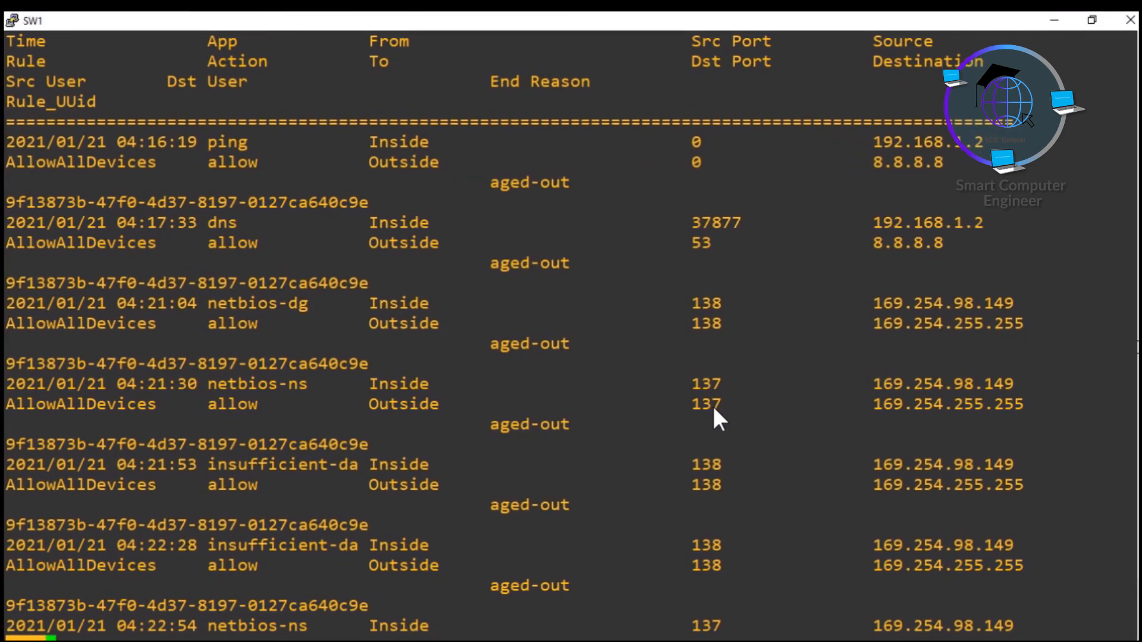
Read through the traffic log output to its end for application, zones, action, ports and addresses, then restore and minimize the terminal
left_click_drag(208, 222, 489, 344)
key("Return")
key("Return")
key("Return")
key("Return")
key("Return")
key("Return")
key("Return")
key("Return")
key("Return")
key("Return")
key("Return")
key("Return")
key("Return")
key("Return")
key("Return")
key("Return")
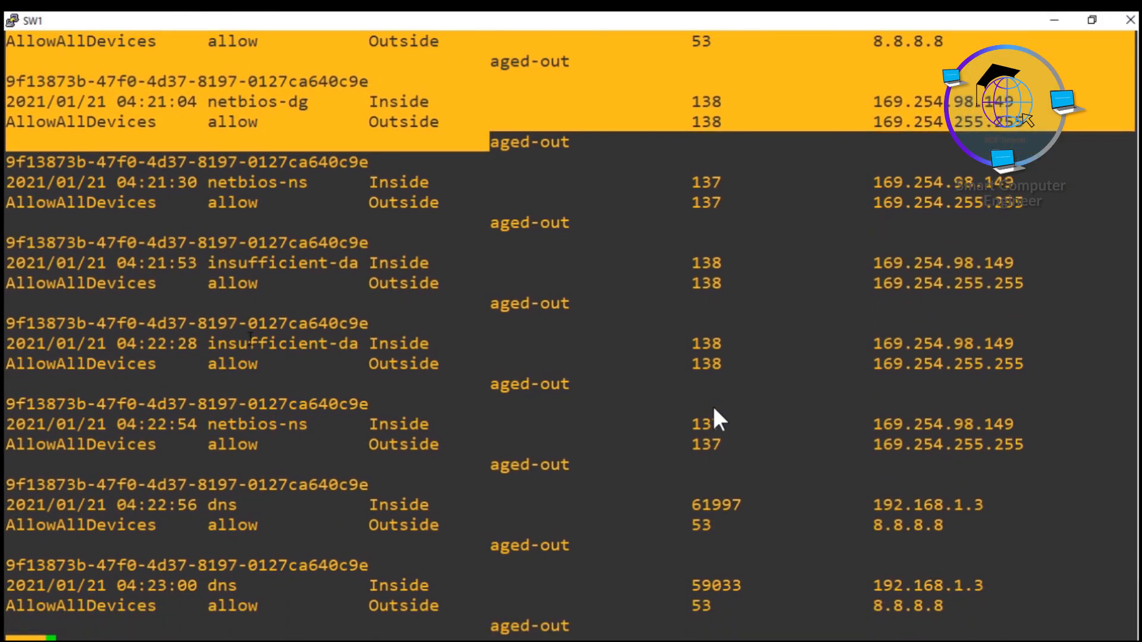
key("Return")
key("Return")
key("Return")
key("Return")
key("Return")
key("Return")
key("Return")
key("Return")
key("Return")
key("Return")
key("Return")
key("Return")
key("Return")
key("Return")
key("Return")
key("Return")
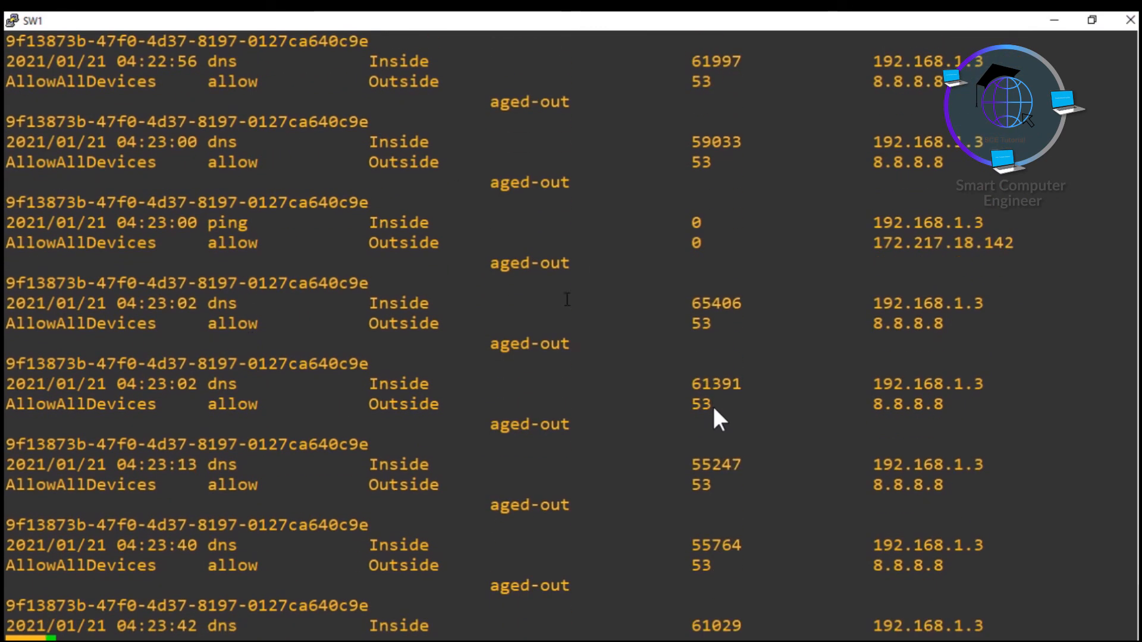
key("Return")
key("Return")
key("Return")
key("Return")
key("Return")
key("Return")
key("Return")
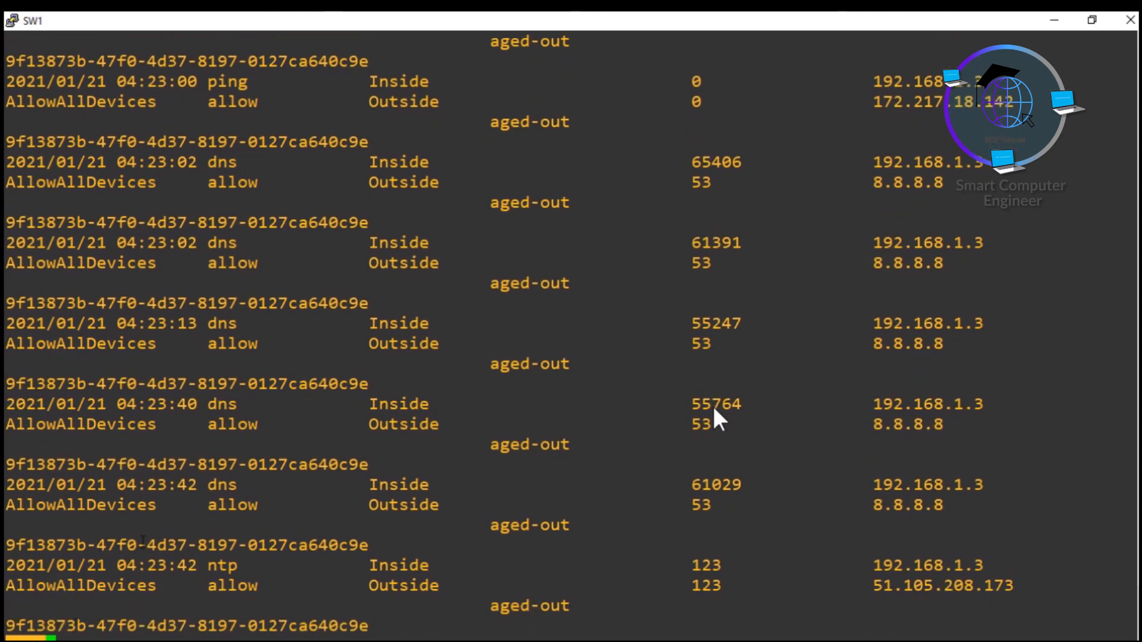
key("Return")
key("Return")
key("Return")
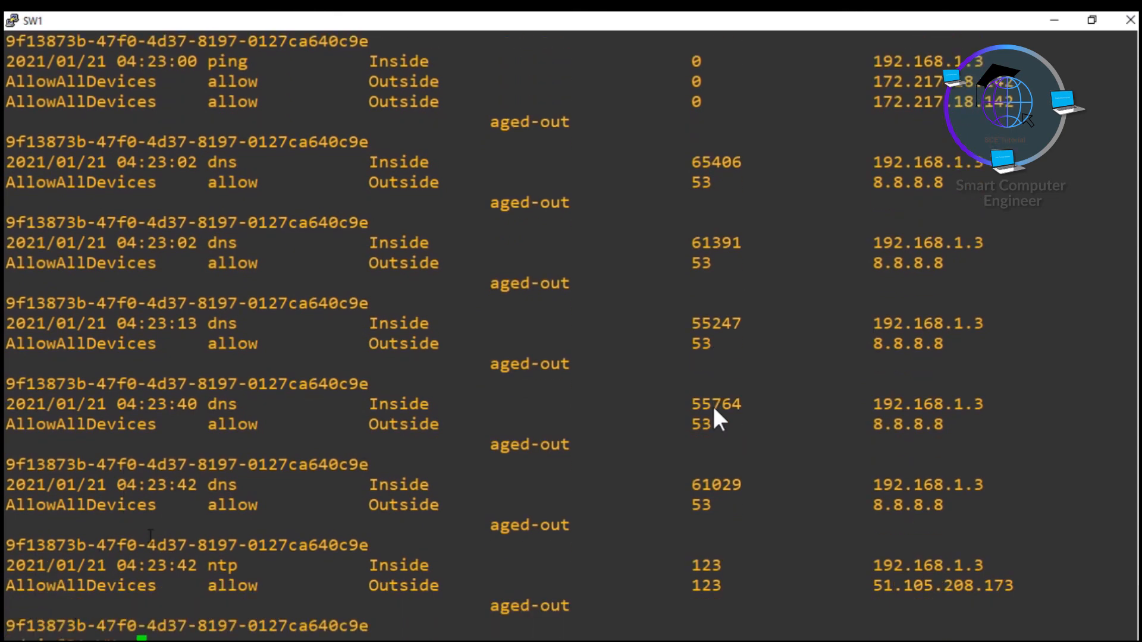
double_click(793, 21)
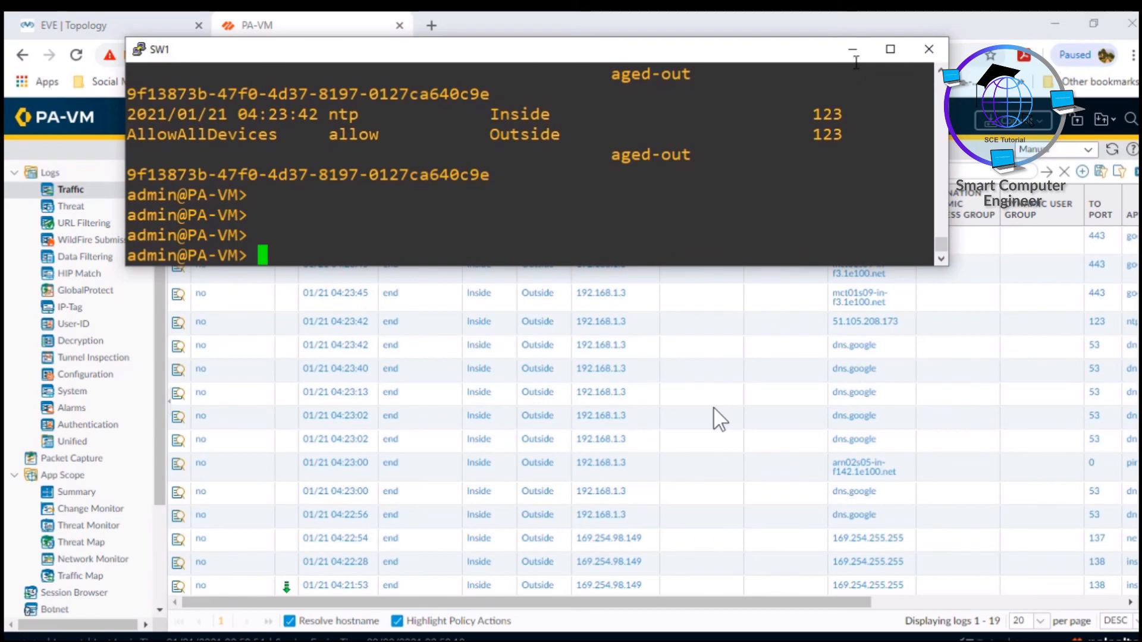
left_click(854, 54)
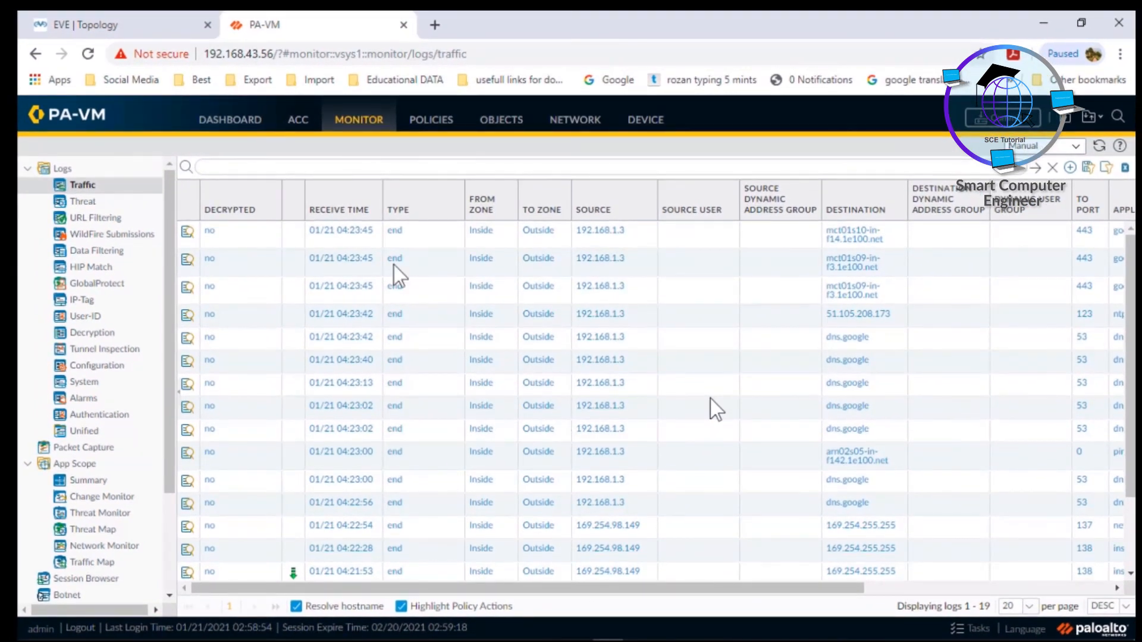
Return to the Win client's console, close its Command Prompt and dismiss the Windows genuine-validation warning
mouse_move(558, 622)
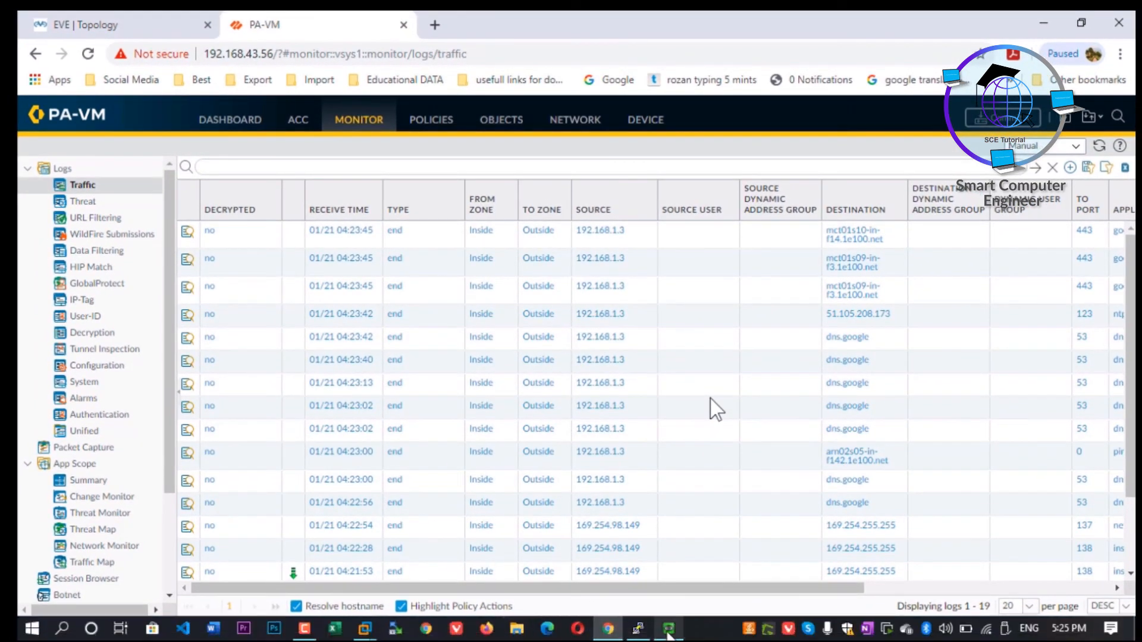
left_click(668, 629)
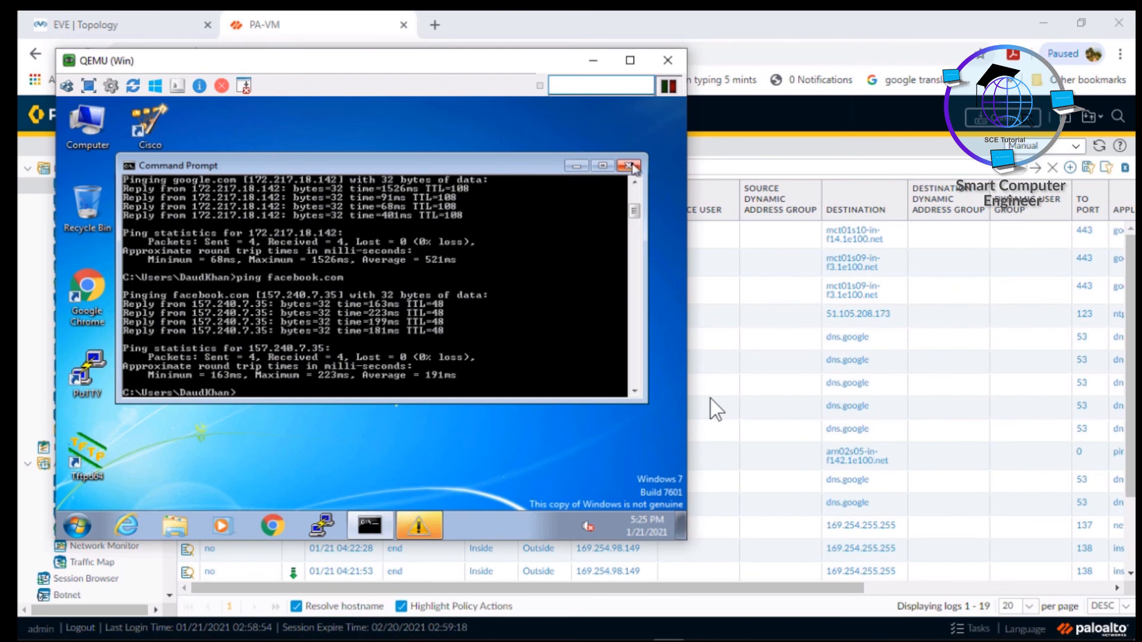
left_click(629, 165)
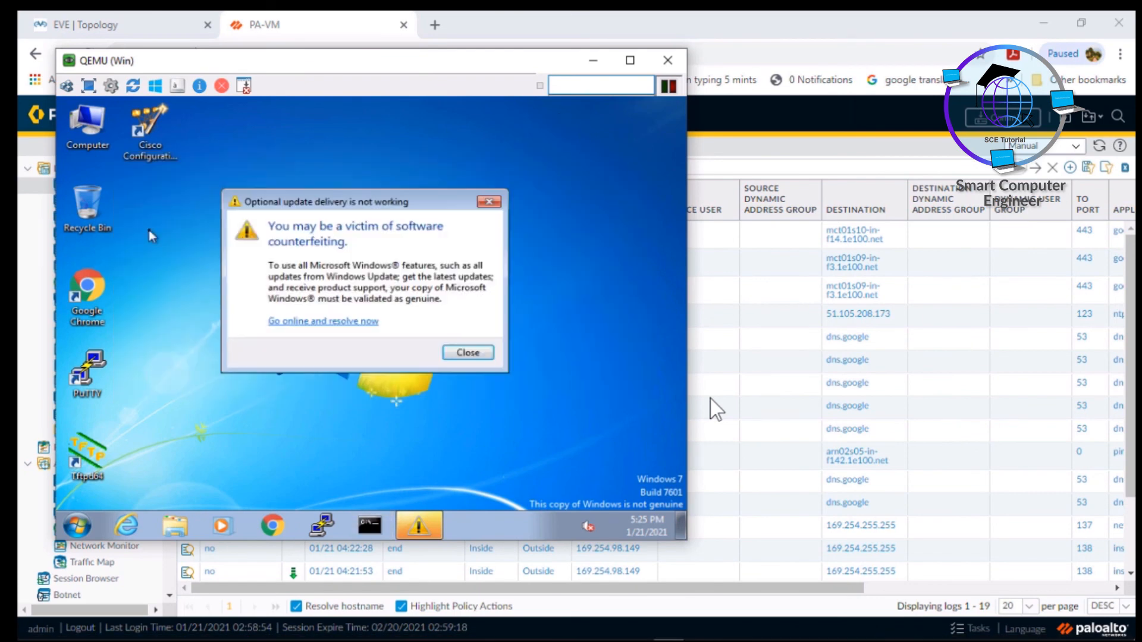
left_click(462, 353)
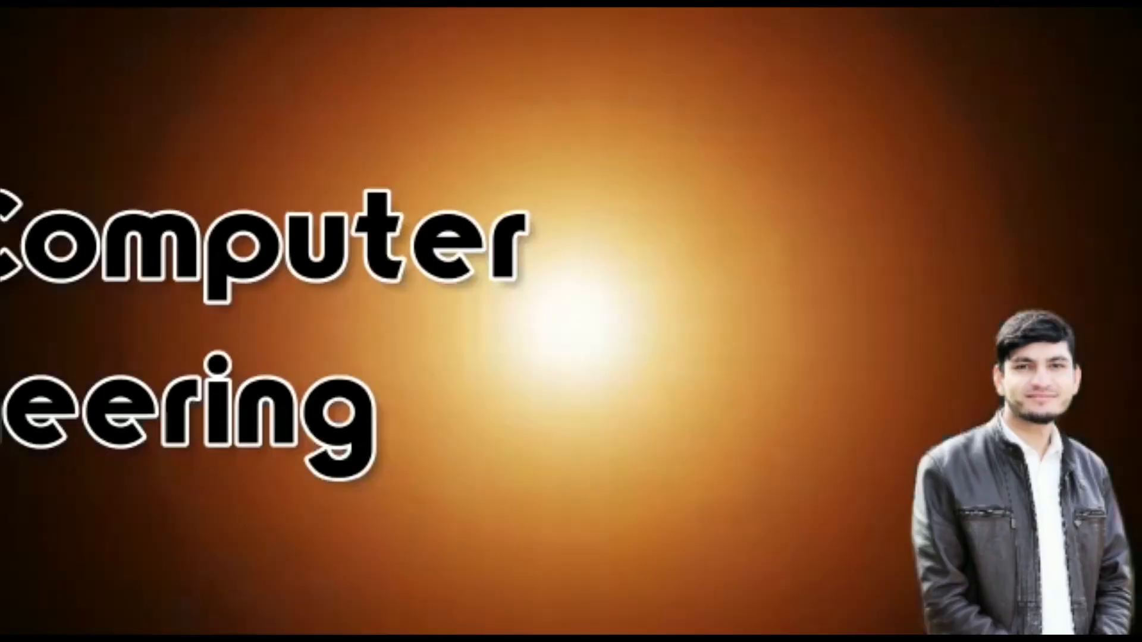